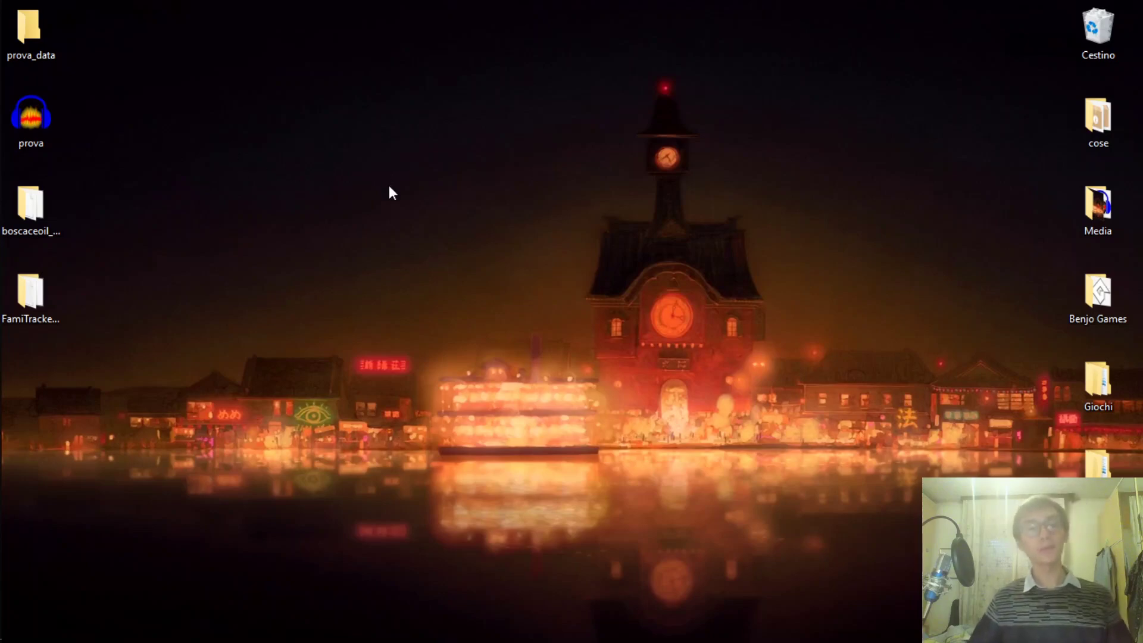
Step: Open the Bosca Ceoil website from the search results and look over its home page and download option
{"action": "left_click", "coordinate": [26, 202]}
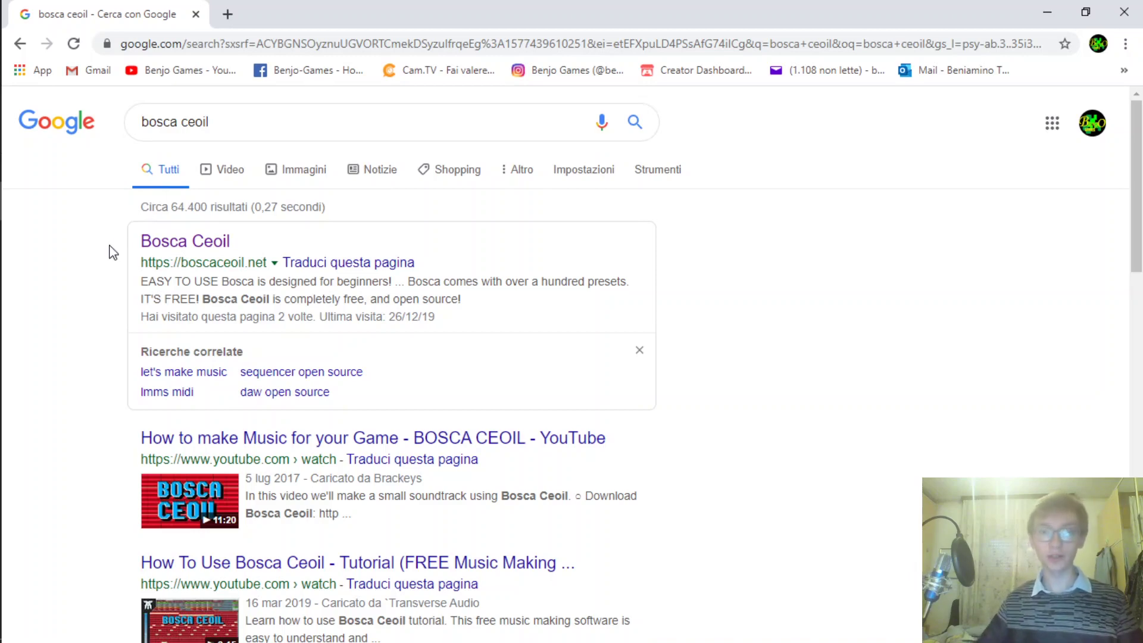
{"action": "left_click", "coordinate": [197, 243]}
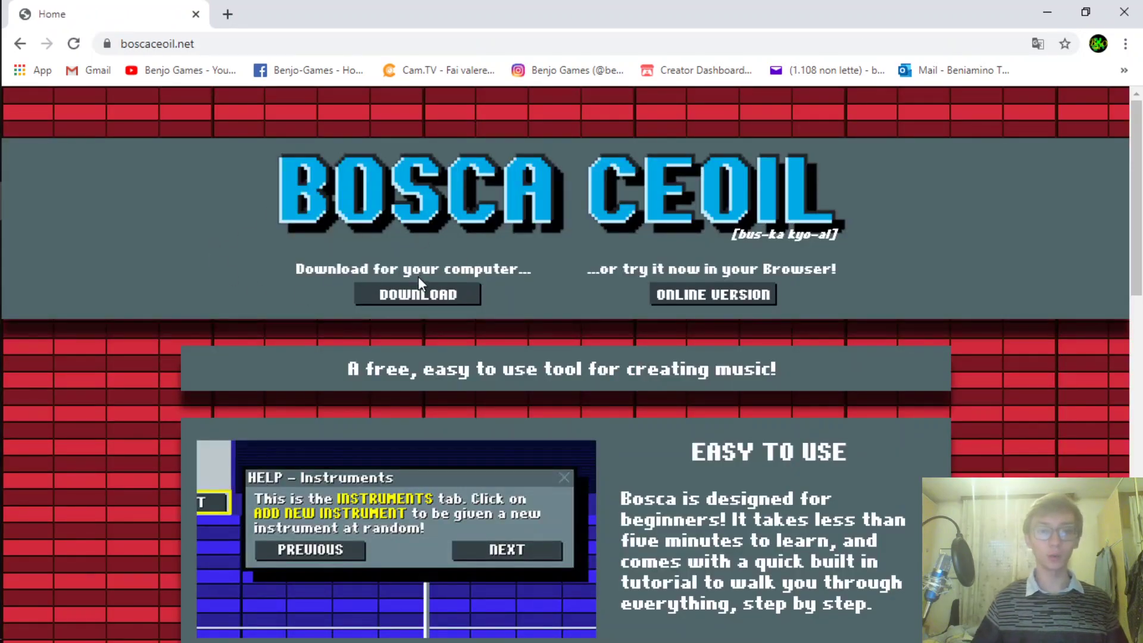
{"action": "scroll", "coordinate": [136, 256], "scroll_direction": "down", "scroll_amount": 10}
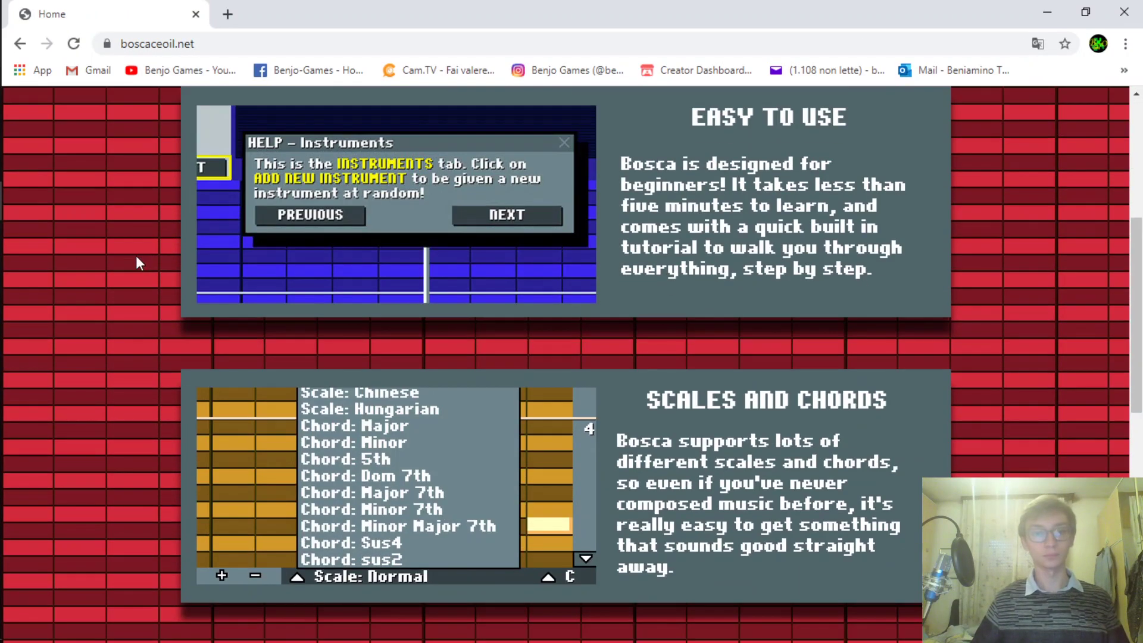
{"action": "scroll", "coordinate": [130, 262], "scroll_direction": "up", "scroll_amount": 10}
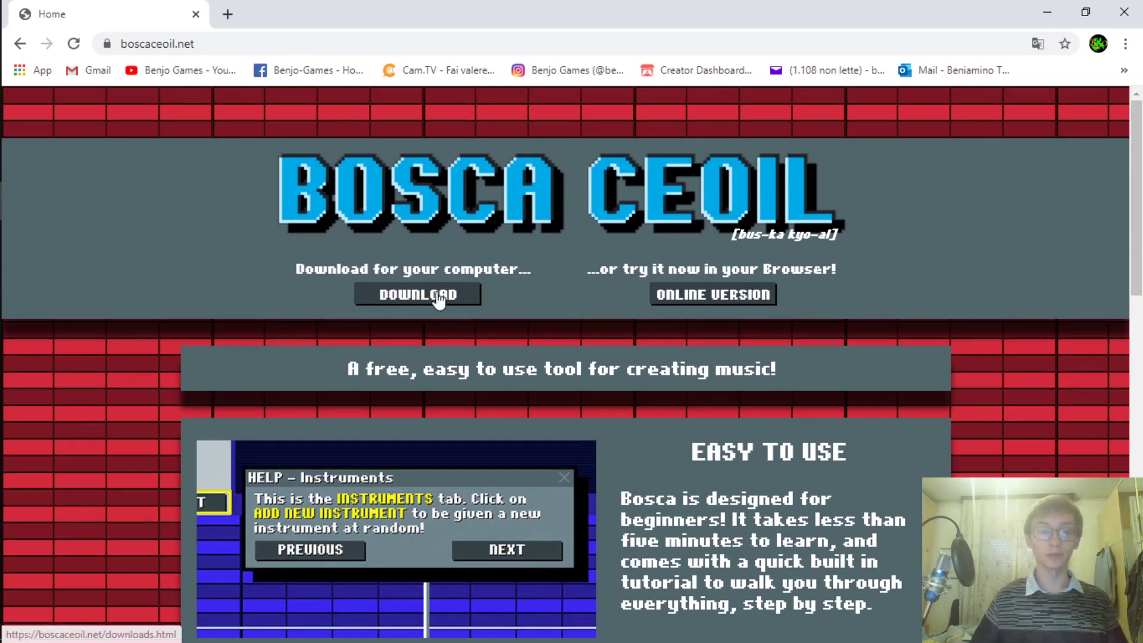
{"action": "left_click", "coordinate": [1047, 12]}
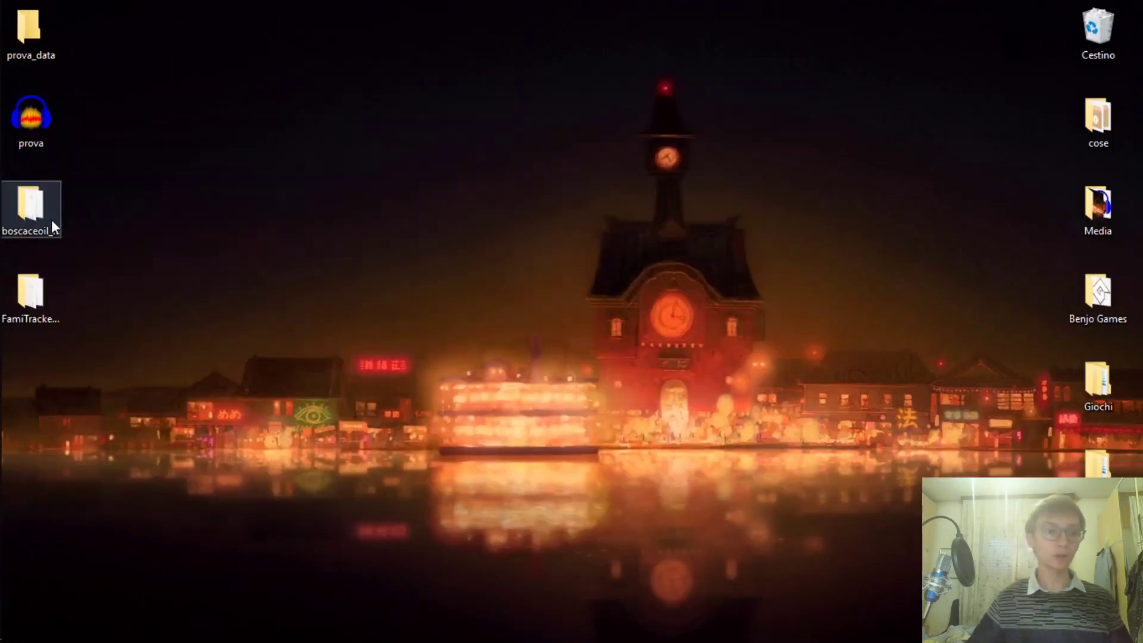
Step: Launch the BoscaCeoil application from the boscaceoil_win_v2 folder on the desktop
{"action": "double_click", "coordinate": [51, 219]}
{"action": "left_click", "coordinate": [511, 311]}
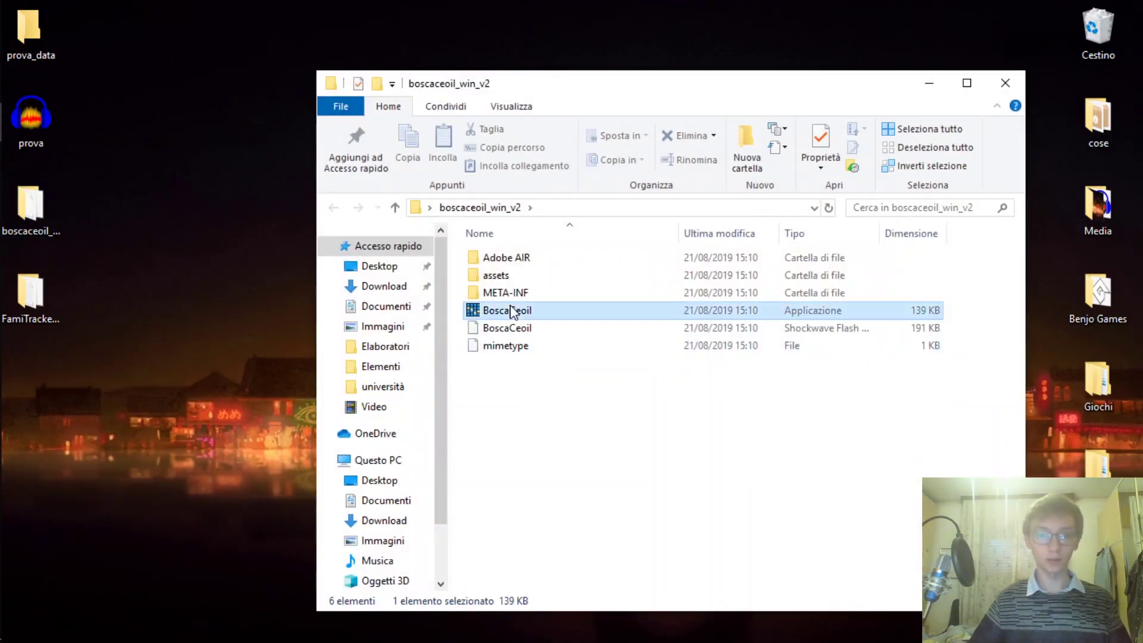
{"action": "double_click", "coordinate": [511, 311]}
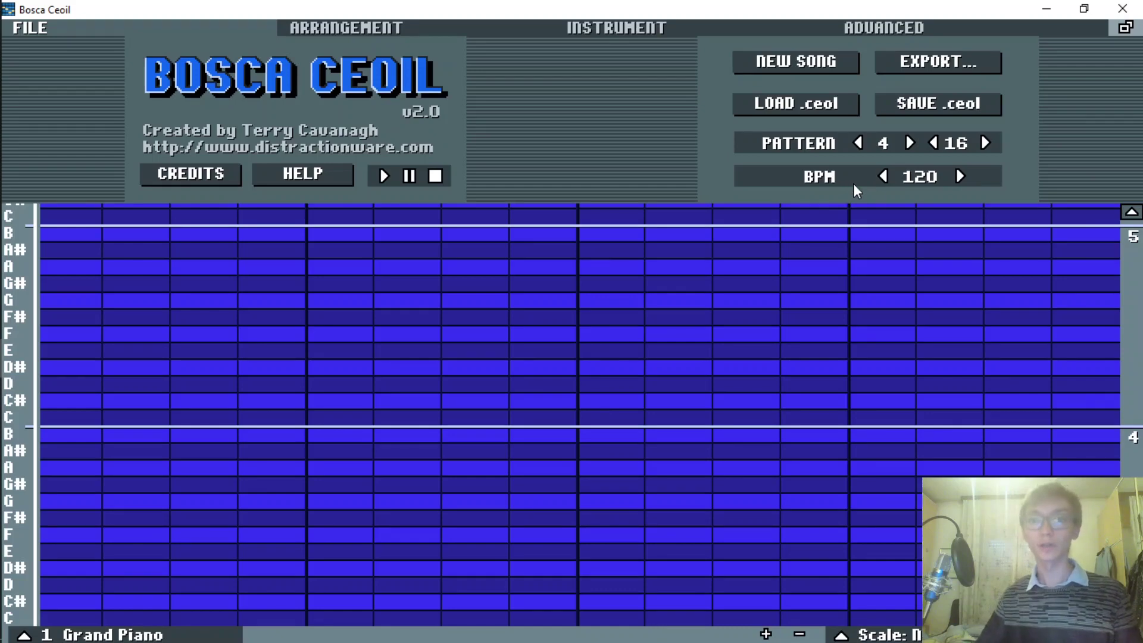
Step: Try a song tempo of 130 BPM and return it to 120 BPM
{"action": "double_click", "coordinate": [960, 176]}
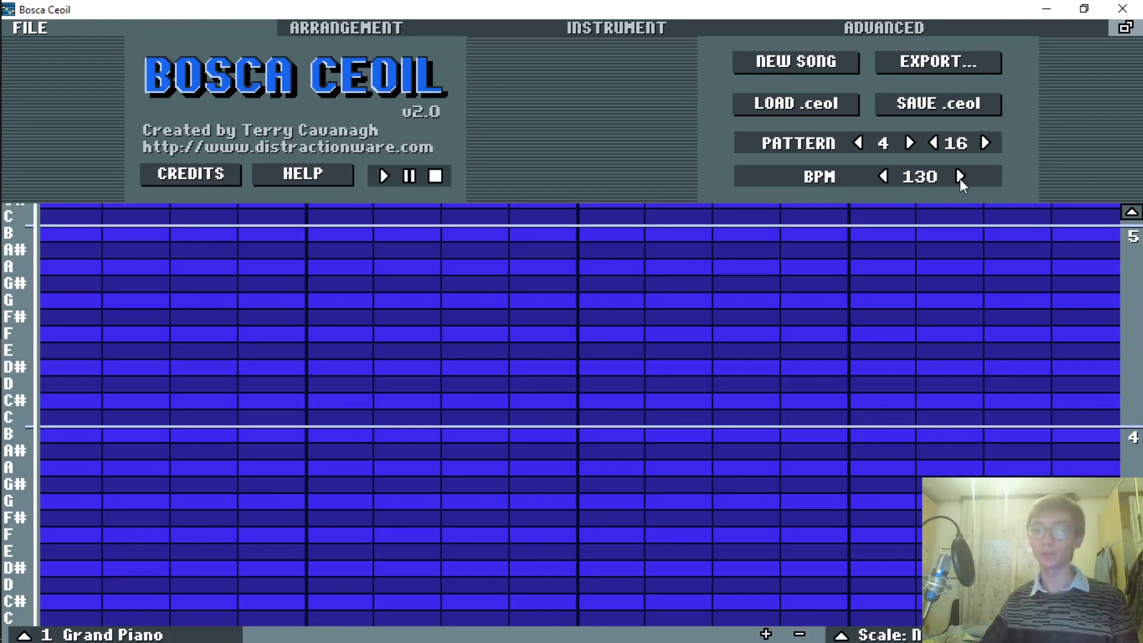
{"action": "left_click", "coordinate": [884, 177]}
{"action": "left_click", "coordinate": [884, 177]}
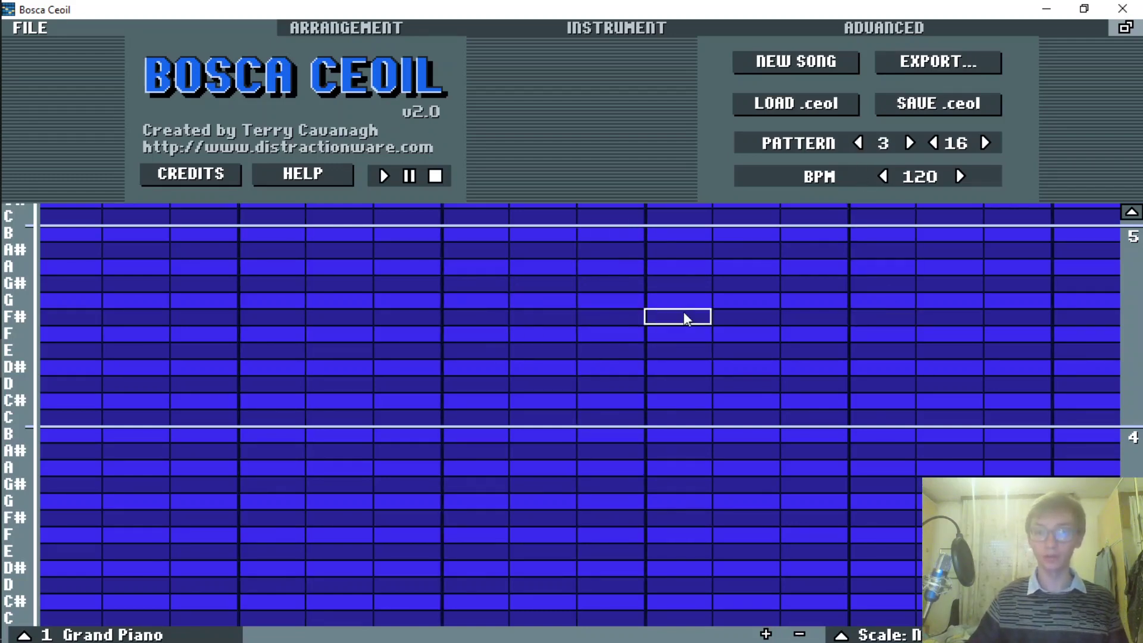
Step: Try a pattern setting of 3 by 15 and restore it to 4 by 16
{"action": "left_click", "coordinate": [936, 143]}
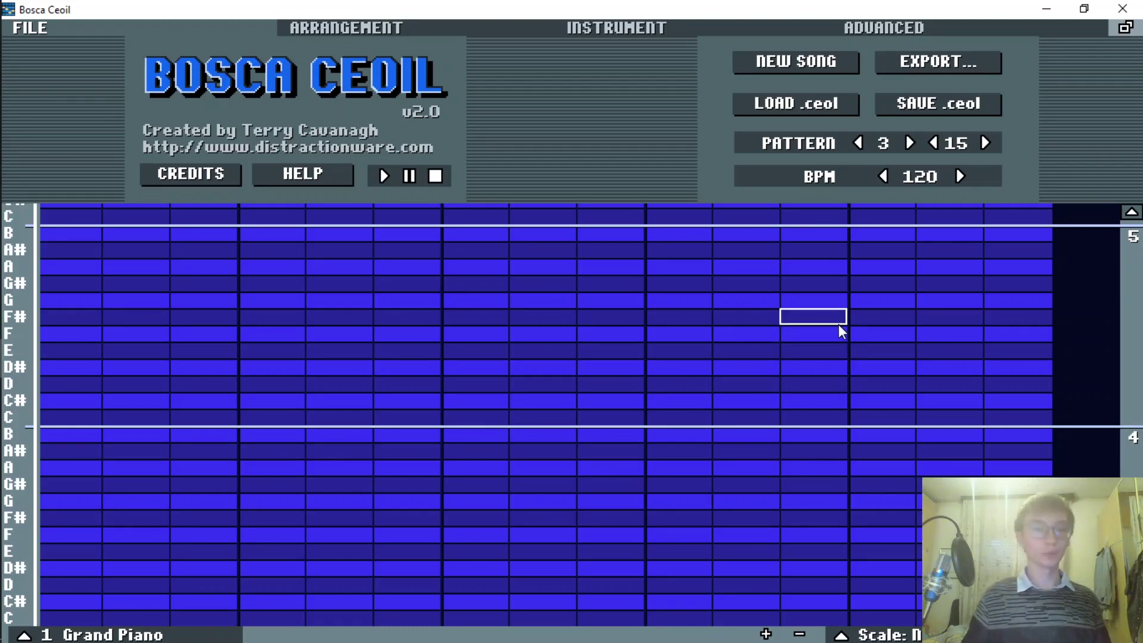
{"action": "left_click", "coordinate": [909, 153]}
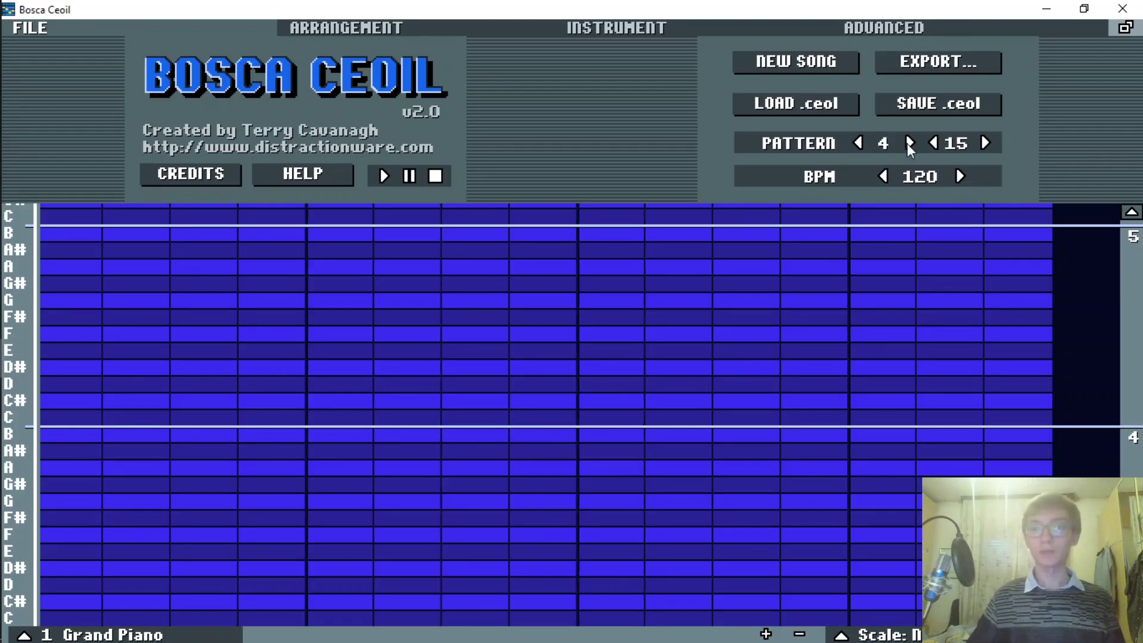
{"action": "left_click", "coordinate": [985, 145]}
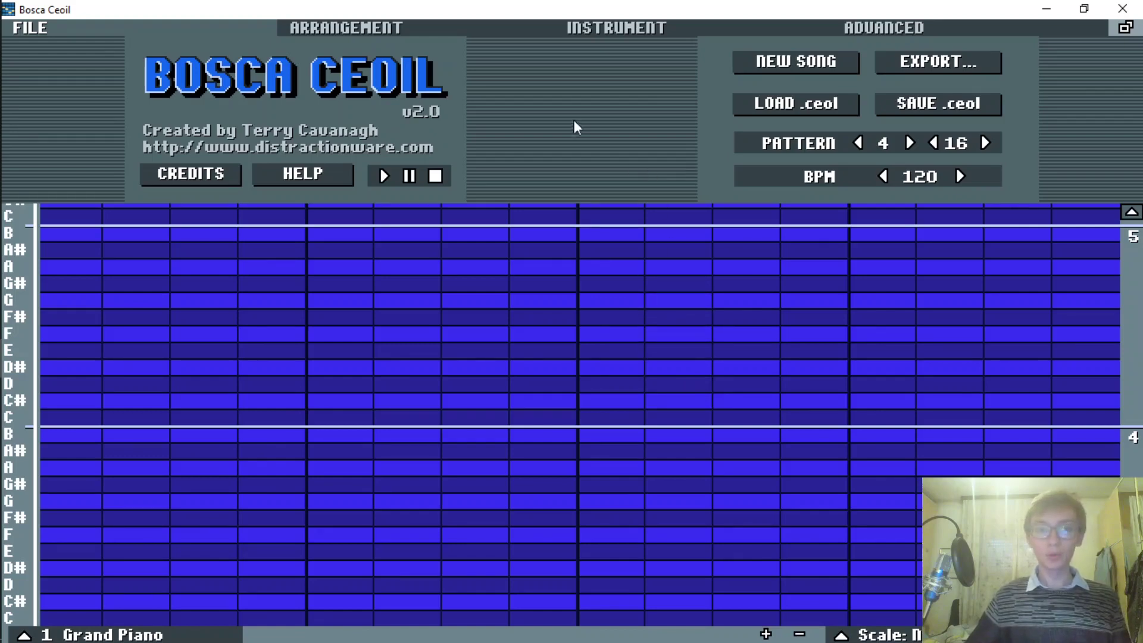
Step: Add a second instrument to the song and set its category to CHIPTUNE
{"action": "left_click", "coordinate": [592, 31]}
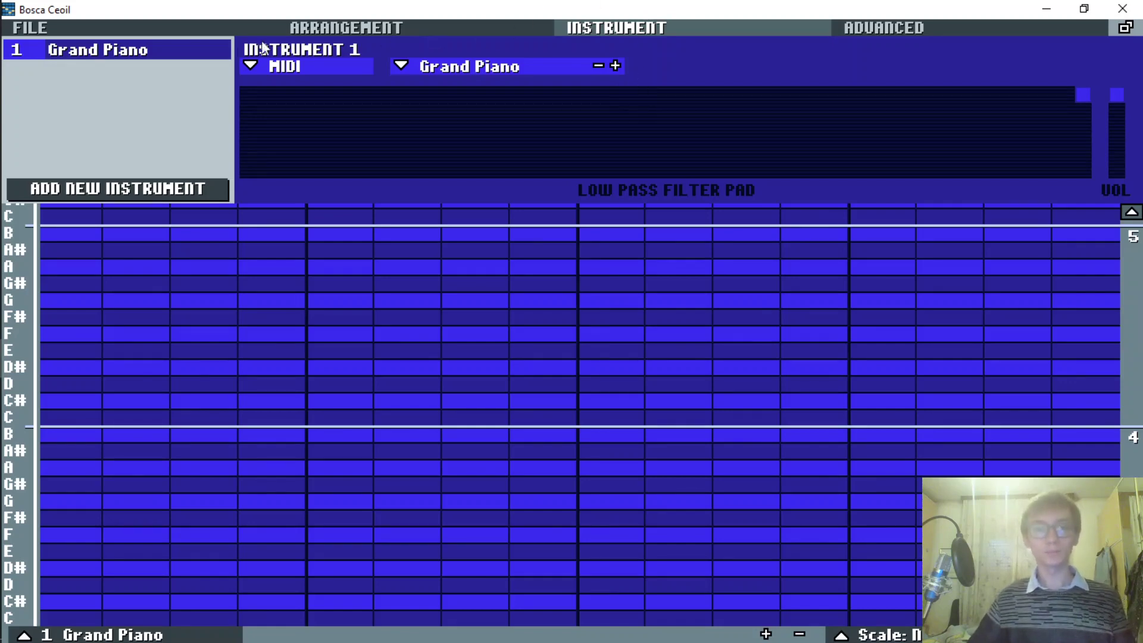
{"action": "left_click", "coordinate": [363, 28]}
{"action": "left_click", "coordinate": [595, 30]}
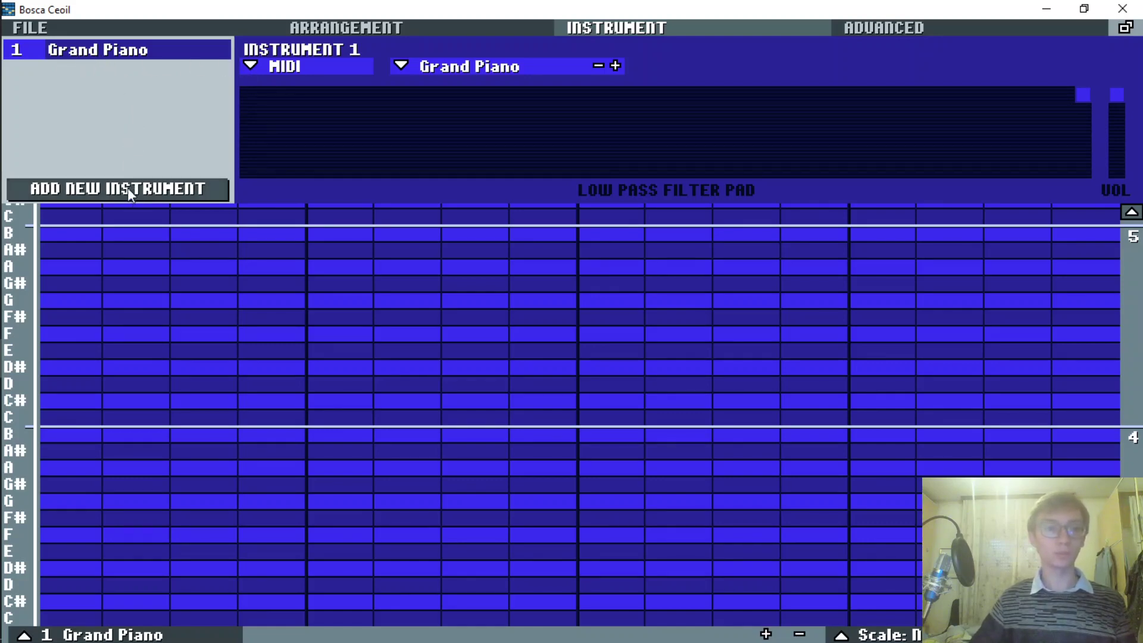
{"action": "left_click", "coordinate": [101, 191]}
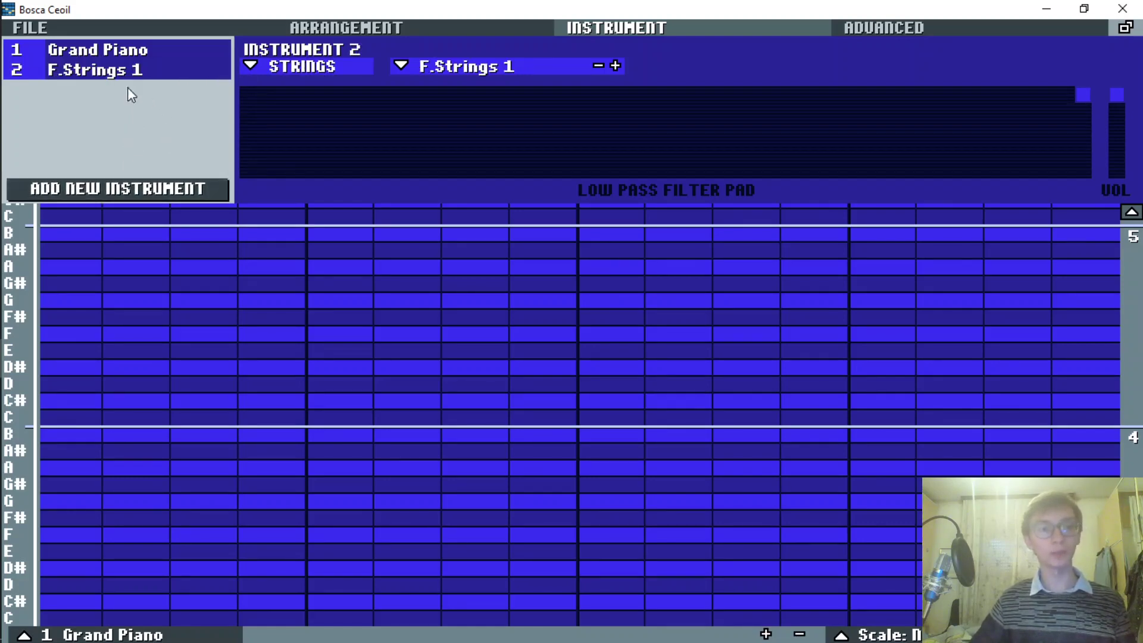
{"action": "left_click", "coordinate": [278, 66]}
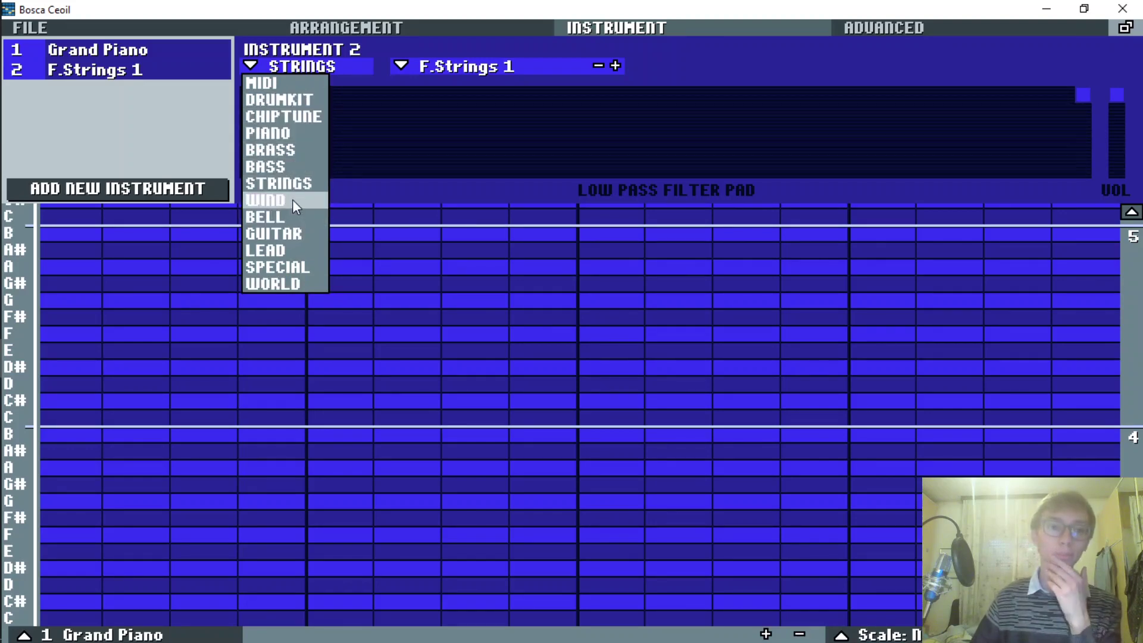
{"action": "left_click", "coordinate": [291, 117]}
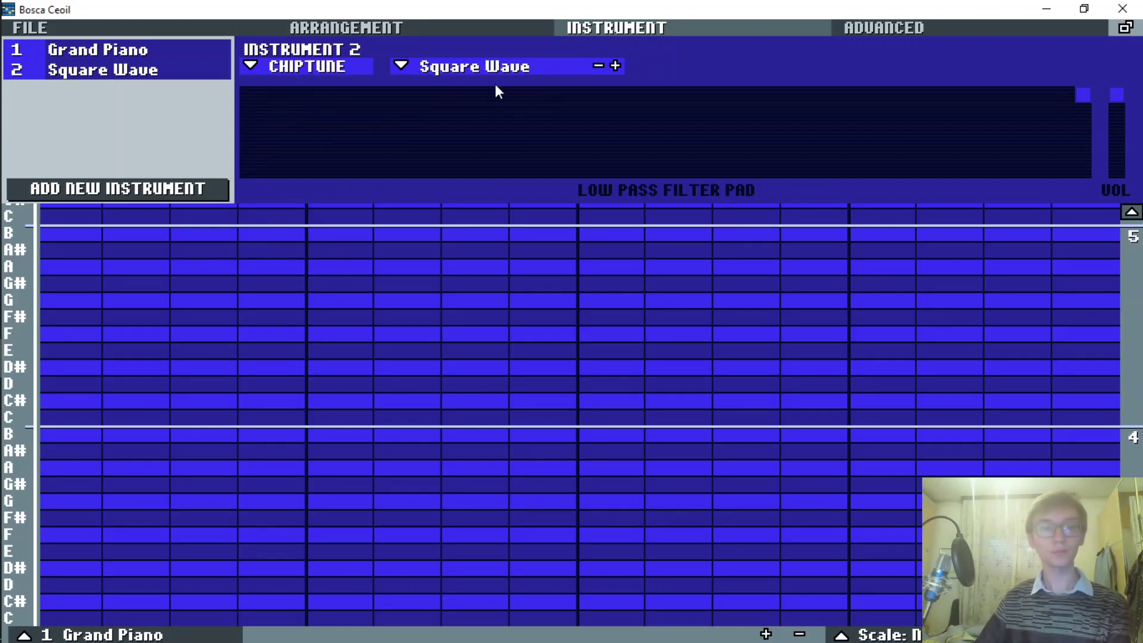
Step: Review the chiptune sounds available for instrument 2 and choose Saw Wave
{"action": "left_click", "coordinate": [413, 65]}
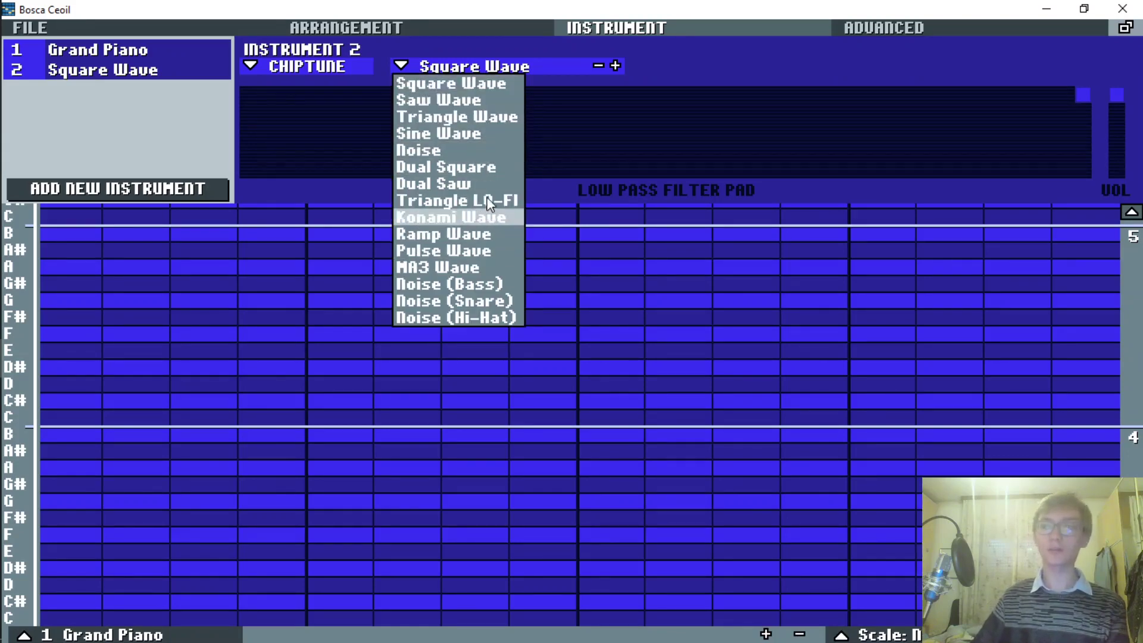
{"action": "left_click", "coordinate": [568, 128]}
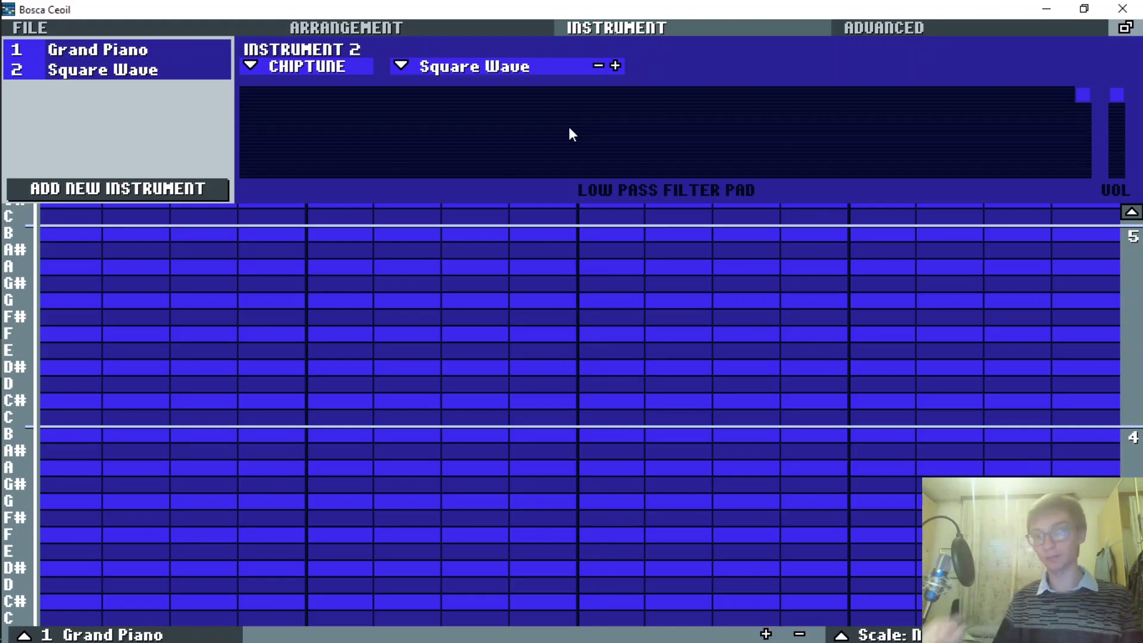
{"action": "left_click", "coordinate": [499, 69]}
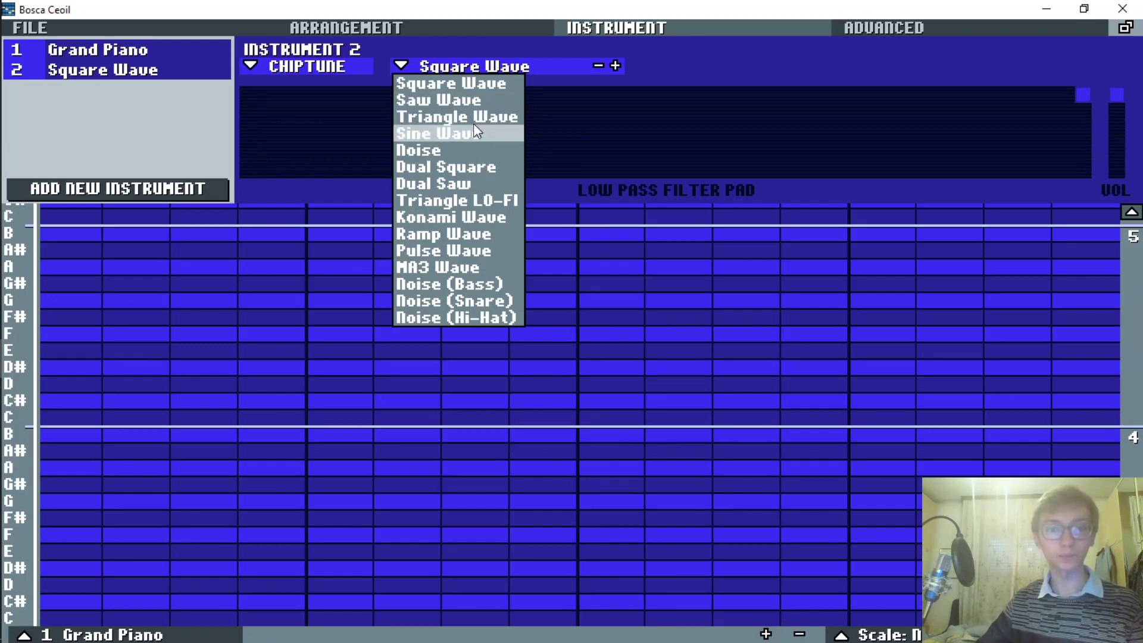
{"action": "left_click", "coordinate": [466, 99]}
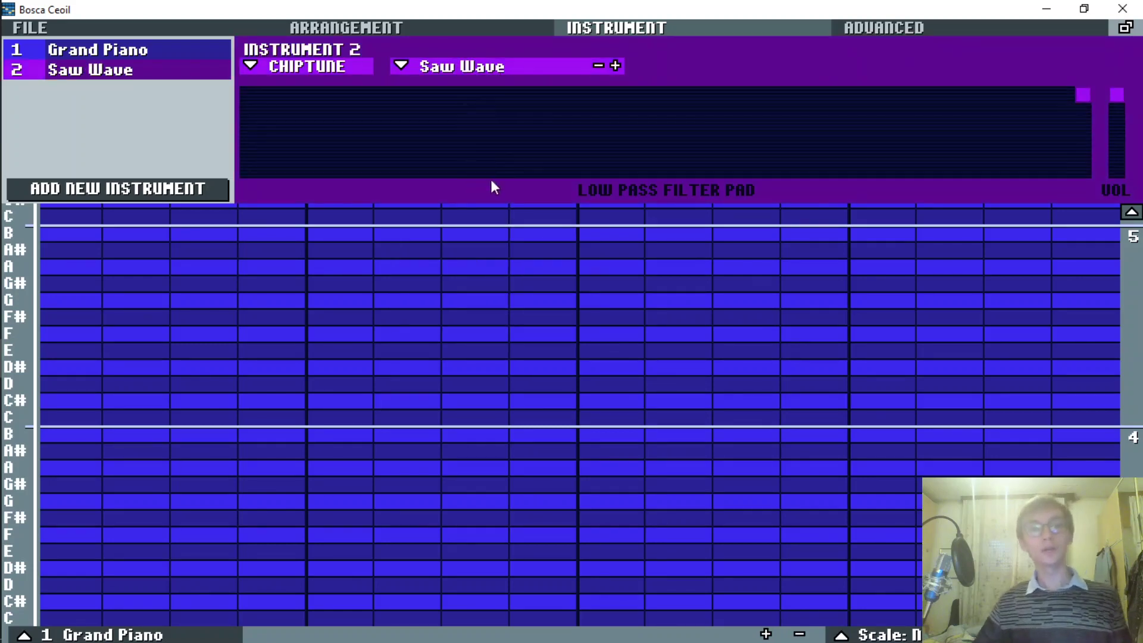
Step: Try placing pattern 1 in the top two rows of the arrangement's second column, and remove both copies
{"action": "left_click", "coordinate": [324, 27]}
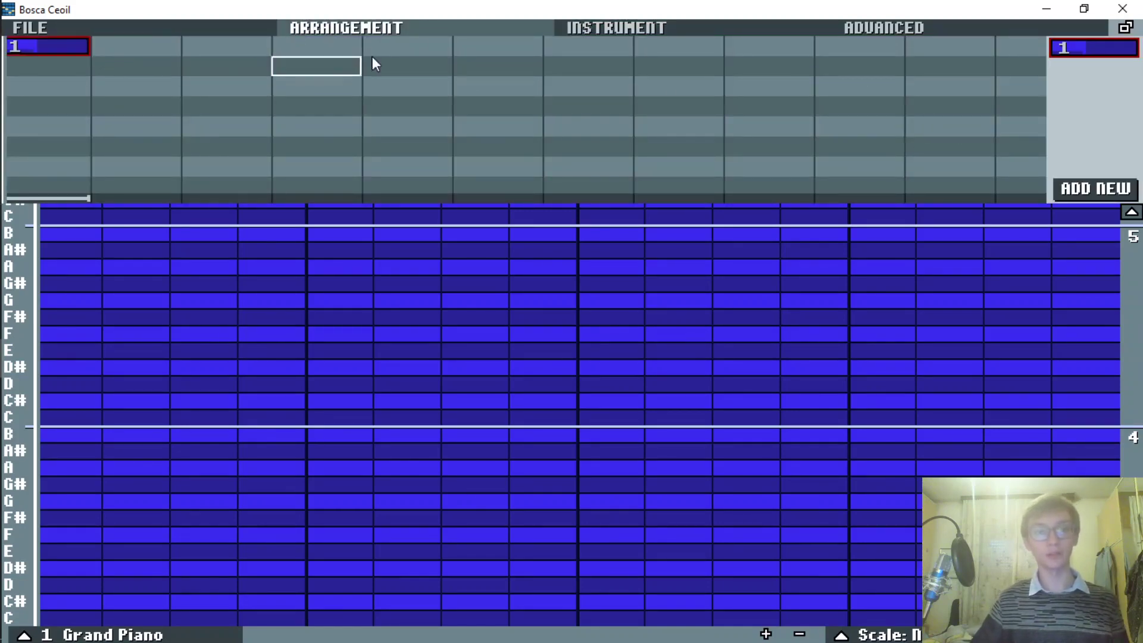
{"action": "left_click", "coordinate": [74, 49]}
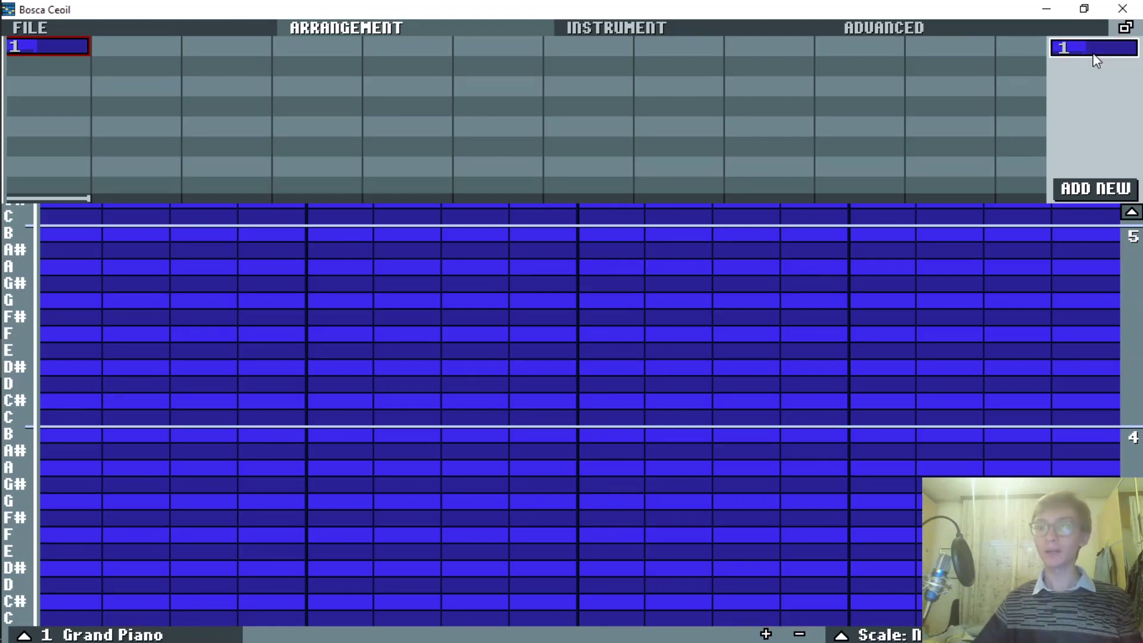
{"action": "left_click_drag", "start_coordinate": [1096, 49], "coordinate": [126, 52]}
{"action": "left_click", "coordinate": [125, 69]}
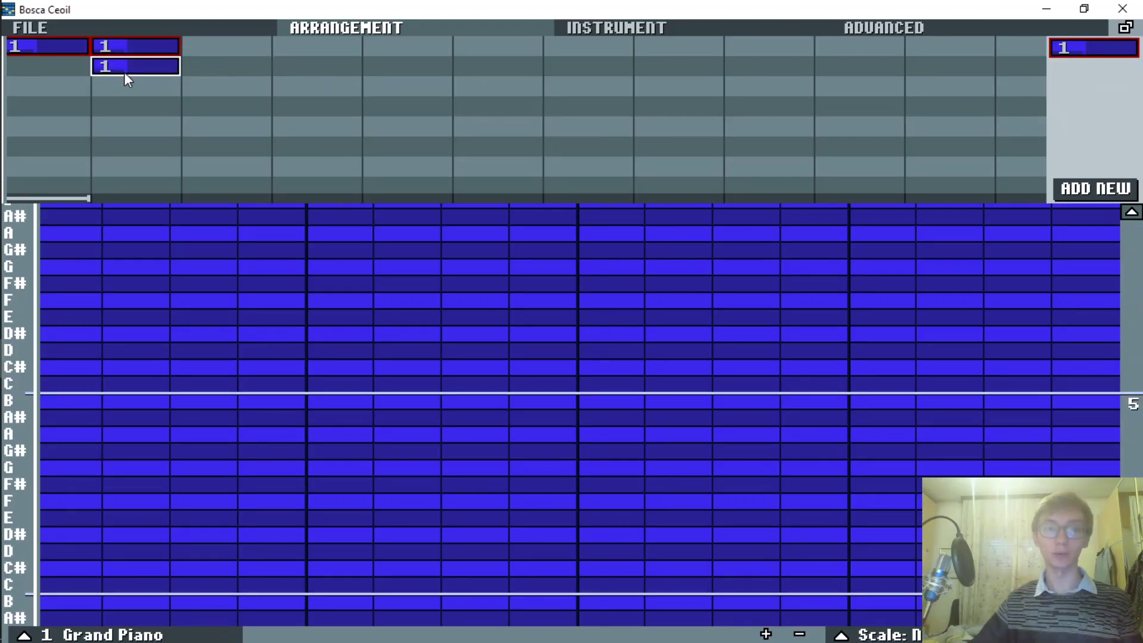
{"action": "right_click", "coordinate": [124, 70]}
{"action": "right_click", "coordinate": [124, 49]}
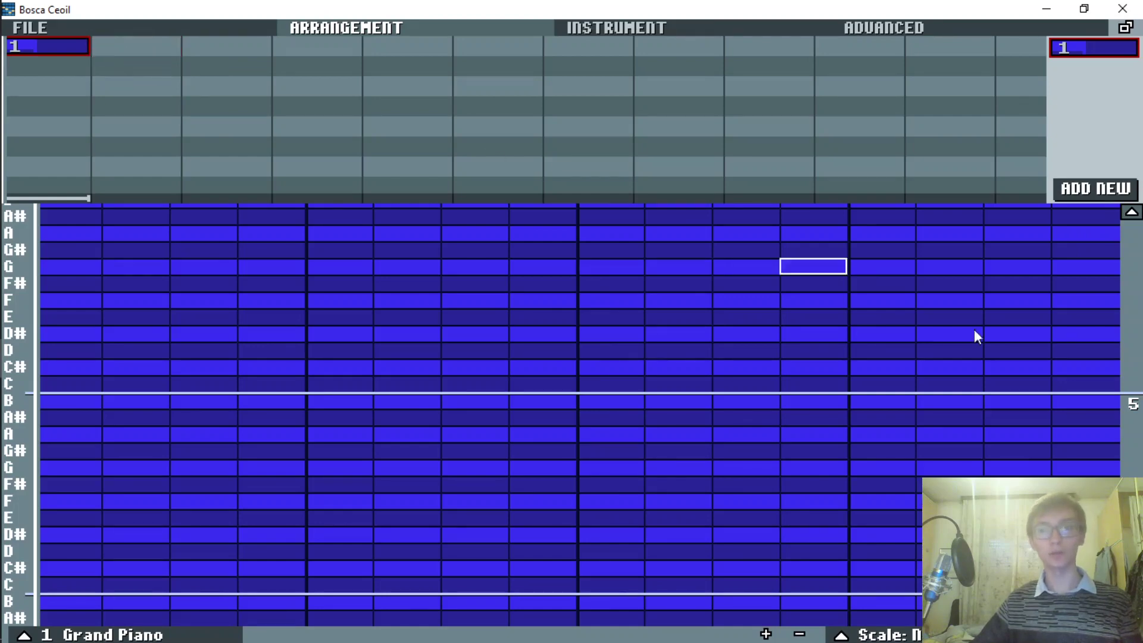
Step: Add a second pattern using the Saw Wave instrument to the song's pattern list and open it for editing
{"action": "left_click", "coordinate": [1096, 195]}
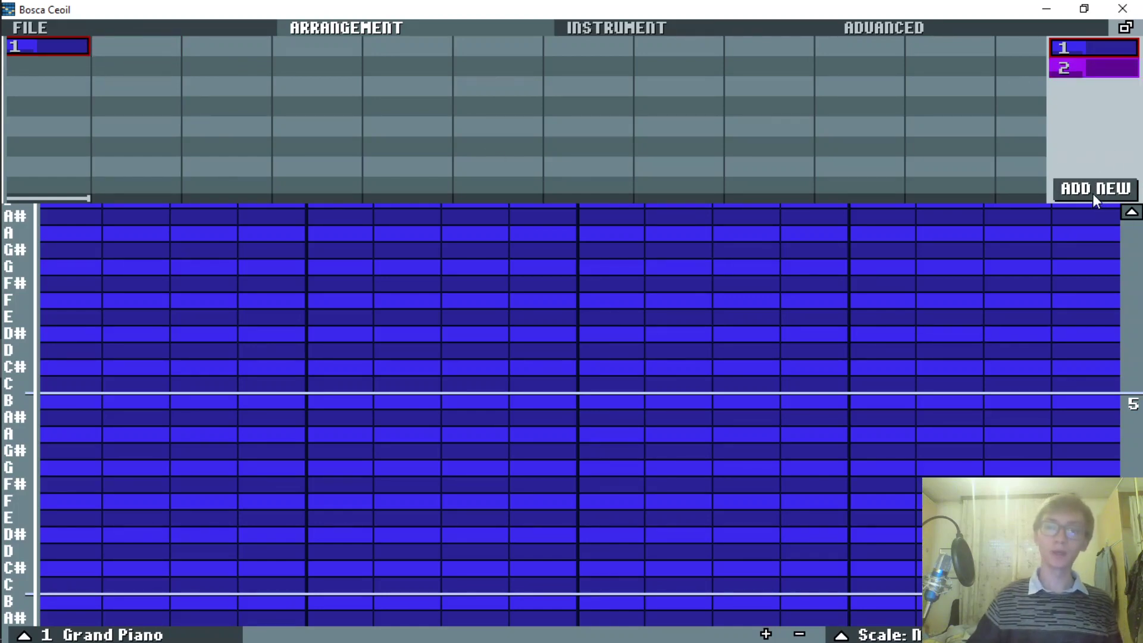
{"action": "left_click", "coordinate": [1099, 68]}
{"action": "left_click", "coordinate": [1096, 54]}
{"action": "left_click", "coordinate": [1099, 68]}
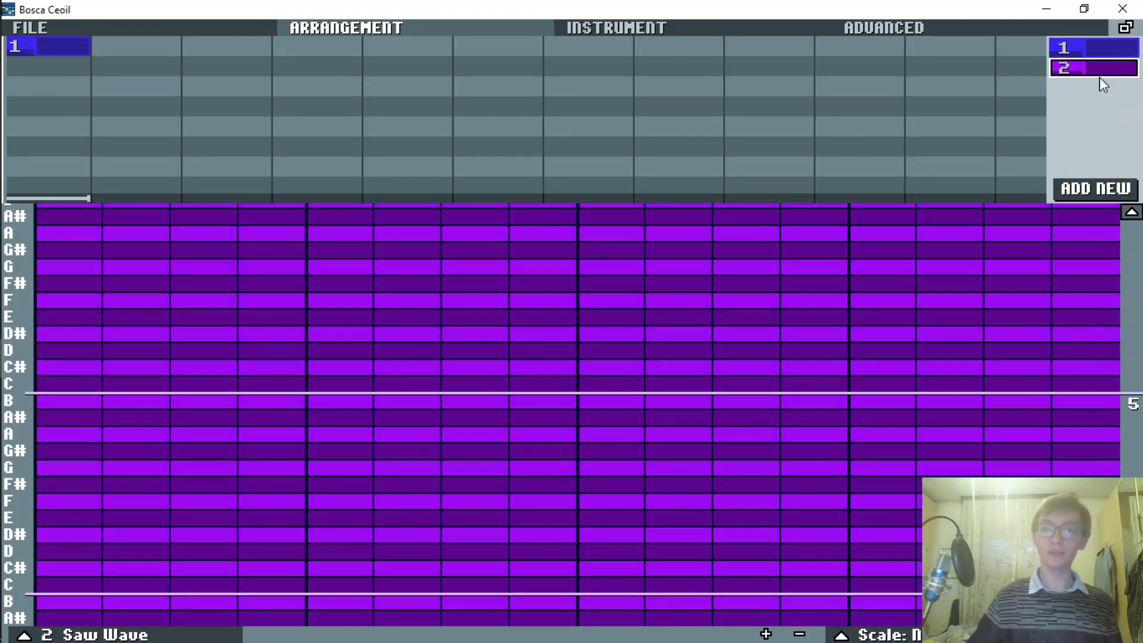
Step: Examine the Grand Piano and Saw Wave instrument settings and compare them with the arrangement's pattern list
{"action": "left_click", "coordinate": [619, 27]}
{"action": "left_click", "coordinate": [110, 51]}
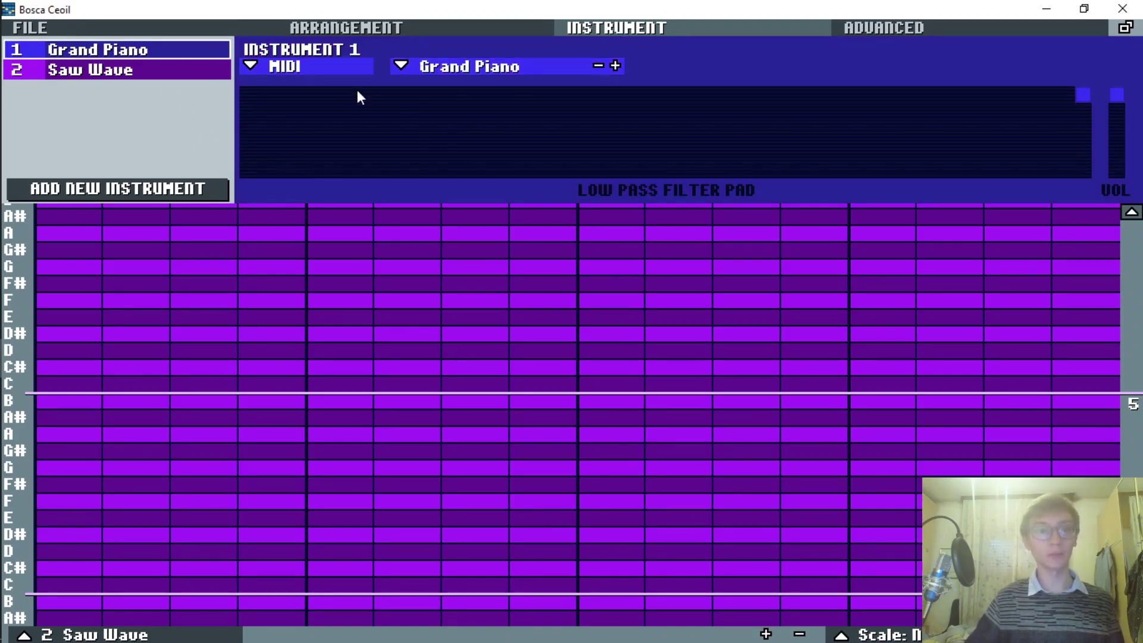
{"action": "left_click", "coordinate": [314, 26]}
{"action": "left_click", "coordinate": [635, 28]}
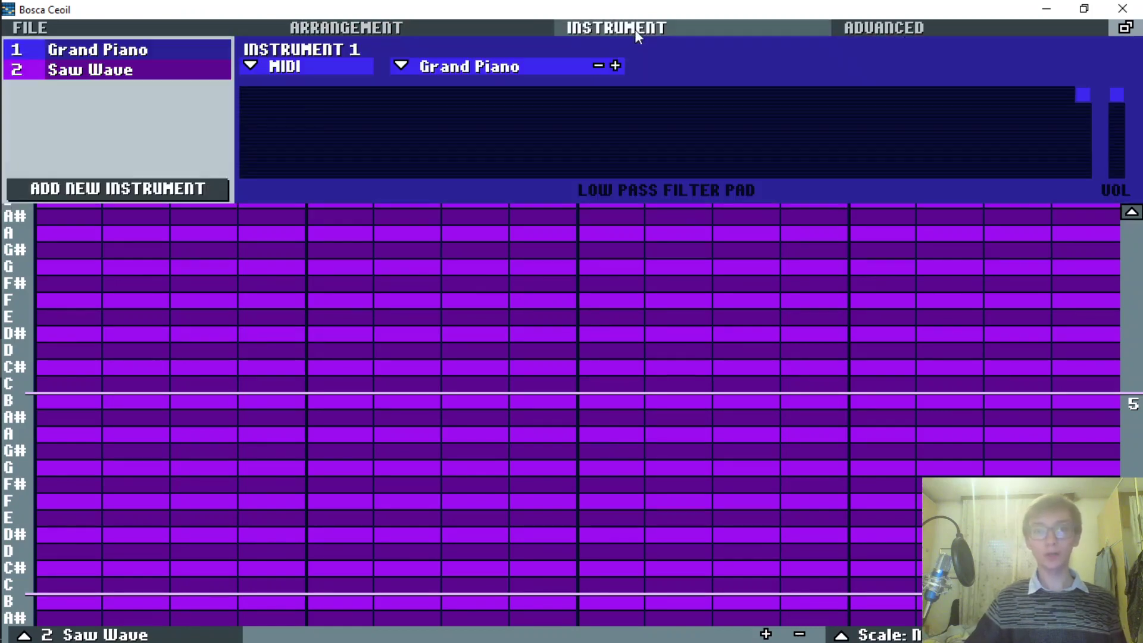
{"action": "left_click", "coordinate": [115, 74]}
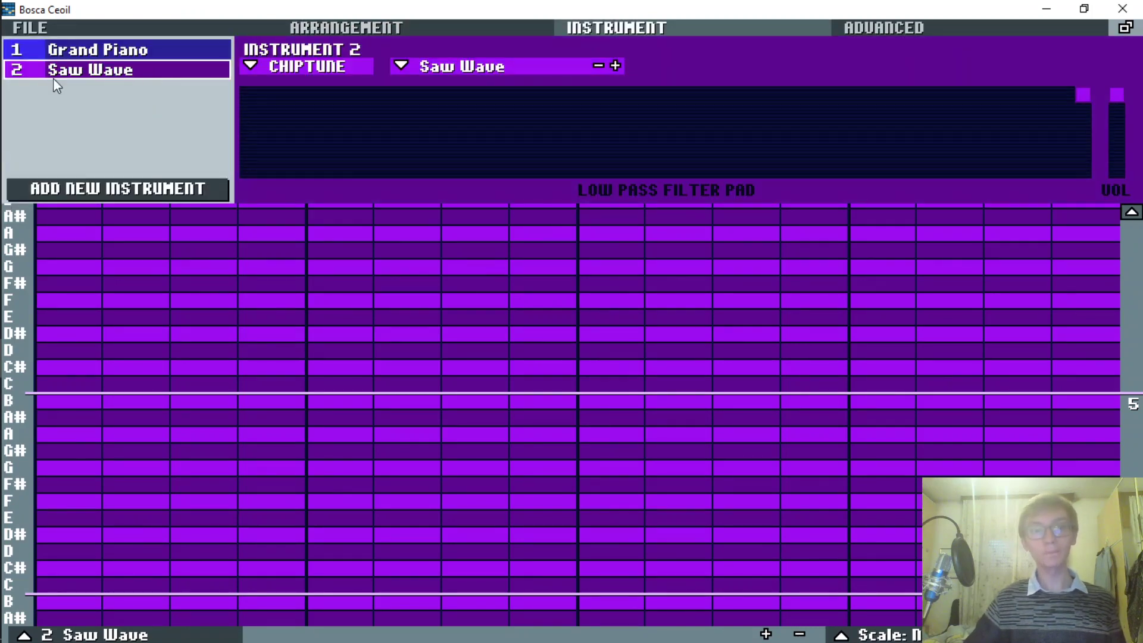
{"action": "left_click", "coordinate": [366, 31]}
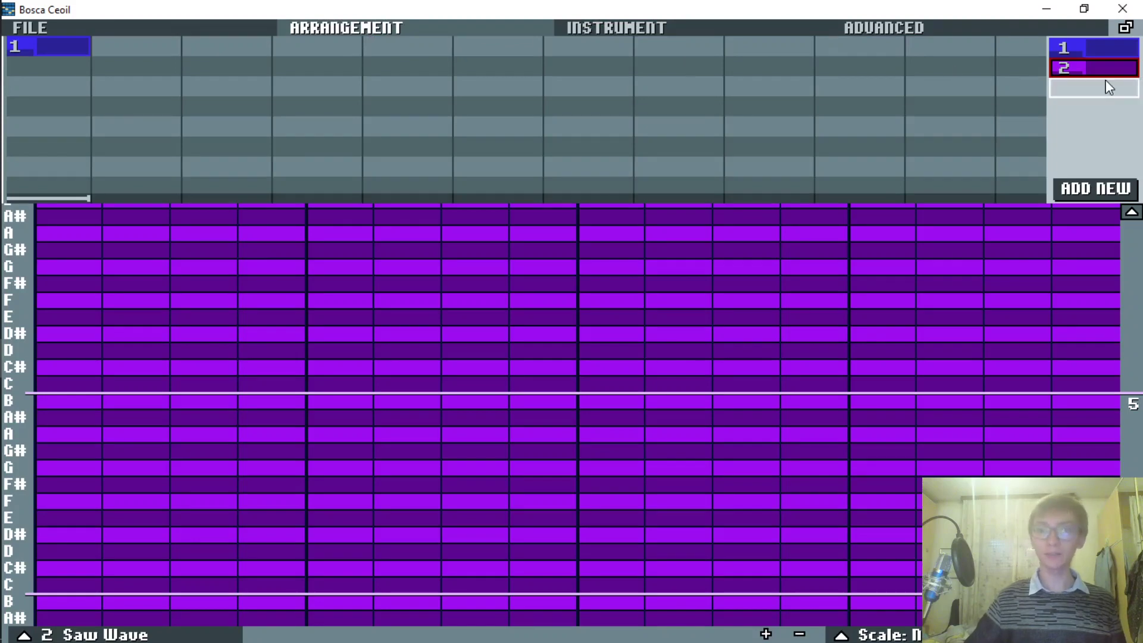
{"action": "left_click", "coordinate": [609, 29]}
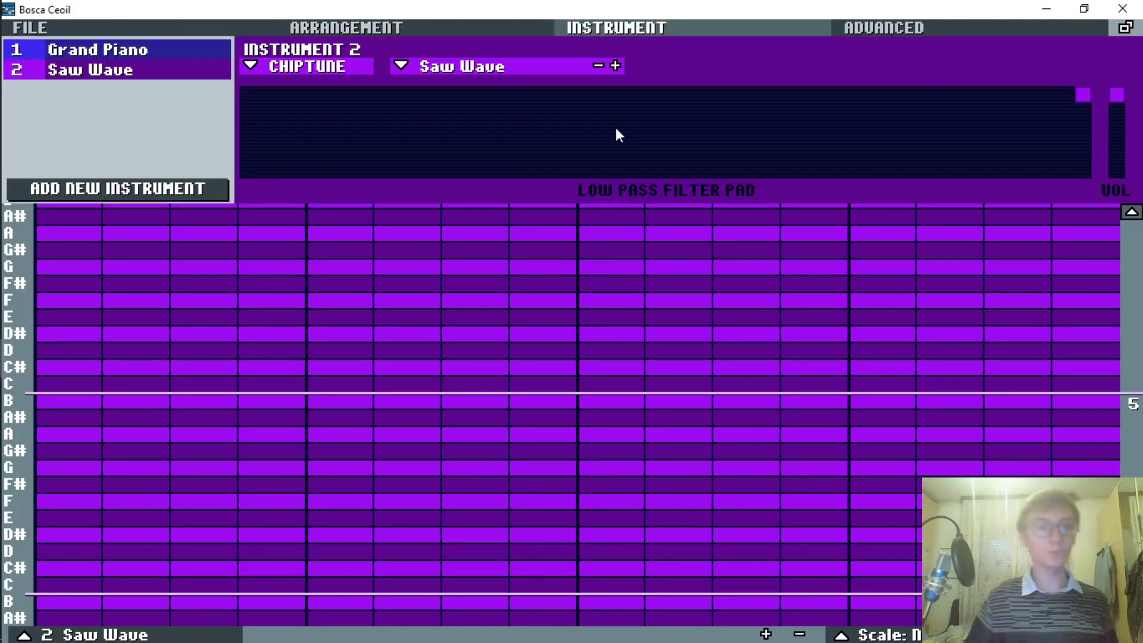
{"action": "left_click", "coordinate": [367, 29]}
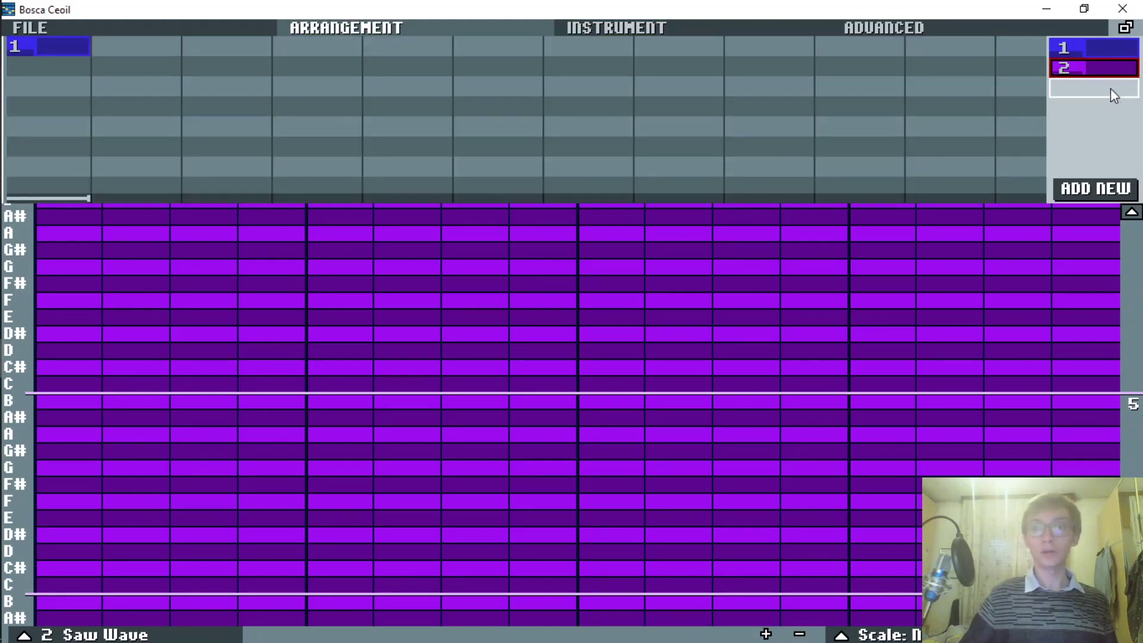
{"action": "left_click", "coordinate": [1098, 73]}
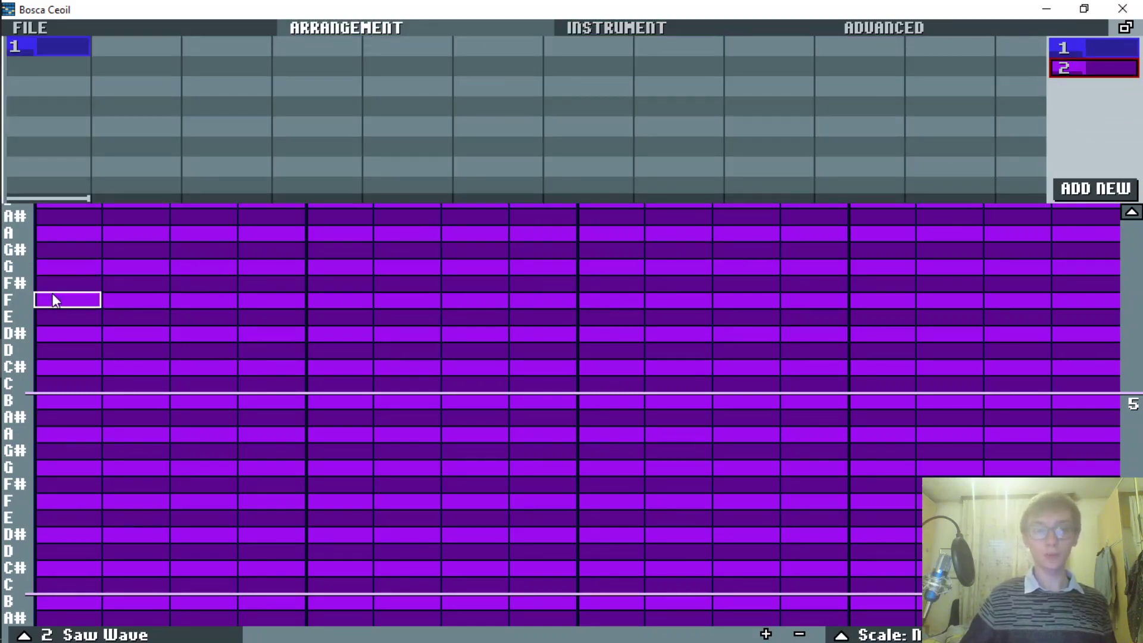
{"action": "left_click", "coordinate": [638, 33]}
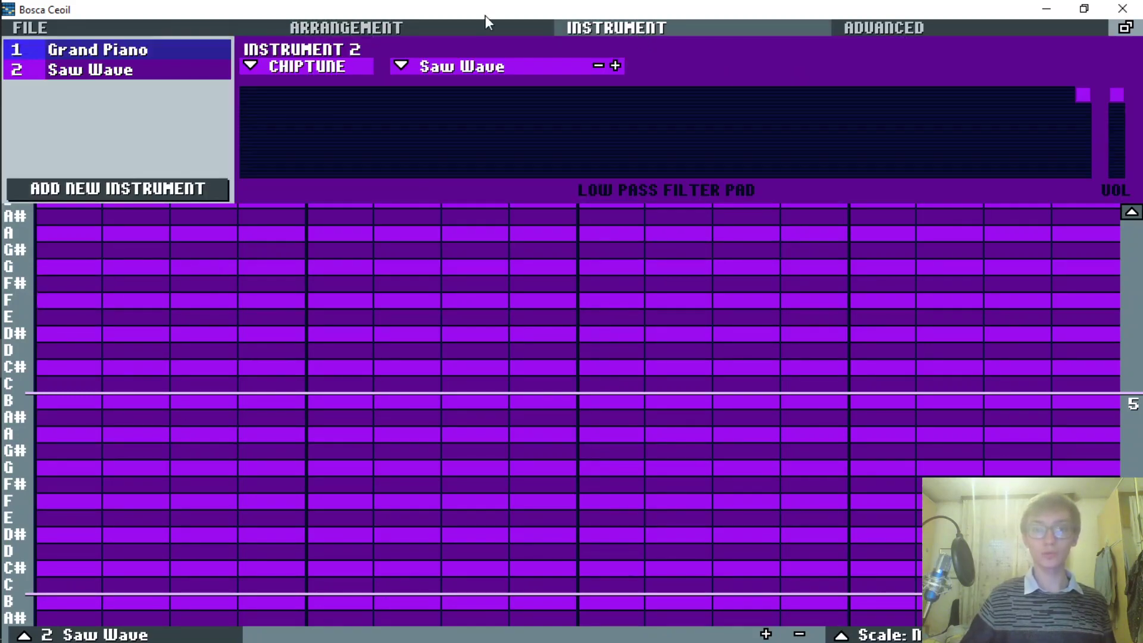
Step: Place one-step E notes in octave 5 on the first eight steps of pattern 2
{"action": "left_click", "coordinate": [321, 27]}
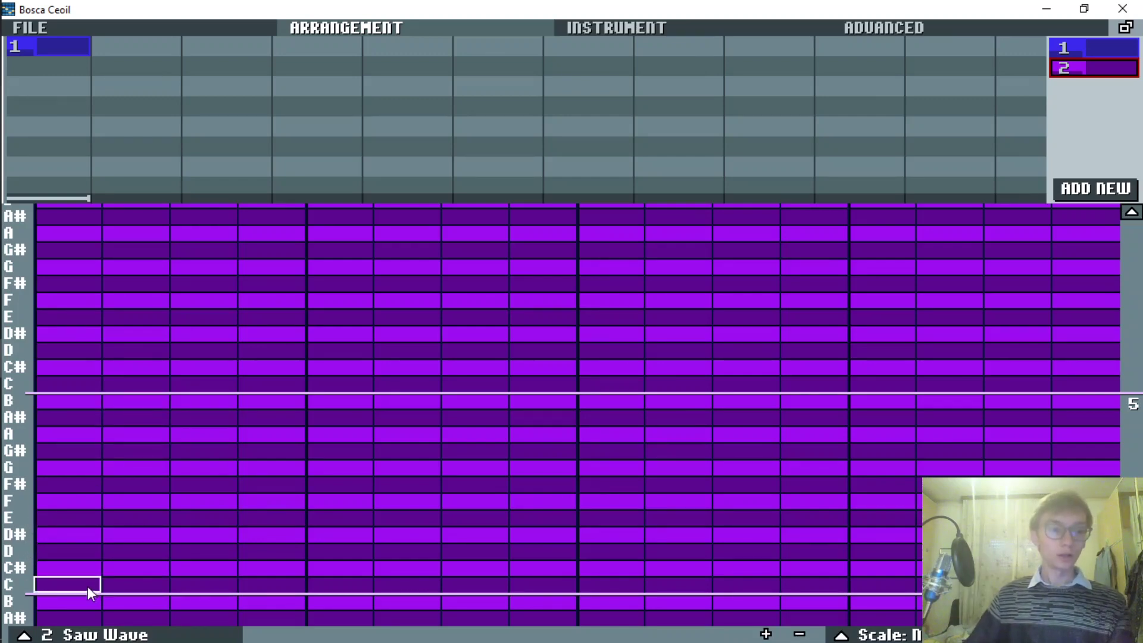
{"action": "left_click", "coordinate": [77, 524]}
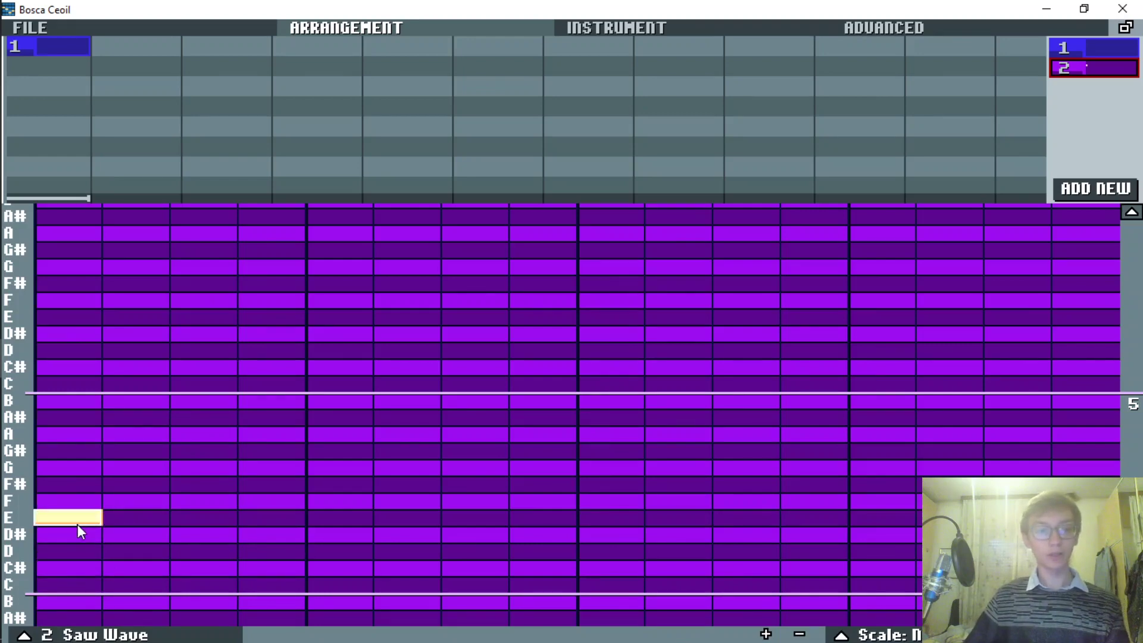
{"action": "left_click", "coordinate": [147, 520]}
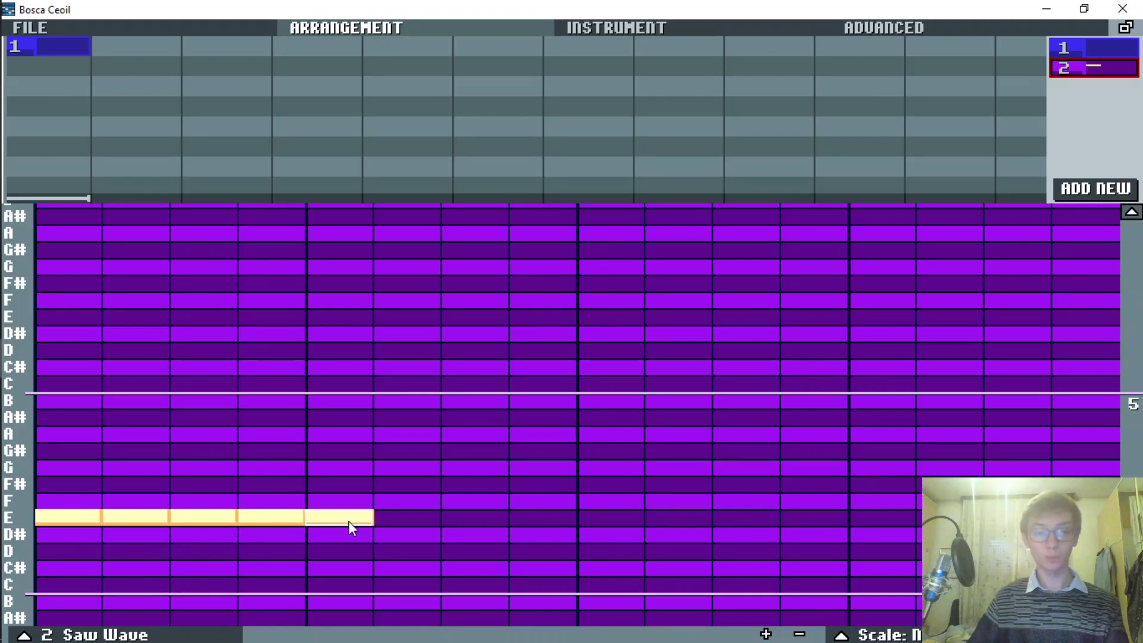
{"action": "left_click_drag", "start_coordinate": [349, 522], "coordinate": [468, 523]}
{"action": "left_click_drag", "start_coordinate": [560, 519], "coordinate": [562, 519]}
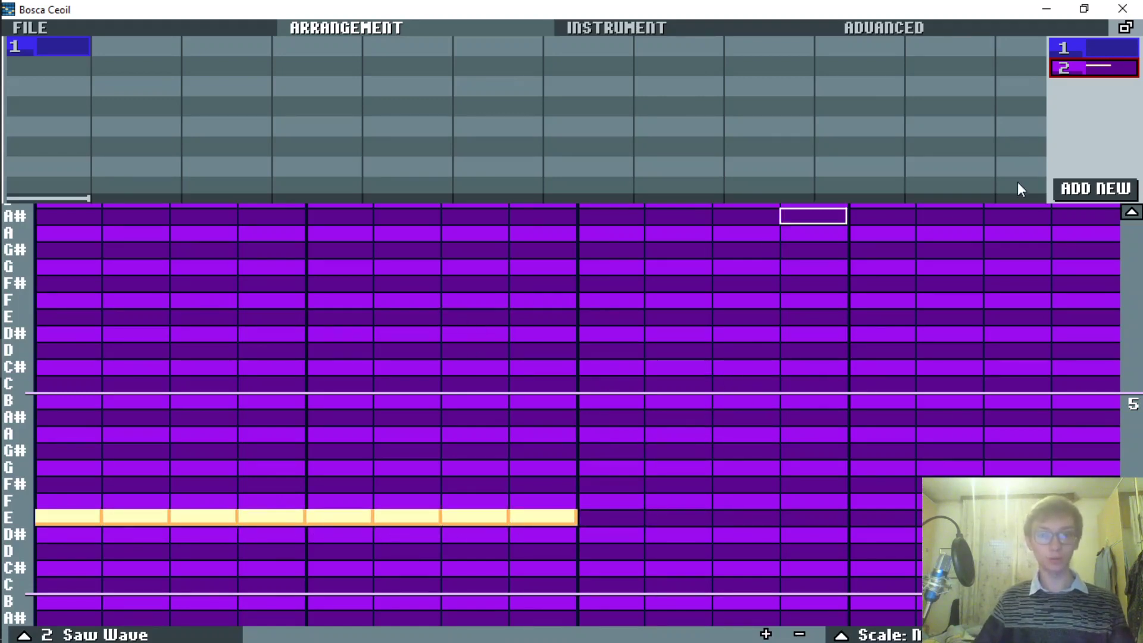
Step: Replace pattern 1 with pattern 2 in the arrangement's first slot and play the song
{"action": "right_click", "coordinate": [69, 53]}
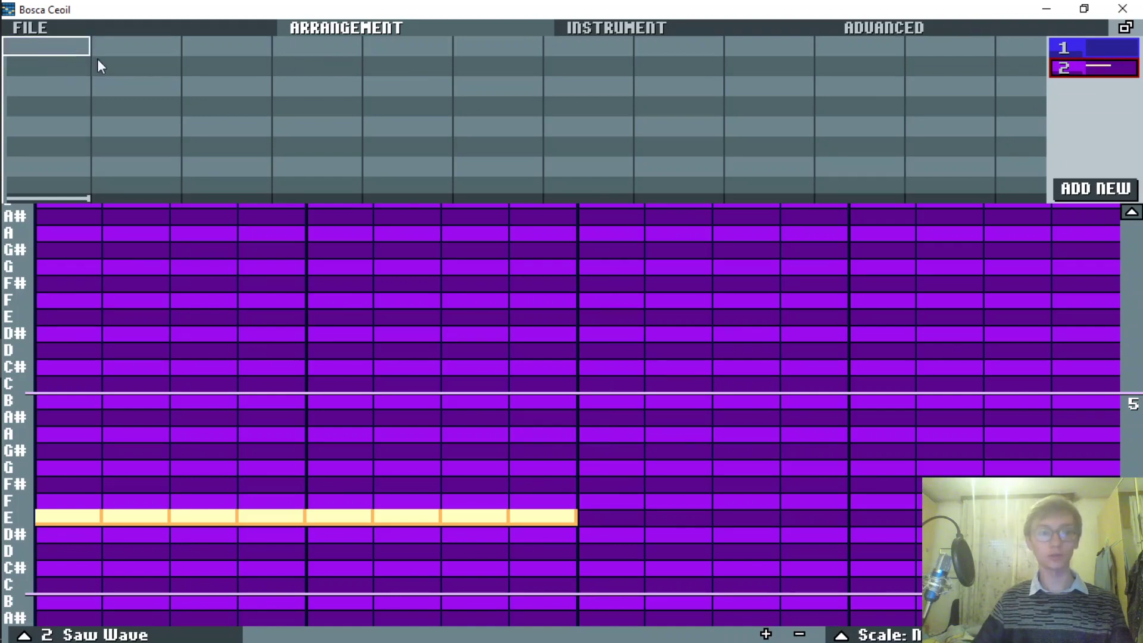
{"action": "left_click_drag", "start_coordinate": [1075, 74], "coordinate": [51, 46]}
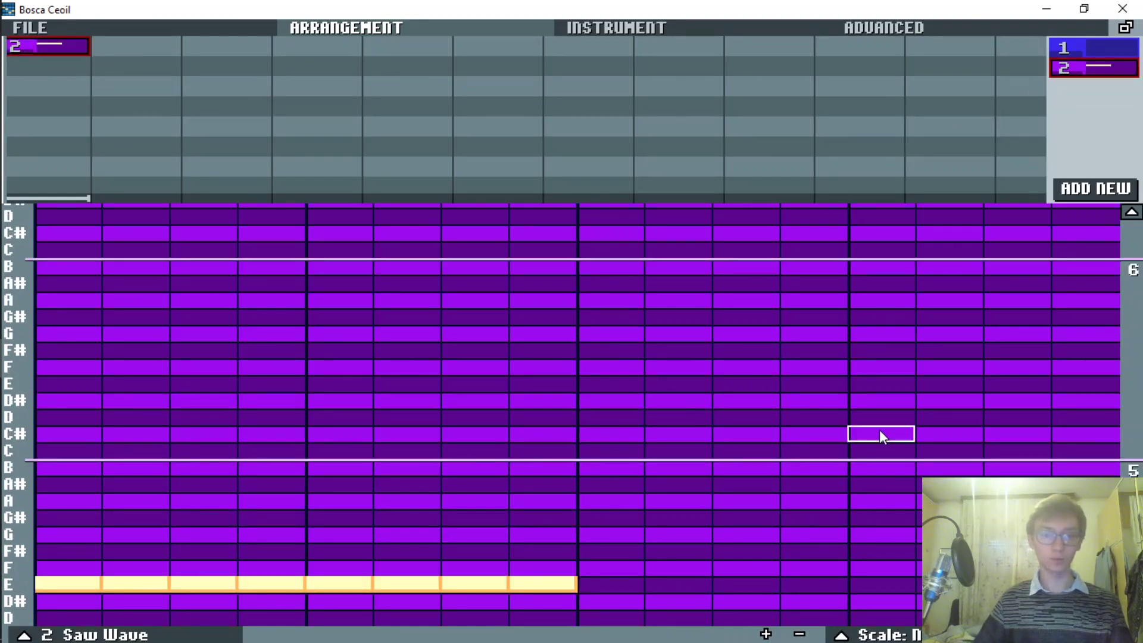
{"action": "key", "text": "space"}
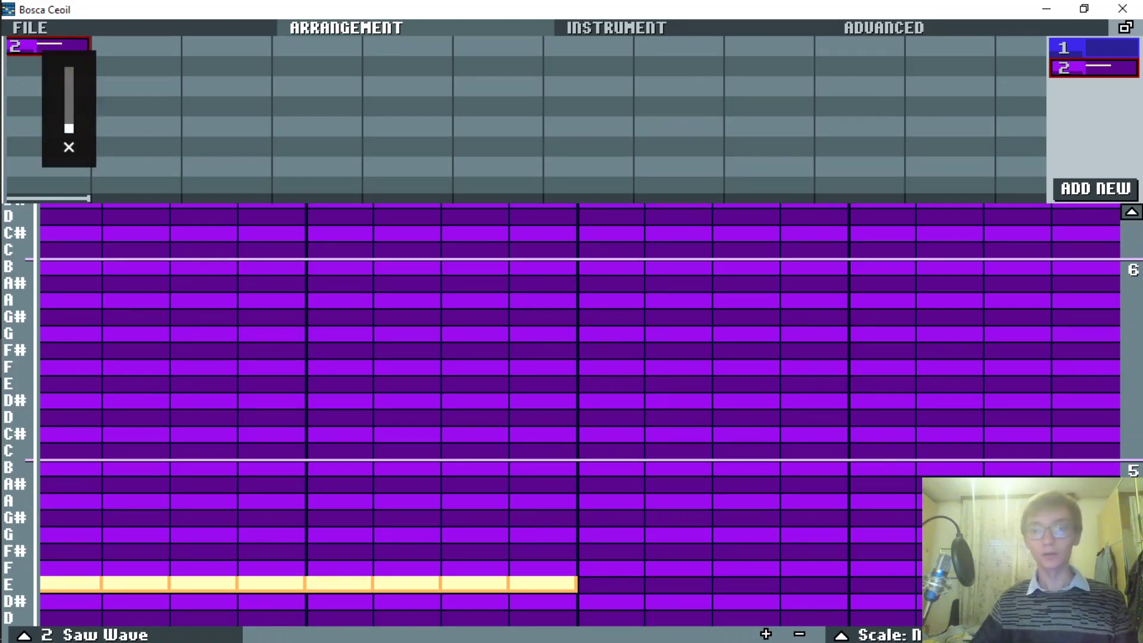
Step: Remove all the E notes from pattern 2
{"action": "scroll", "coordinate": [643, 496], "scroll_direction": "down", "scroll_amount": 3}
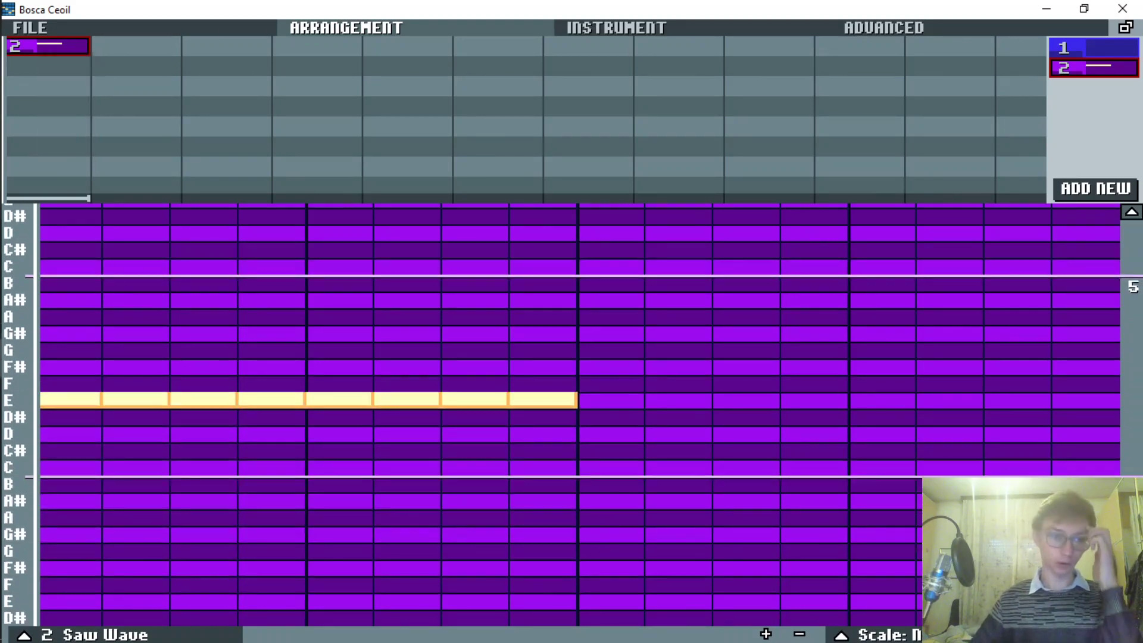
{"action": "mouse_move", "coordinate": [559, 399]}
{"action": "left_mouse_down"}
{"action": "mouse_move", "coordinate": [96, 405]}
{"action": "mouse_move", "coordinate": [54, 432]}
{"action": "mouse_move", "coordinate": [269, 469]}
{"action": "mouse_move", "coordinate": [581, 369]}
{"action": "mouse_move", "coordinate": [539, 365]}
{"action": "mouse_move", "coordinate": [502, 380]}
{"action": "mouse_move", "coordinate": [481, 358]}
{"action": "left_mouse_up"}
{"action": "mouse_move", "coordinate": [342, 440]}
{"action": "left_mouse_down"}
{"action": "mouse_move", "coordinate": [292, 474]}
{"action": "mouse_move", "coordinate": [223, 444]}
{"action": "mouse_move", "coordinate": [203, 373]}
{"action": "mouse_move", "coordinate": [163, 386]}
{"action": "mouse_move", "coordinate": [138, 335]}
{"action": "left_mouse_up"}
{"action": "left_click_drag", "start_coordinate": [83, 435], "coordinate": [570, 377]}
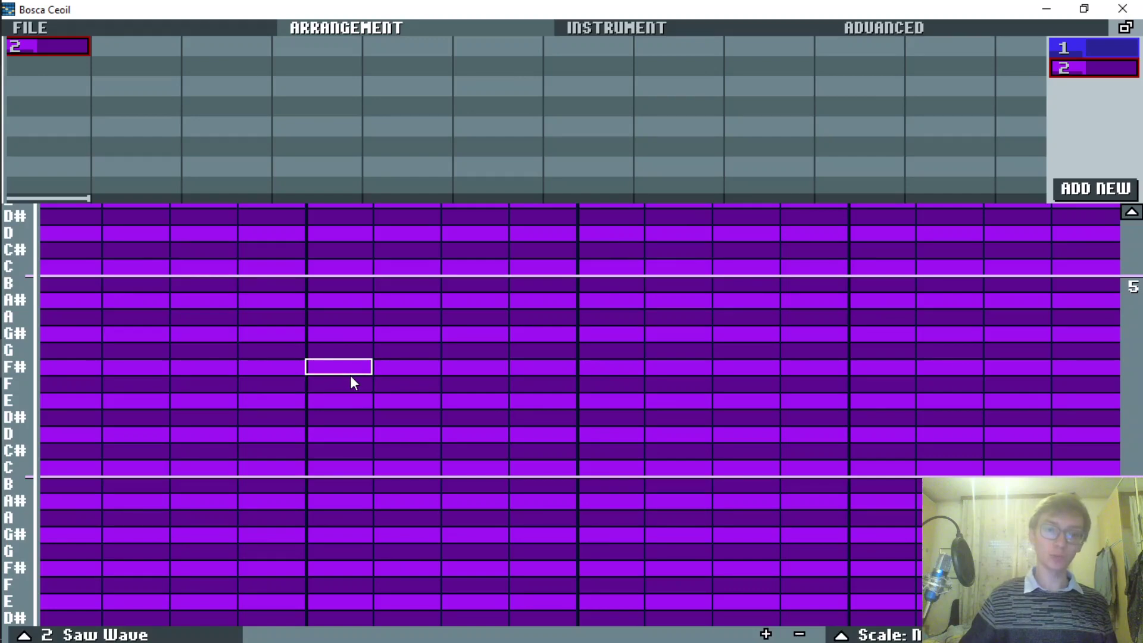
Step: Set the note length to four steps and place a C# note at the start of pattern 2
{"action": "scroll", "coordinate": [350, 375], "scroll_direction": "up", "scroll_amount": 5}
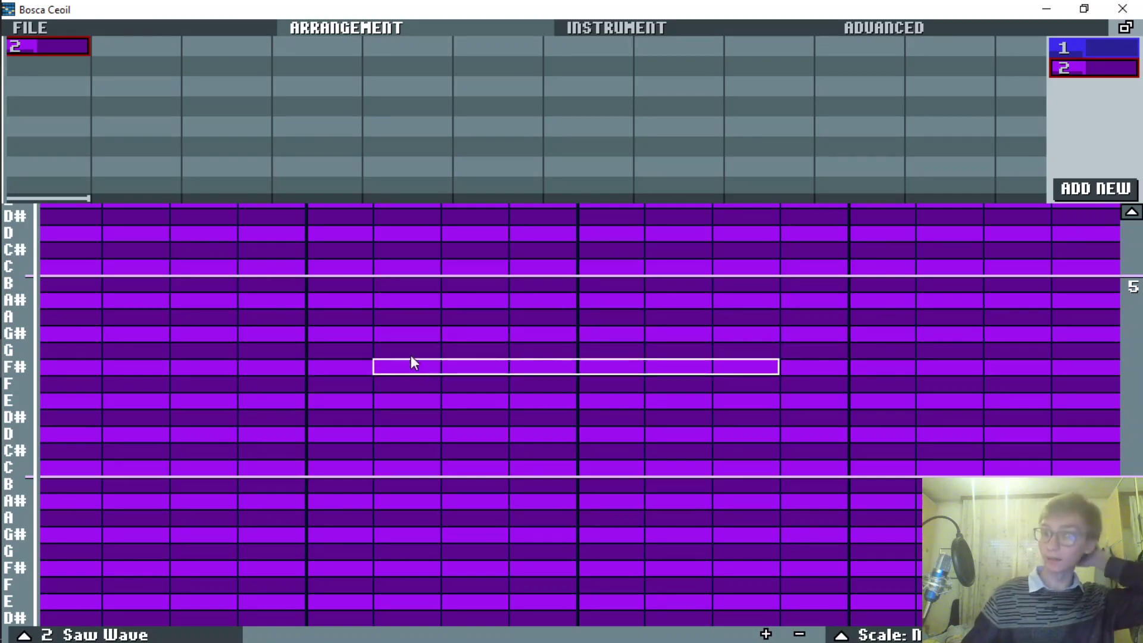
{"action": "scroll", "coordinate": [63, 464], "scroll_direction": "down", "scroll_amount": 1}
{"action": "scroll", "coordinate": [59, 456], "scroll_direction": "down", "scroll_amount": 1}
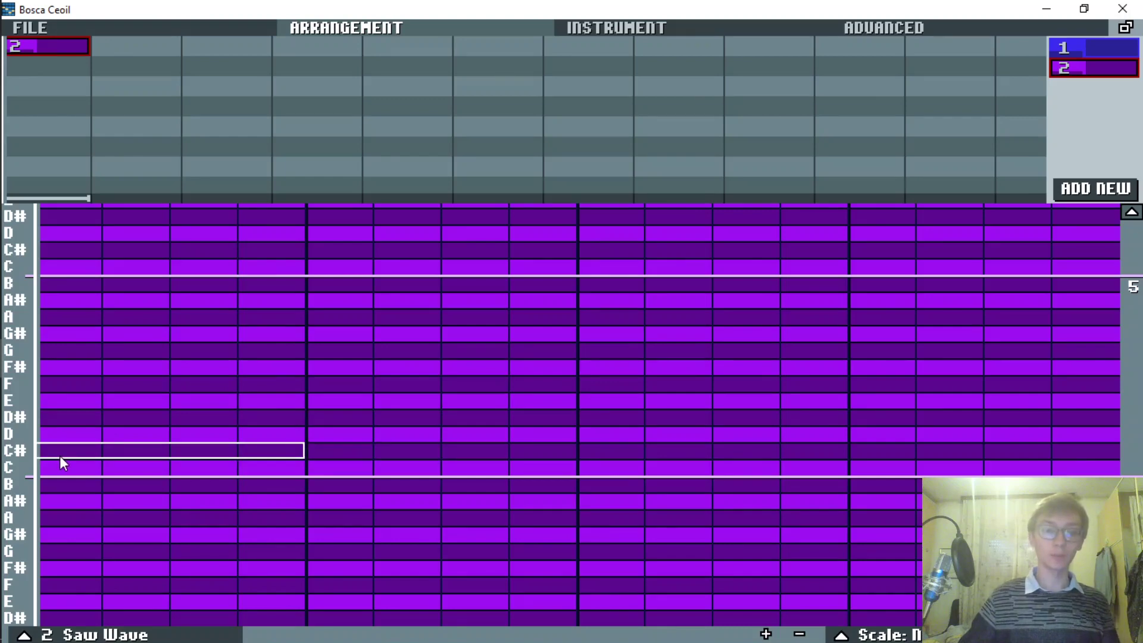
{"action": "left_click", "coordinate": [57, 455]}
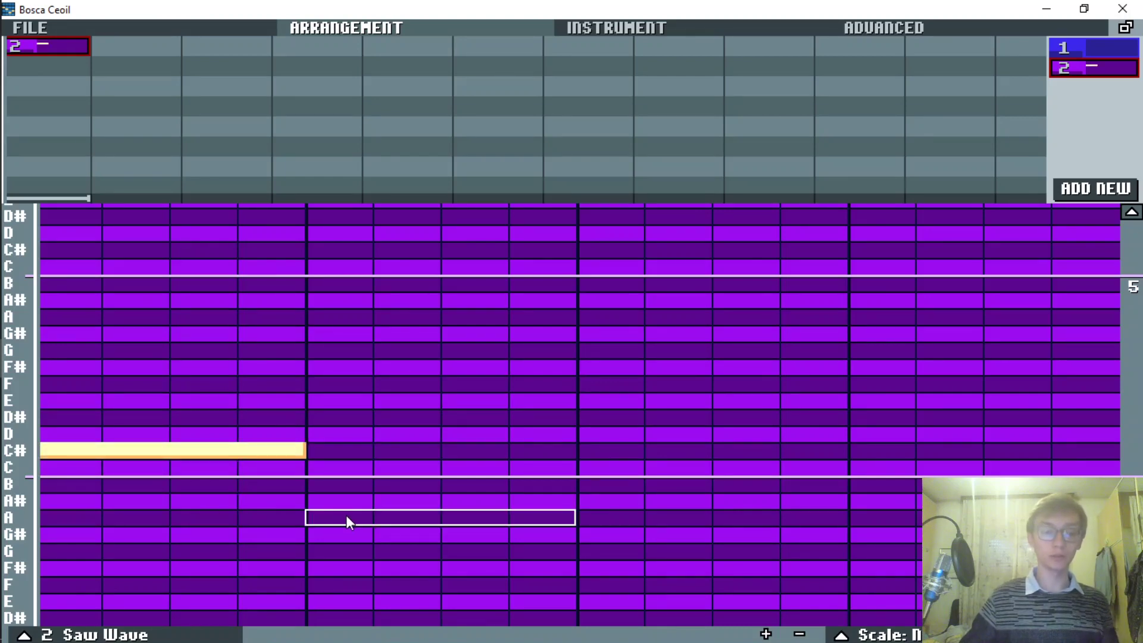
Step: Try out shorter and longer note lengths and remove the C# note from pattern 2
{"action": "scroll", "coordinate": [347, 520], "scroll_direction": "down", "scroll_amount": 3}
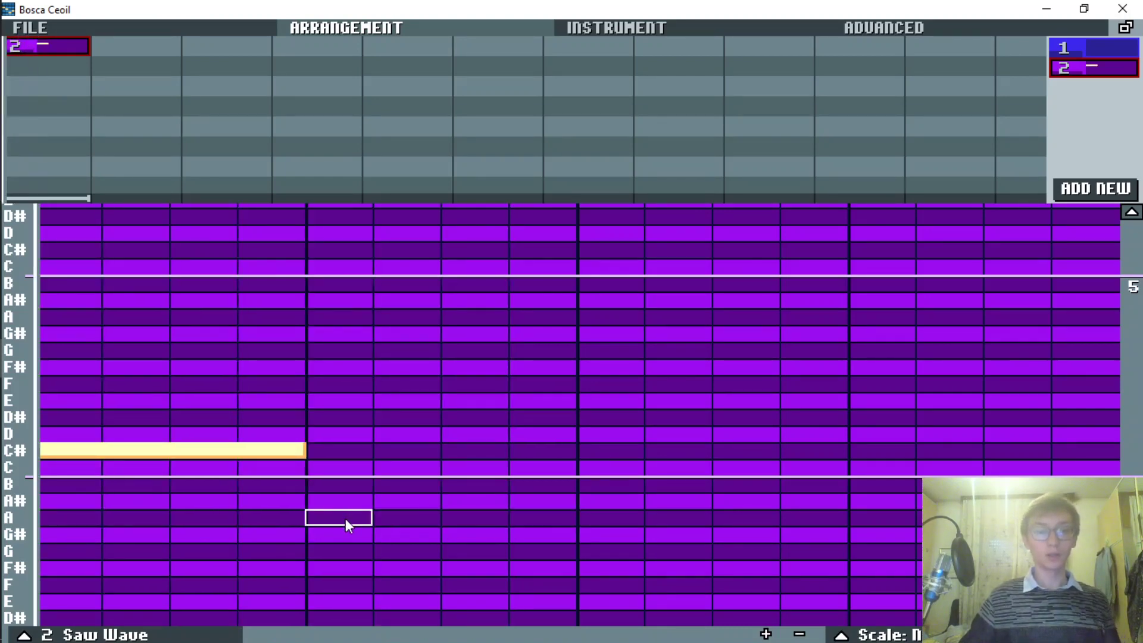
{"action": "scroll", "coordinate": [519, 298], "scroll_direction": "up", "scroll_amount": 4}
{"action": "scroll", "coordinate": [521, 298], "scroll_direction": "down", "scroll_amount": 4}
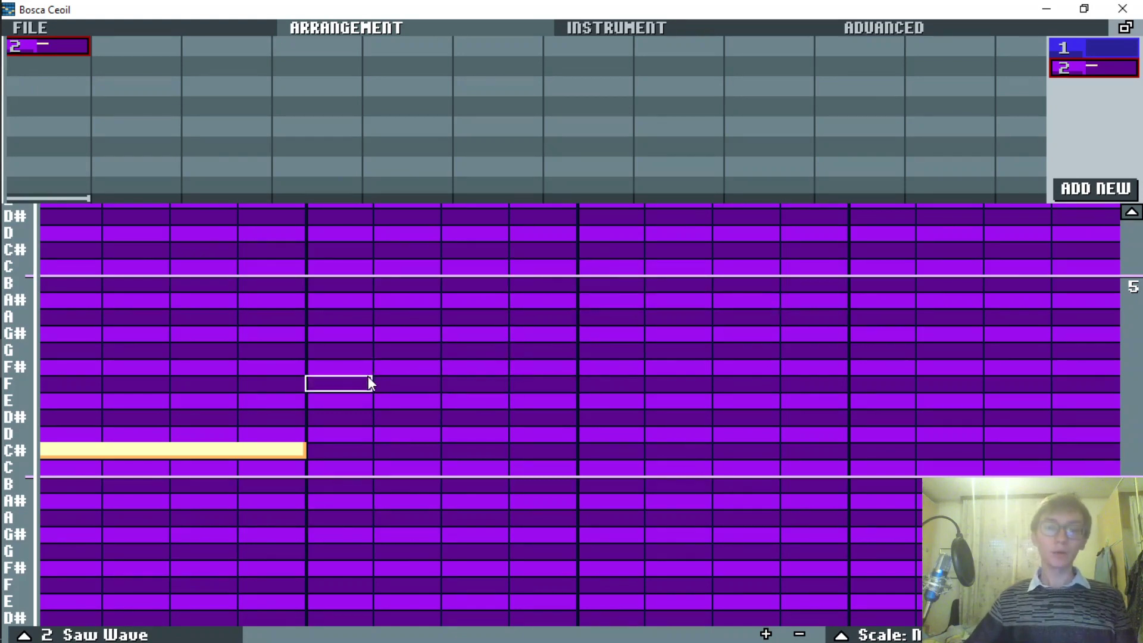
{"action": "right_click", "coordinate": [150, 452]}
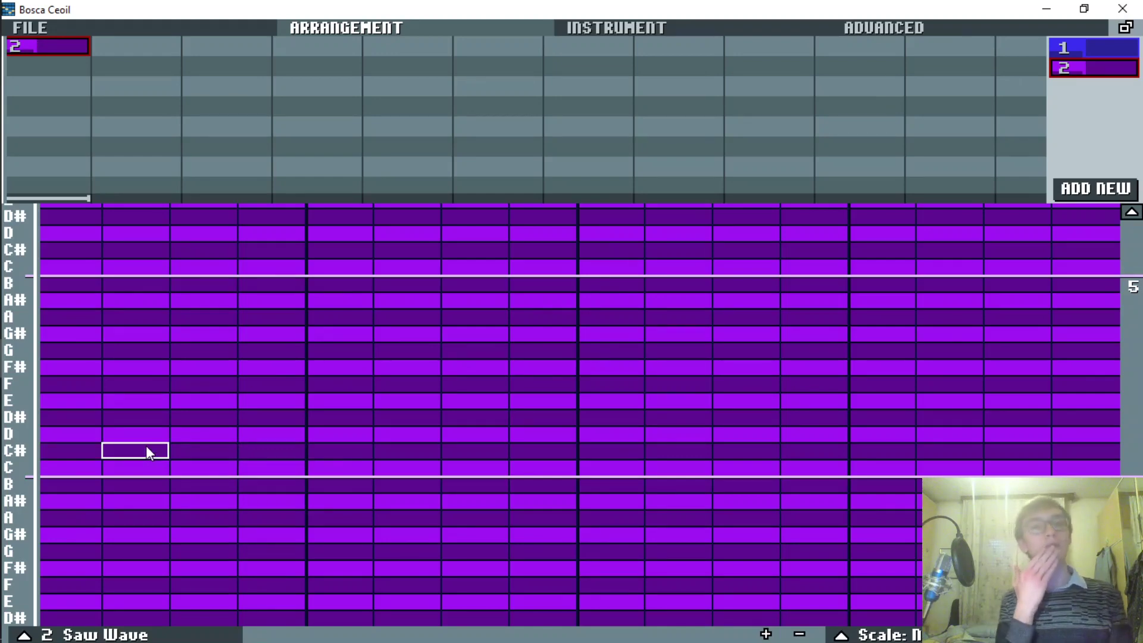
Step: Add a third instrument from the Drumkit category and choose Simple Drumkit
{"action": "left_click", "coordinate": [632, 24]}
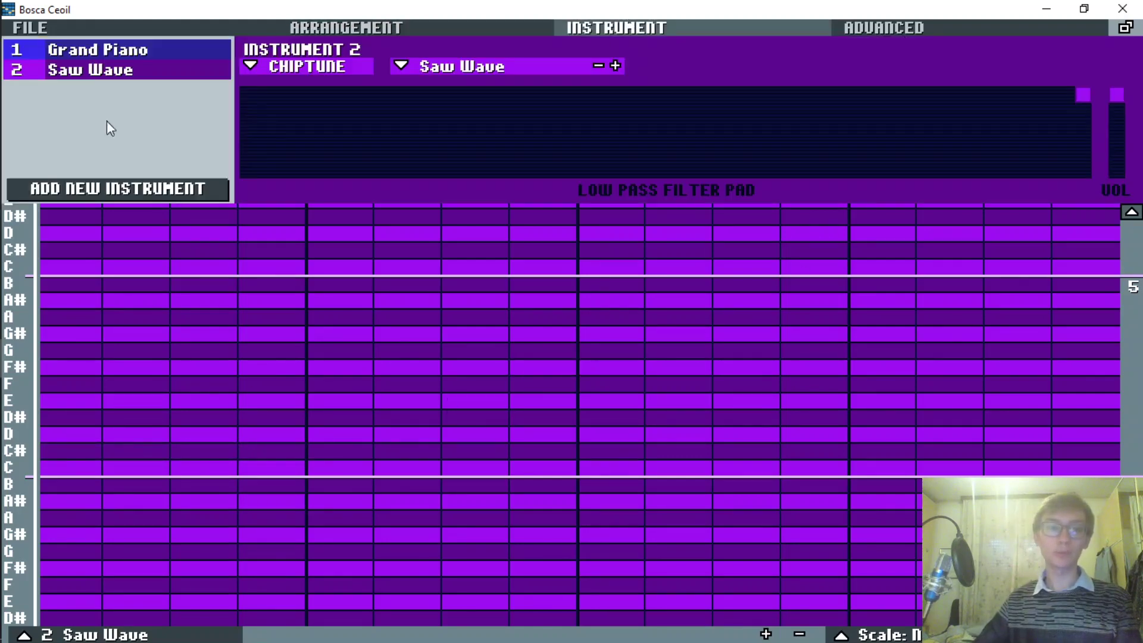
{"action": "left_click", "coordinate": [107, 198]}
{"action": "left_click", "coordinate": [306, 66]}
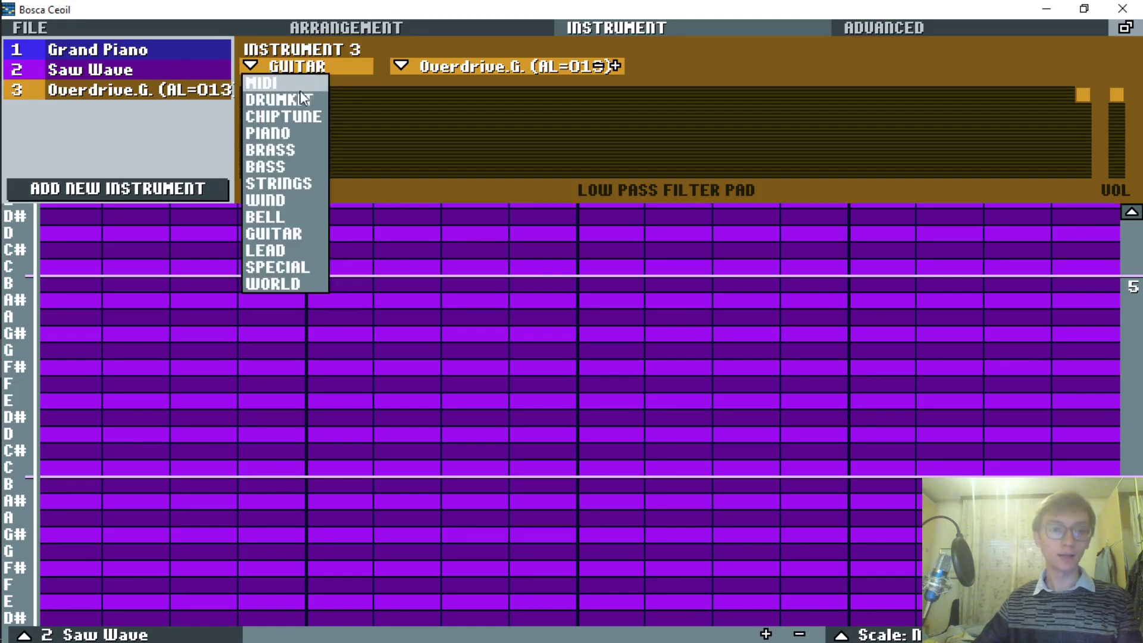
{"action": "left_click", "coordinate": [297, 104]}
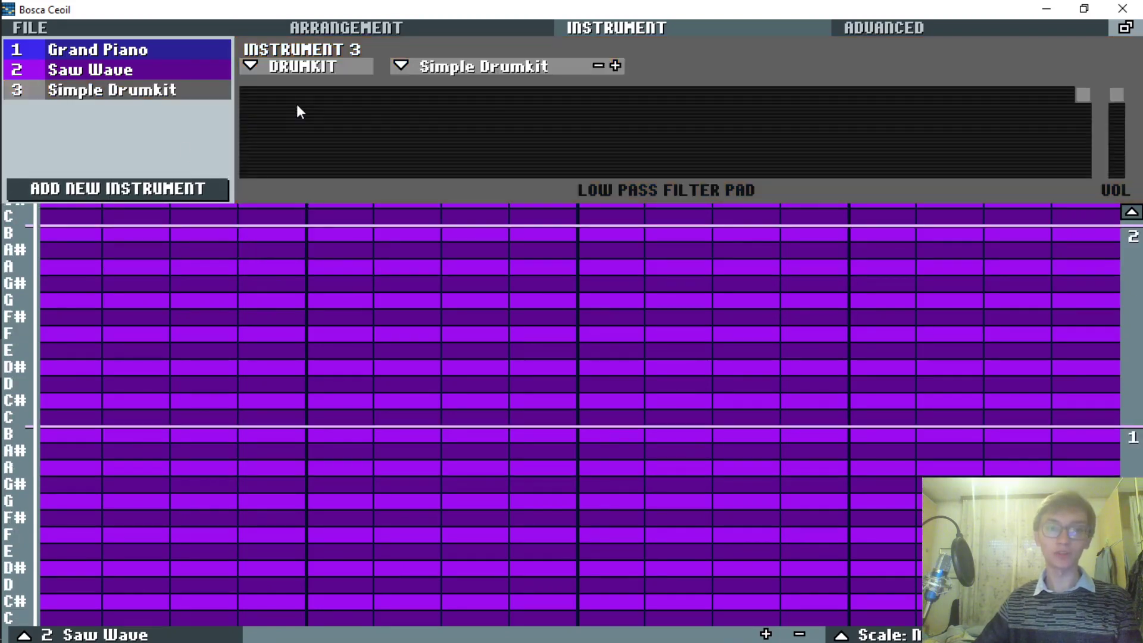
{"action": "left_click", "coordinate": [509, 66]}
{"action": "left_click", "coordinate": [455, 84]}
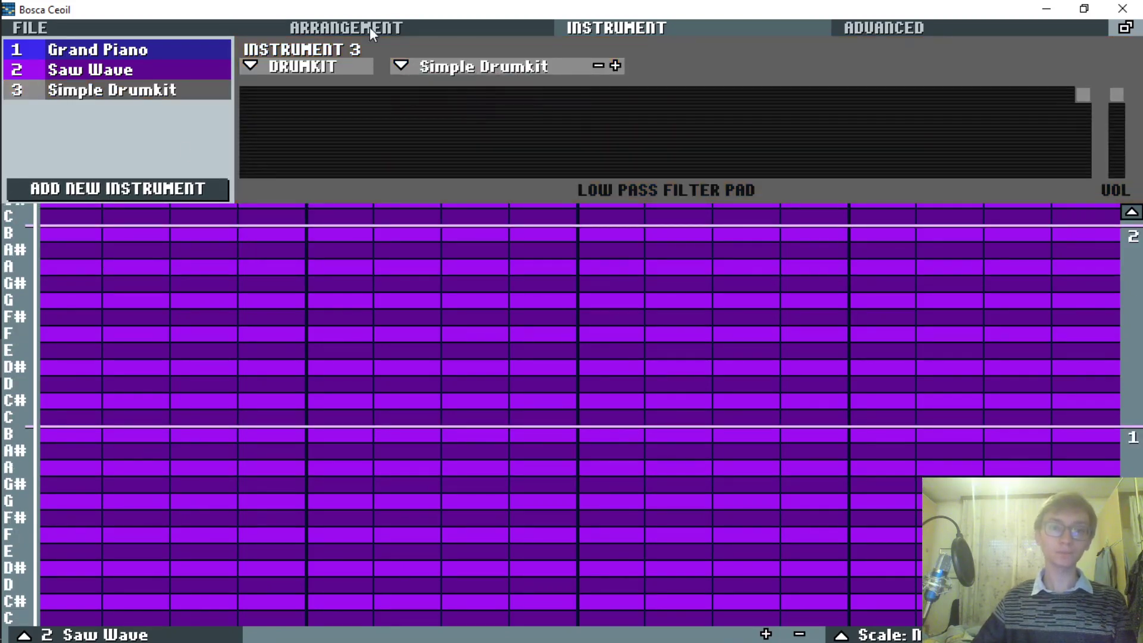
Step: Create a Simple Drumkit pattern and place it in the arrangement's first column, directly beneath pattern 2
{"action": "left_click", "coordinate": [369, 28]}
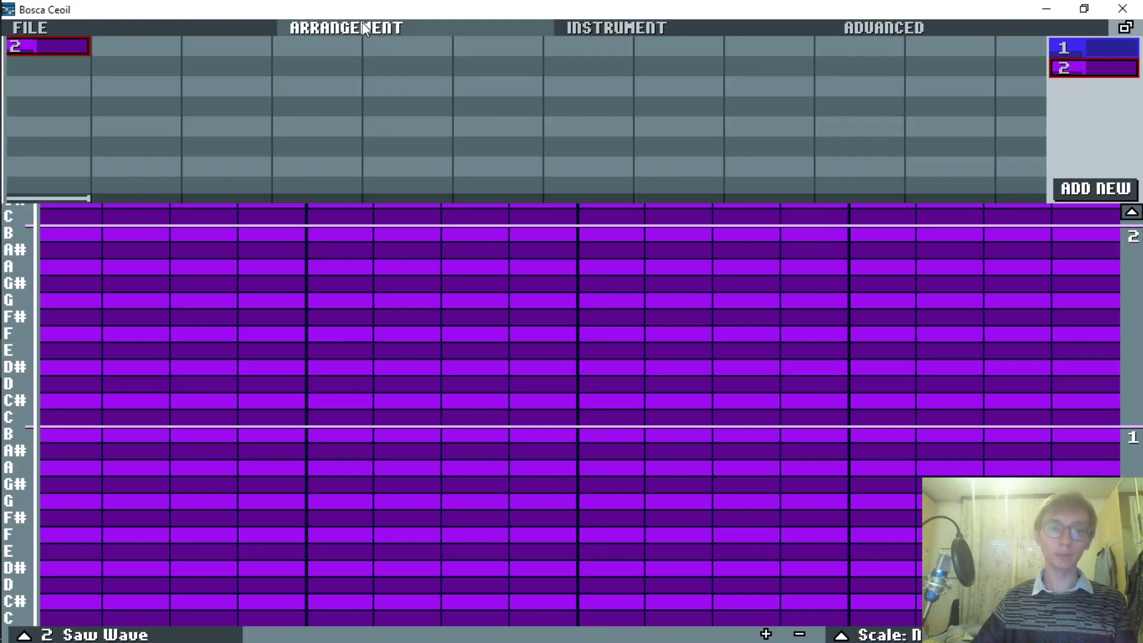
{"action": "left_click", "coordinate": [1104, 188]}
{"action": "left_click_drag", "start_coordinate": [1104, 90], "coordinate": [51, 70]}
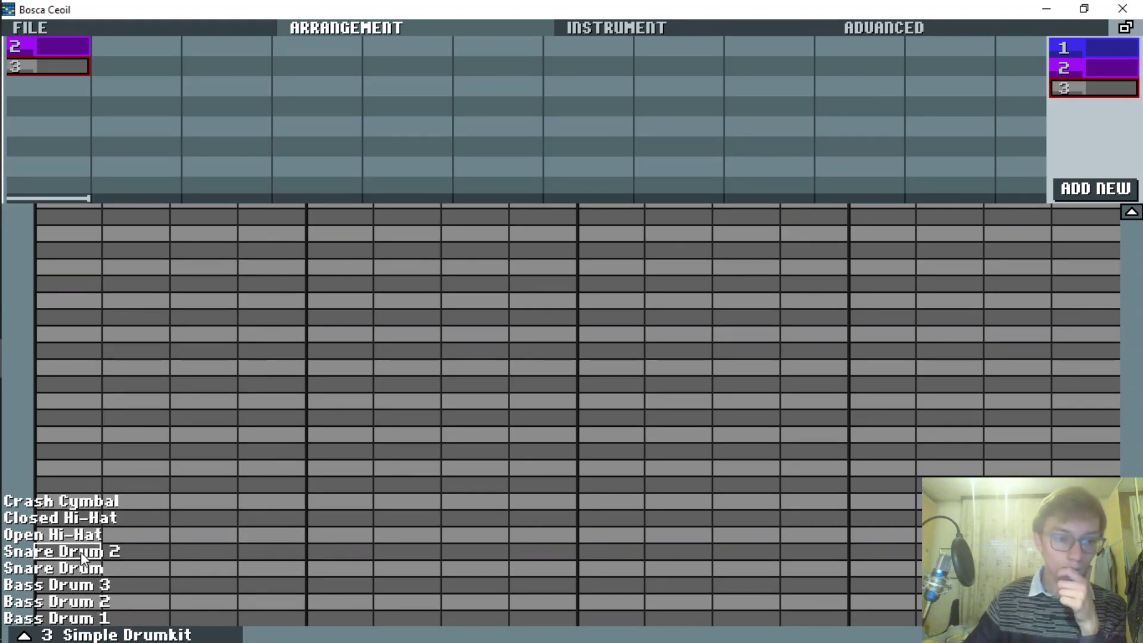
Step: Place Snare Drum hits on every other step from 1 to 13 and raise the system volume to 18
{"action": "left_click", "coordinate": [221, 566]}
{"action": "left_click", "coordinate": [360, 568]}
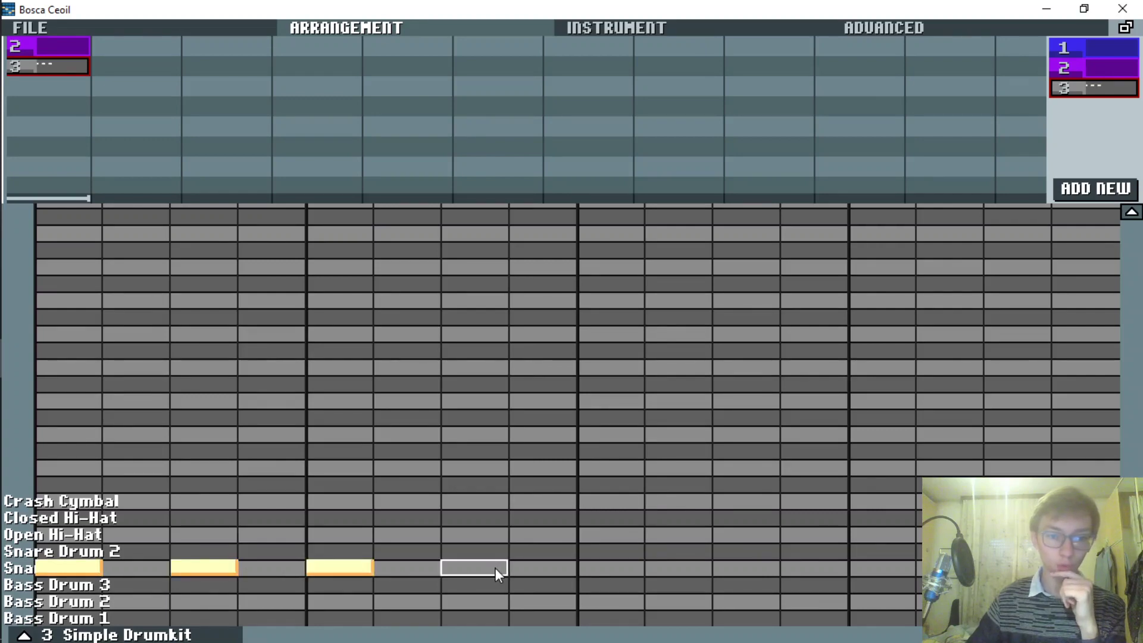
{"action": "left_click", "coordinate": [495, 567]}
{"action": "left_click", "coordinate": [636, 571]}
{"action": "left_click", "coordinate": [750, 569]}
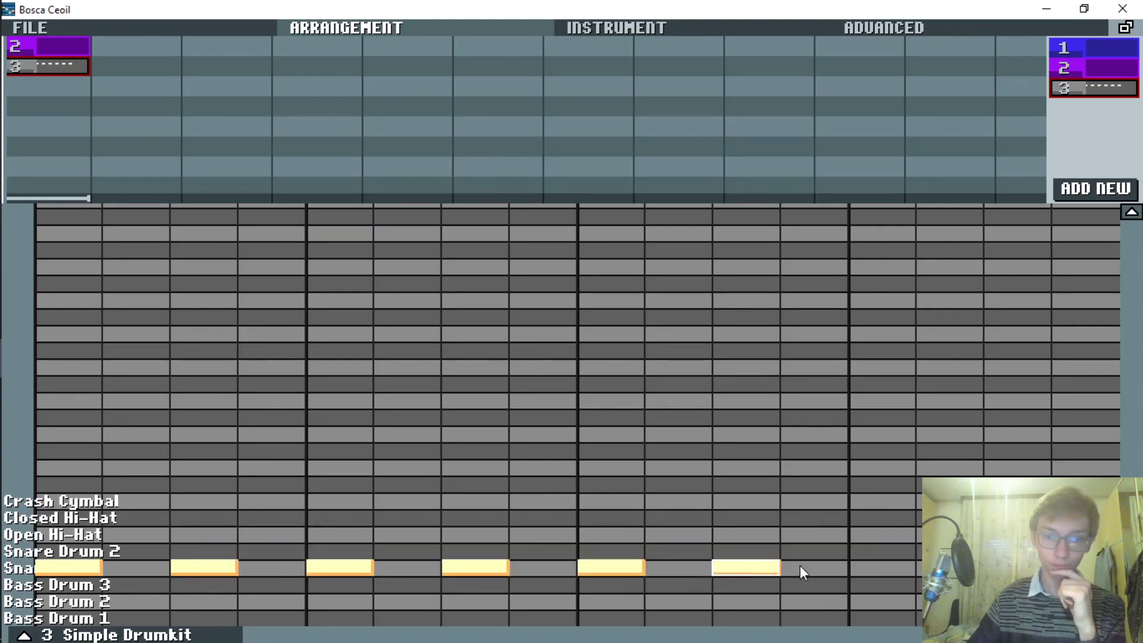
{"action": "left_click", "coordinate": [908, 570]}
{"action": "scroll", "coordinate": [65, 66], "scroll_direction": "up", "scroll_amount": 1}
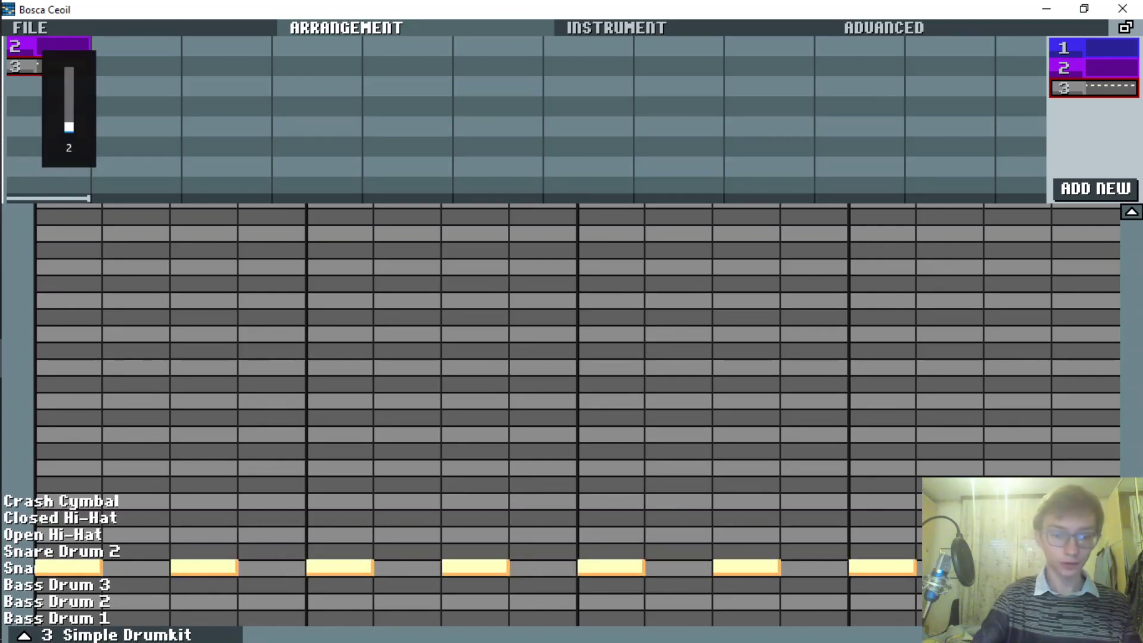
{"action": "scroll", "coordinate": [66, 66], "scroll_direction": "up", "scroll_amount": 14}
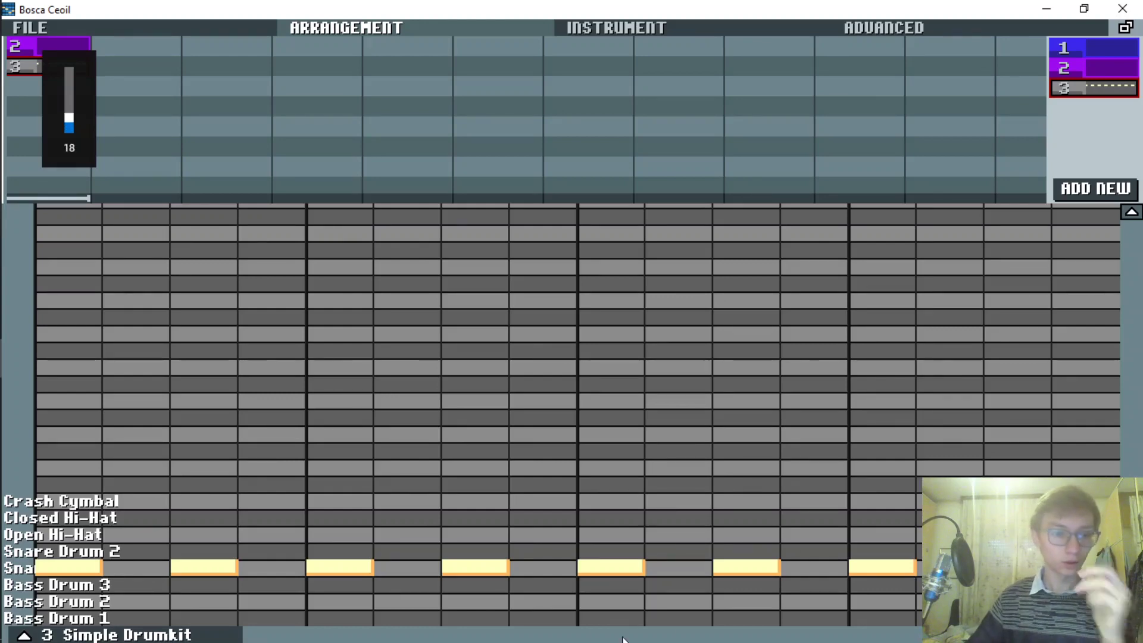
Step: Add Crash Cymbal hits on steps 3, 7 and 11 of the drumkit pattern and play the song
{"action": "left_click", "coordinate": [213, 498]}
{"action": "left_click", "coordinate": [484, 503]}
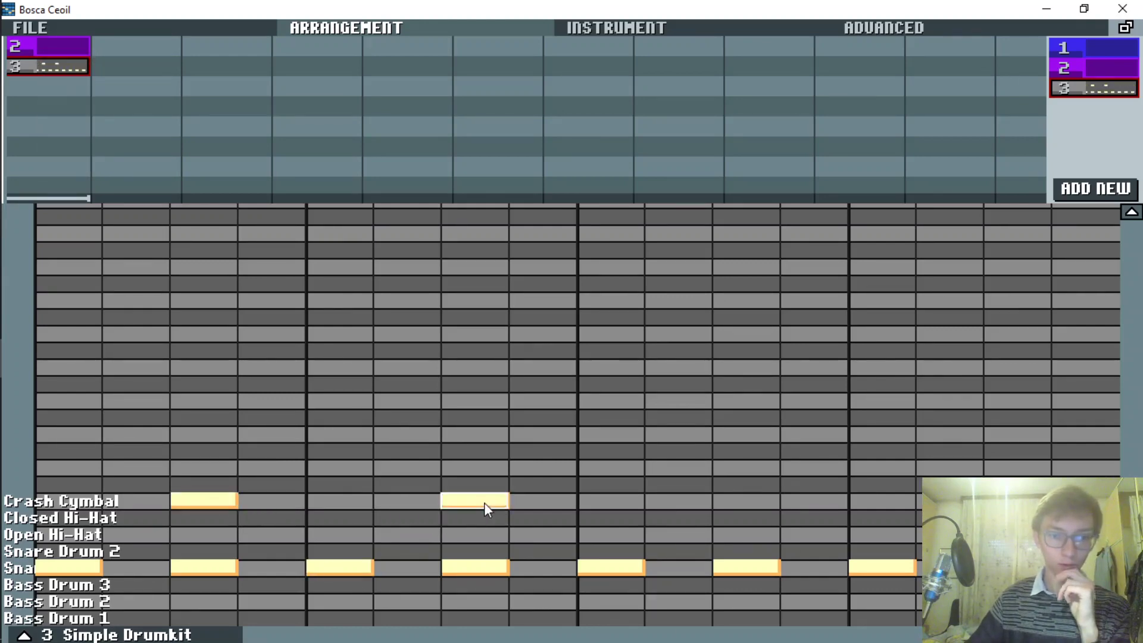
{"action": "left_click", "coordinate": [747, 502]}
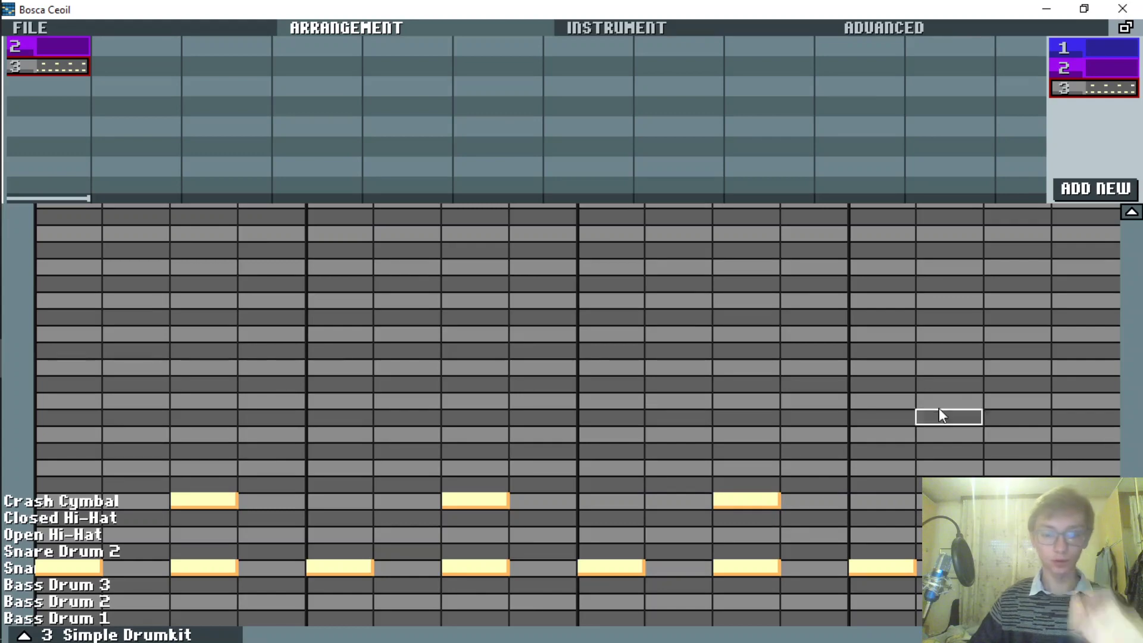
{"action": "key", "text": "space"}
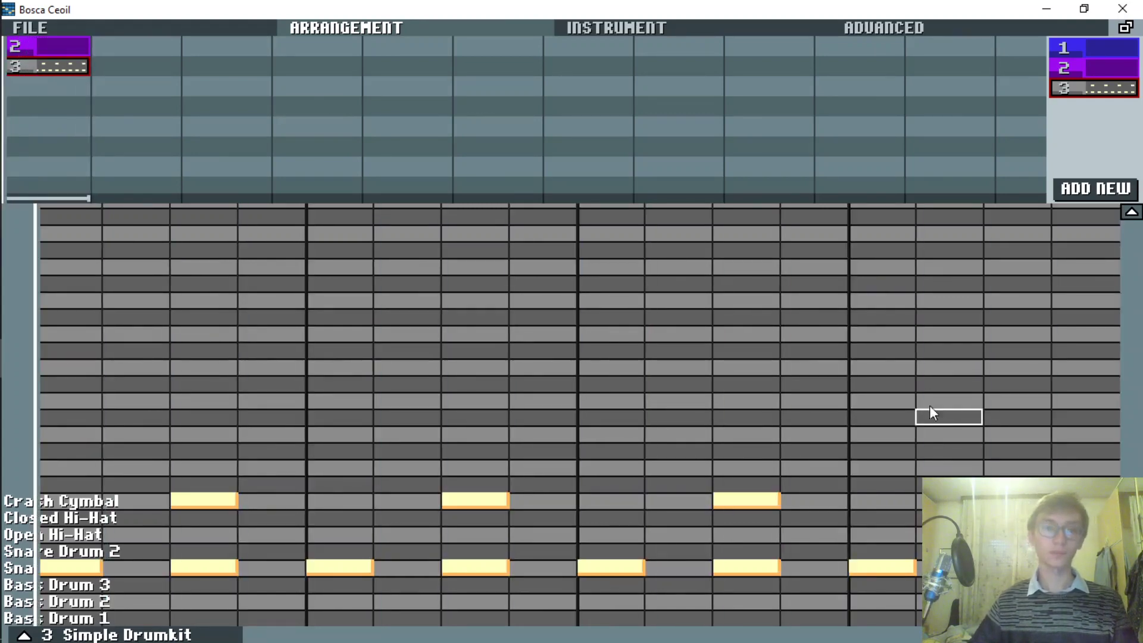
Step: Open pattern 2 and examine the Saw Wave instrument settings and the octaves available in its note grid
{"action": "left_click", "coordinate": [57, 45]}
{"action": "left_click", "coordinate": [602, 27]}
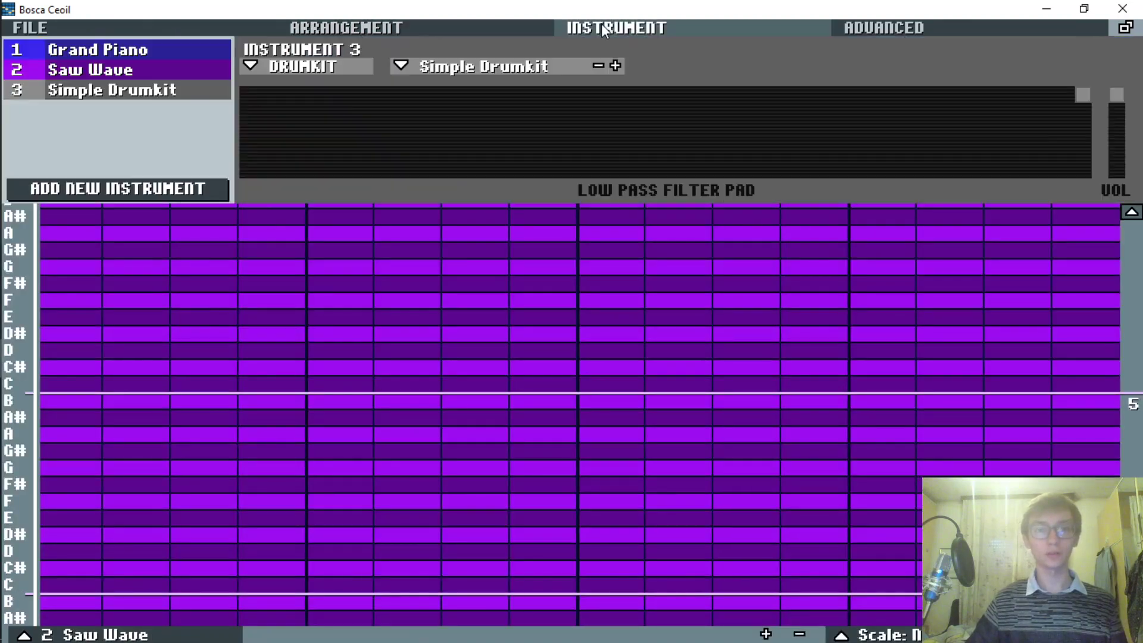
{"action": "left_click", "coordinate": [119, 76]}
{"action": "left_click", "coordinate": [344, 27]}
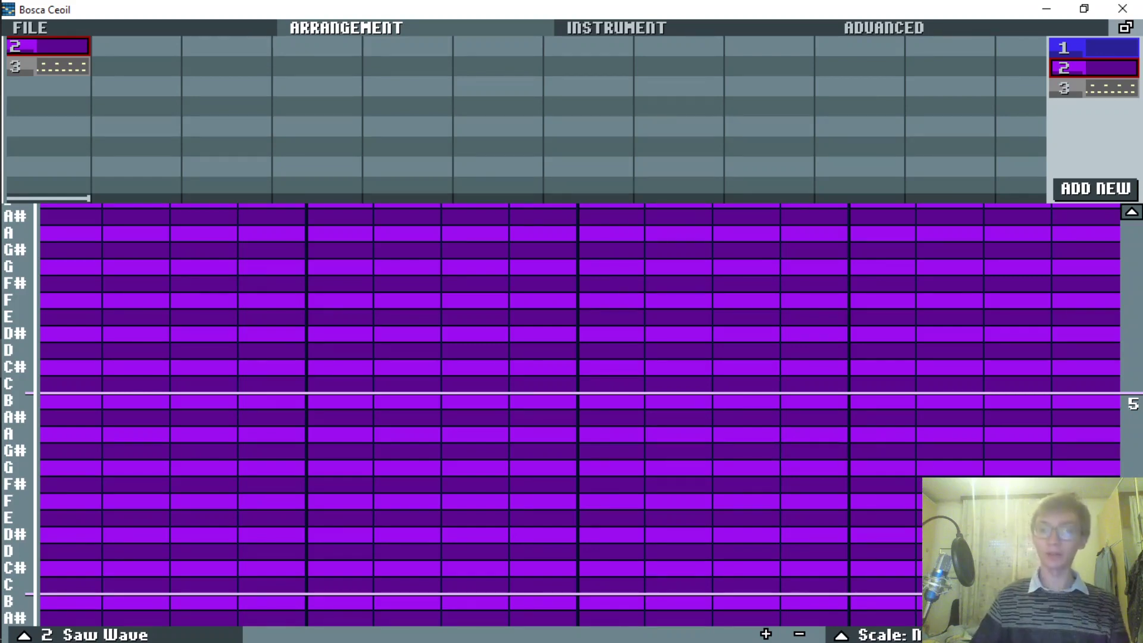
{"action": "left_click", "coordinate": [1131, 214]}
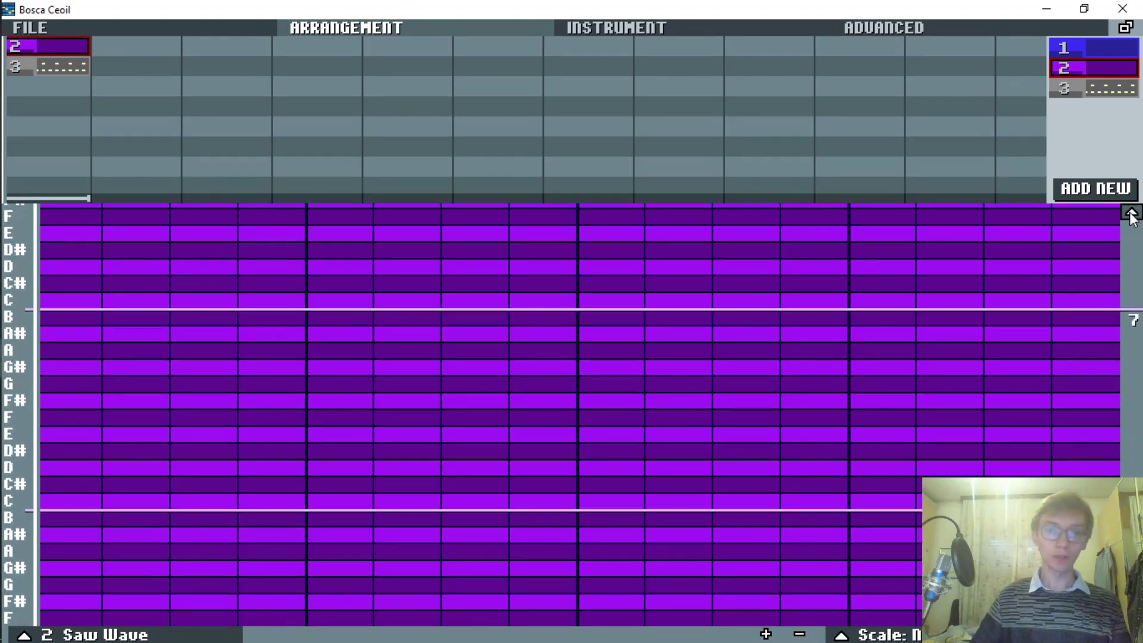
{"action": "scroll", "coordinate": [578, 417], "scroll_direction": "down", "scroll_amount": 2}
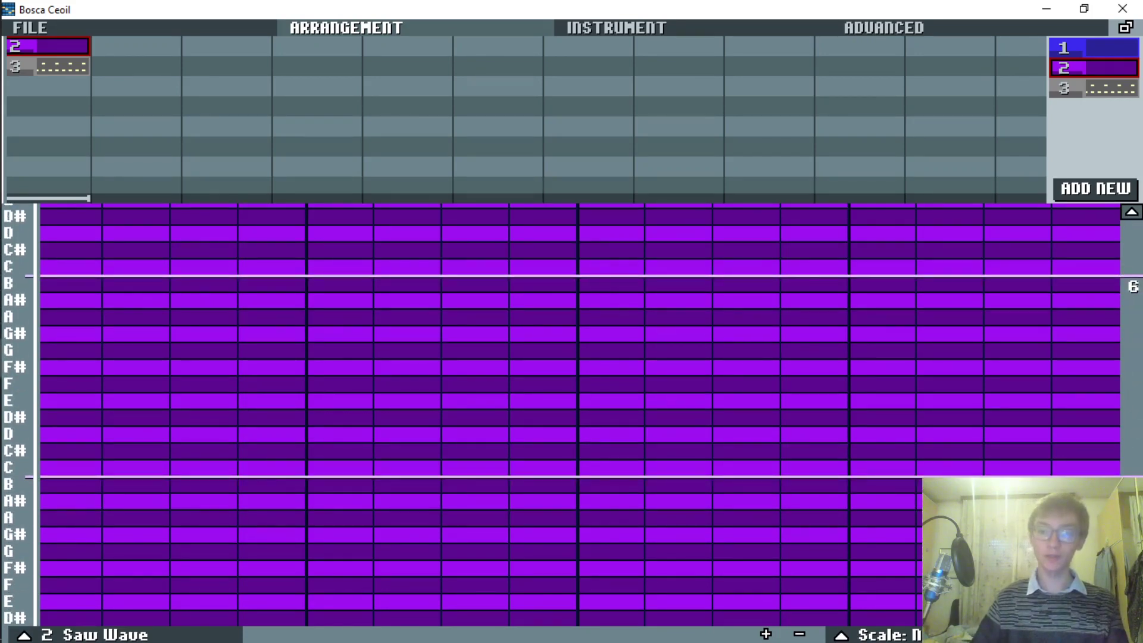
{"action": "scroll", "coordinate": [577, 417], "scroll_direction": "down", "scroll_amount": 2}
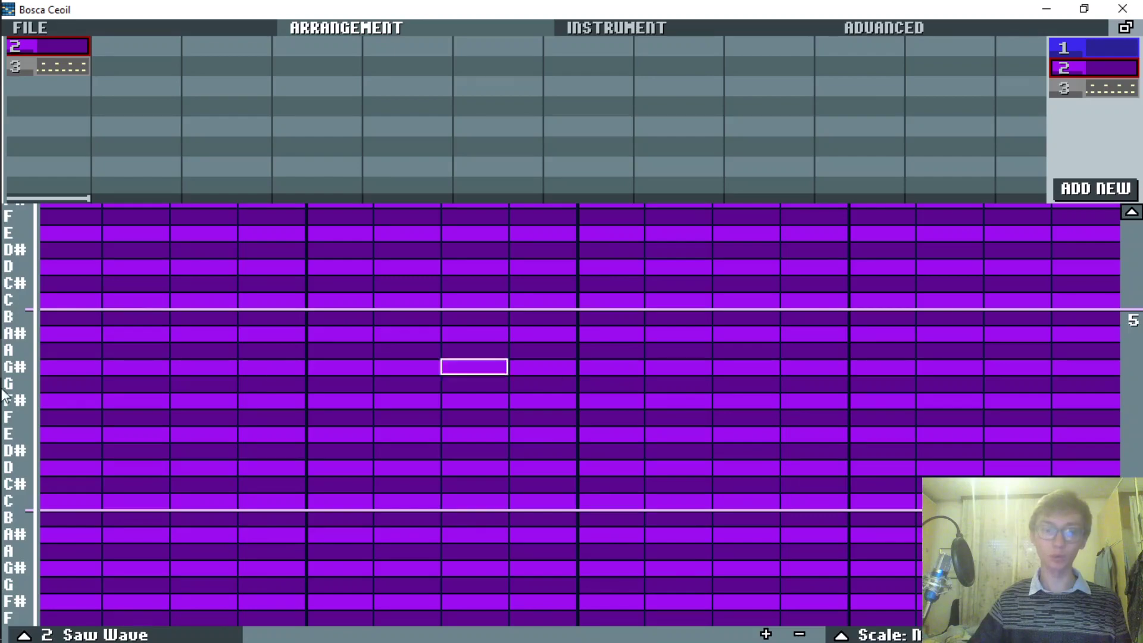
Step: Switch to OBS Studio
{"action": "mouse_move", "coordinate": [3, 412]}
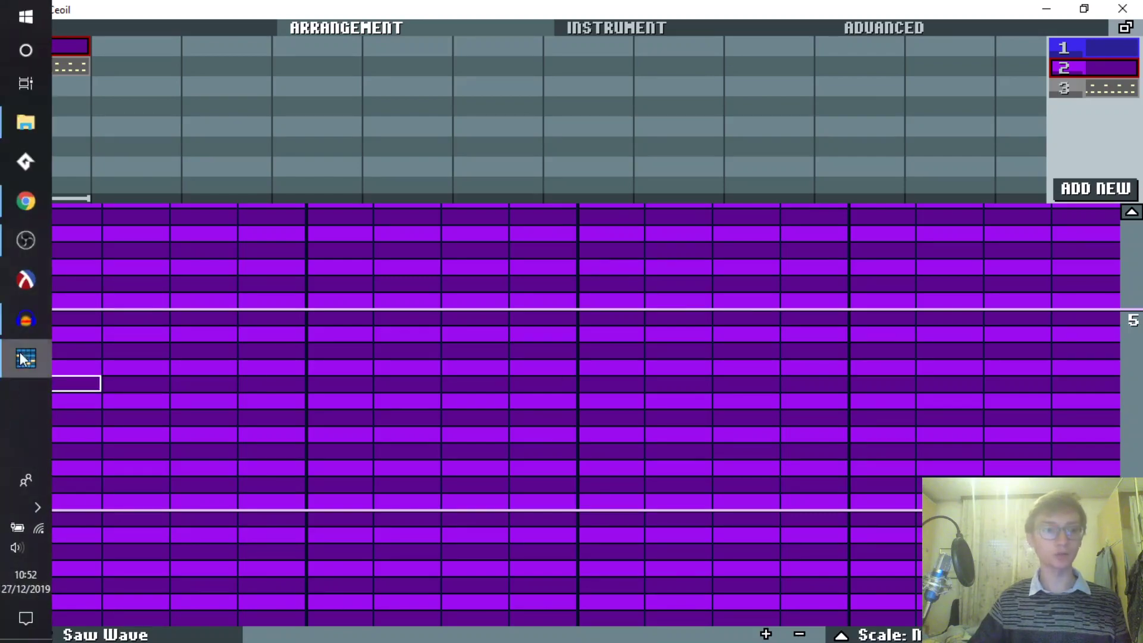
{"action": "left_click", "coordinate": [24, 240]}
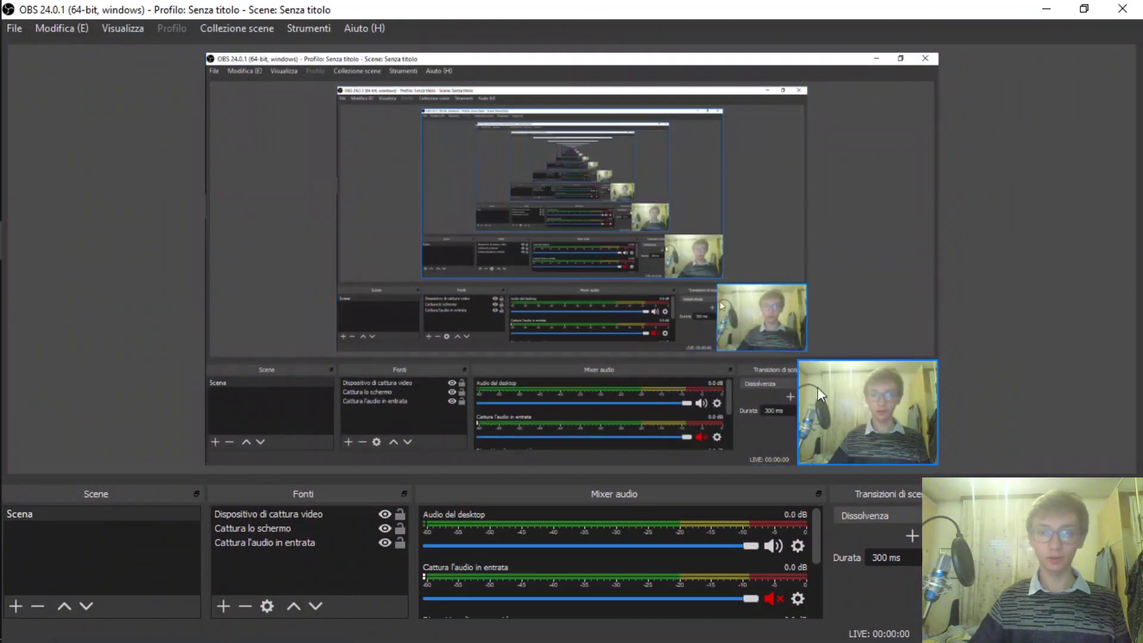
Step: Move the webcam overlay to the lower-left corner of the OBS scene and switch to Bosca Ceoil
{"action": "left_click_drag", "start_coordinate": [817, 387], "coordinate": [235, 387]}
{"action": "mouse_move", "coordinate": [3, 328]}
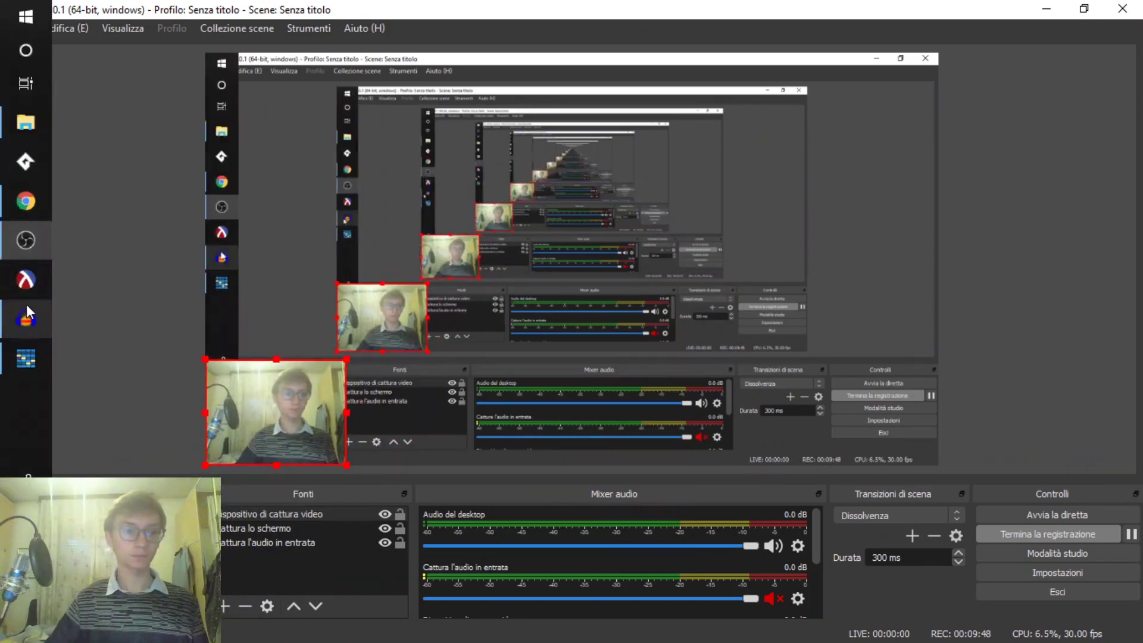
{"action": "left_click", "coordinate": [31, 361]}
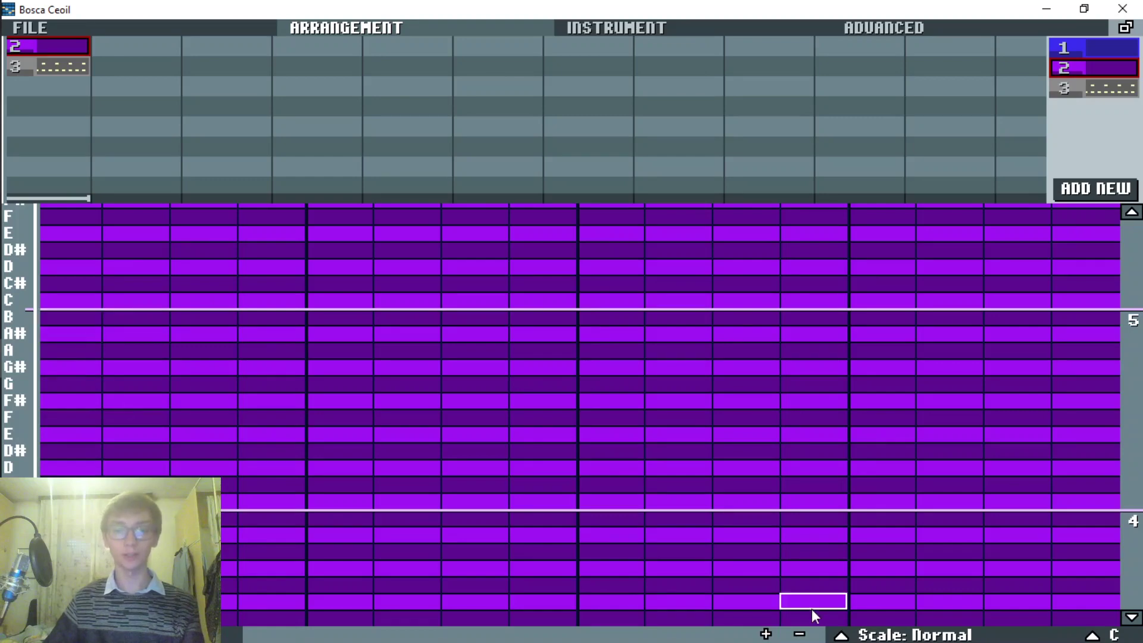
Step: Set the scale of pattern 2 to Major
{"action": "left_click", "coordinate": [911, 634]}
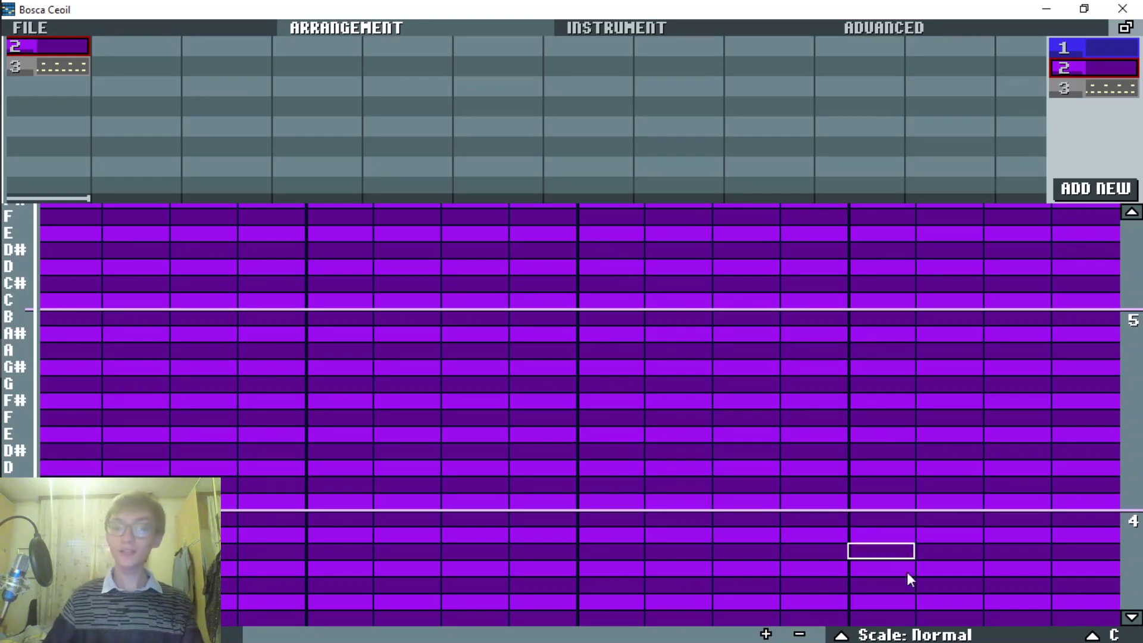
{"action": "left_click", "coordinate": [920, 636]}
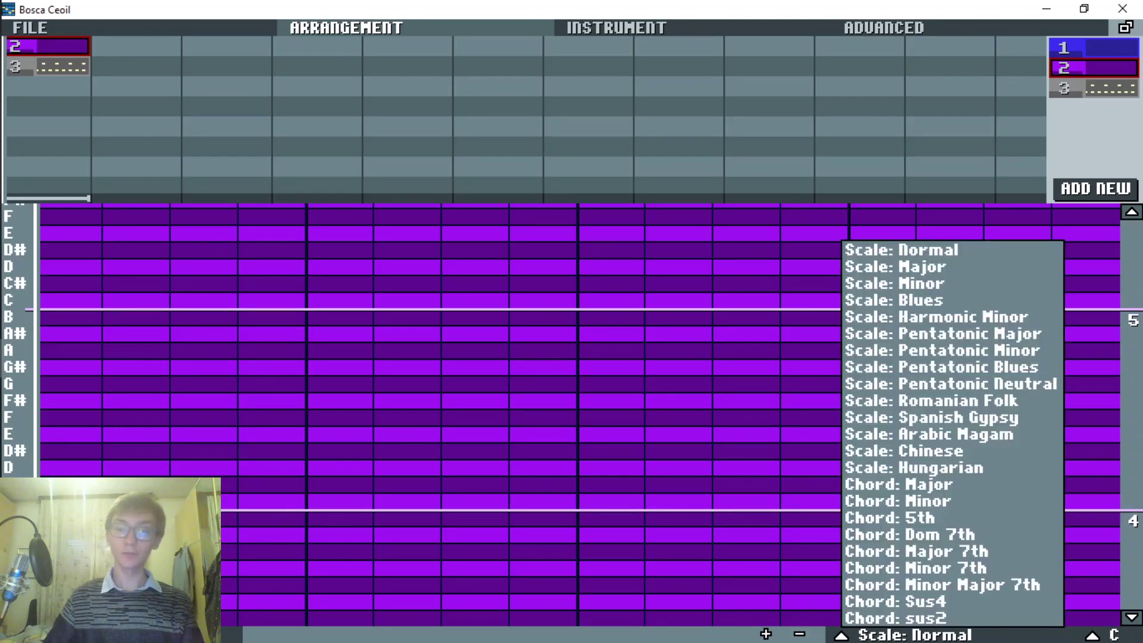
{"action": "left_click", "coordinate": [934, 269]}
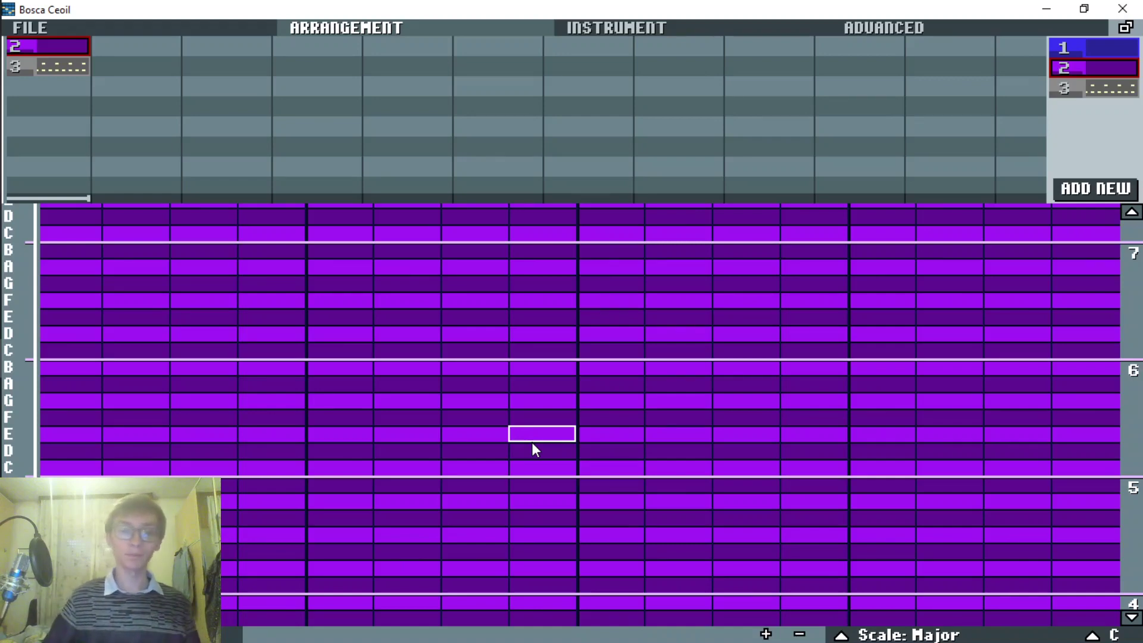
Step: Place two-step notes C, G and C in octave 6 of pattern 2, starting on steps 1, 3 and 5
{"action": "scroll", "coordinate": [78, 469], "scroll_direction": "up", "scroll_amount": 1}
{"action": "left_click", "coordinate": [78, 469]}
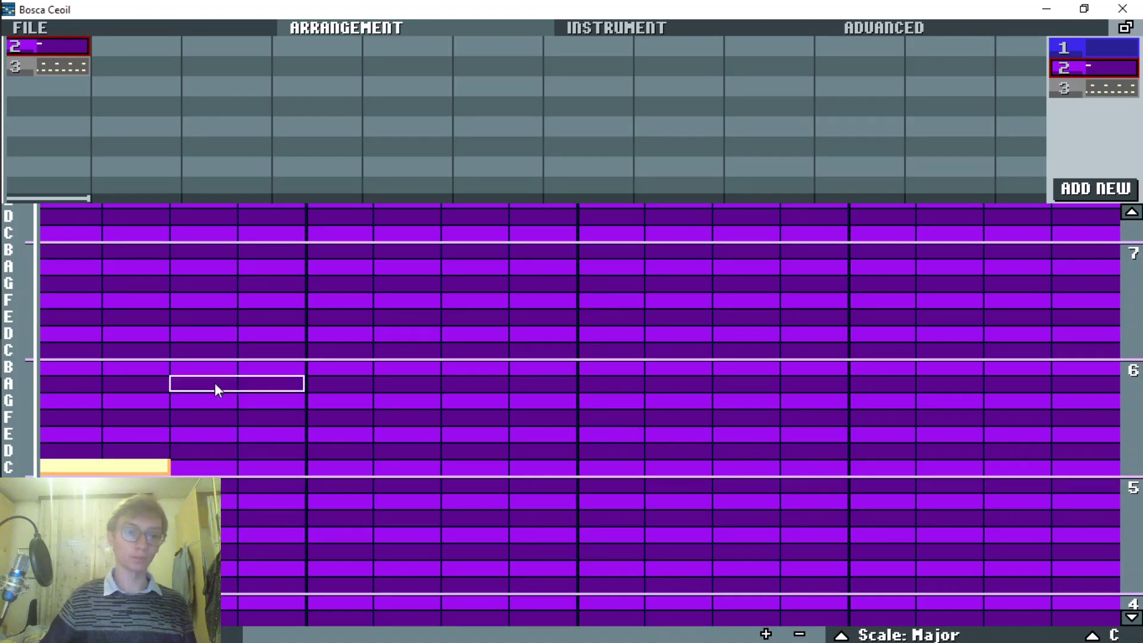
{"action": "left_click", "coordinate": [212, 405]}
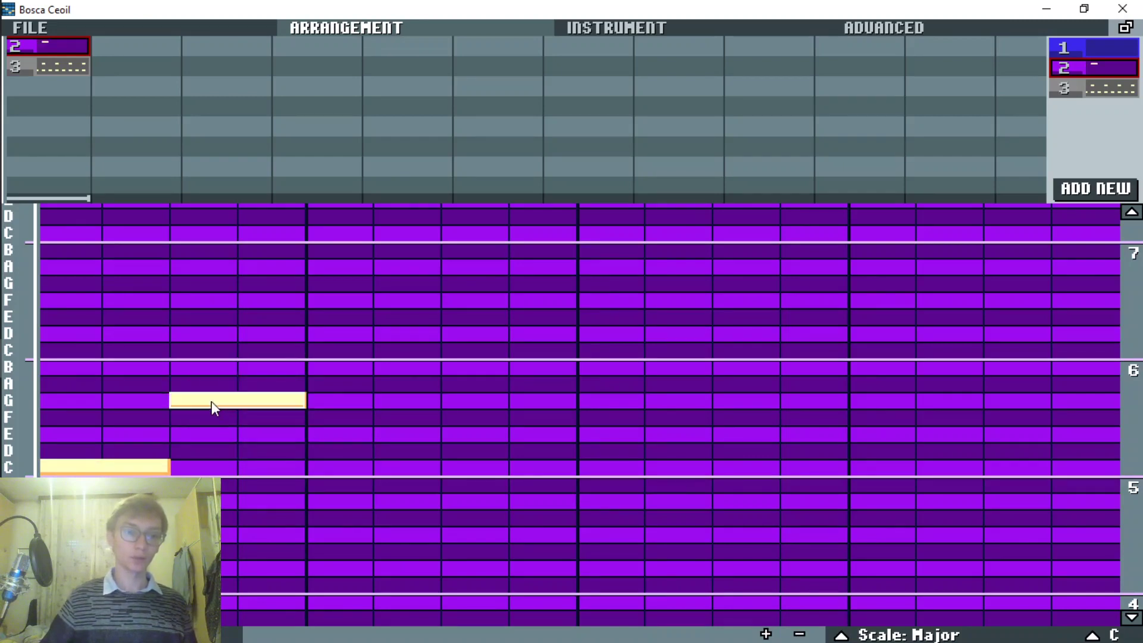
{"action": "left_click", "coordinate": [349, 471]}
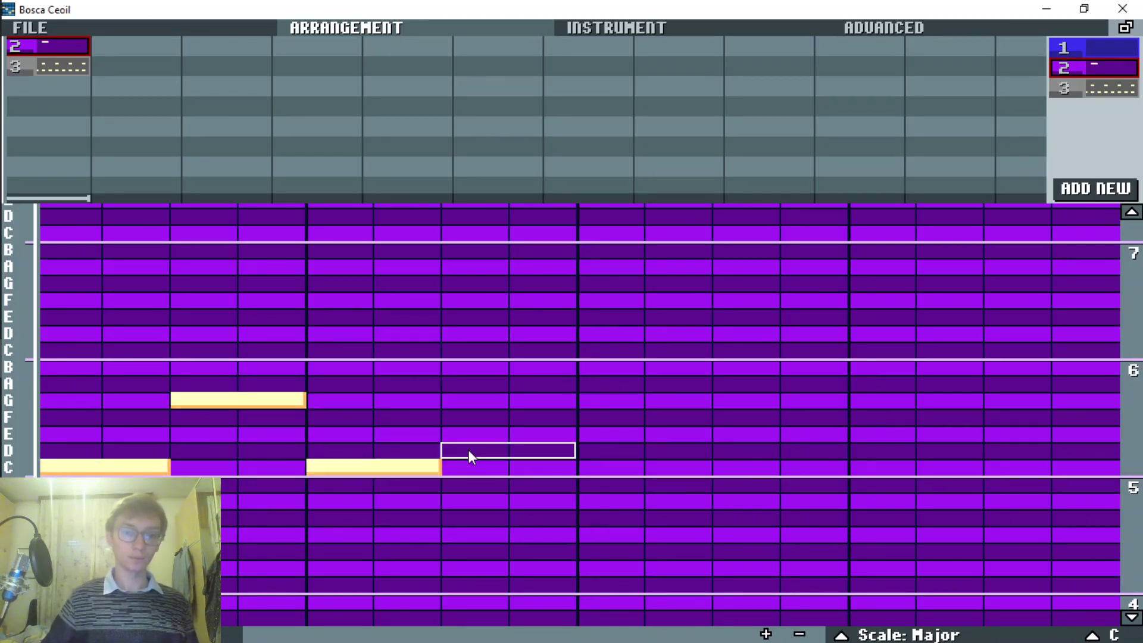
Step: Place one-step notes in octave 6: E on steps 7, 8 and 9, and F on step 10
{"action": "scroll", "coordinate": [476, 431], "scroll_direction": "down", "scroll_amount": 1}
{"action": "left_click", "coordinate": [476, 434]}
{"action": "left_click", "coordinate": [526, 435]}
{"action": "left_click", "coordinate": [623, 434]}
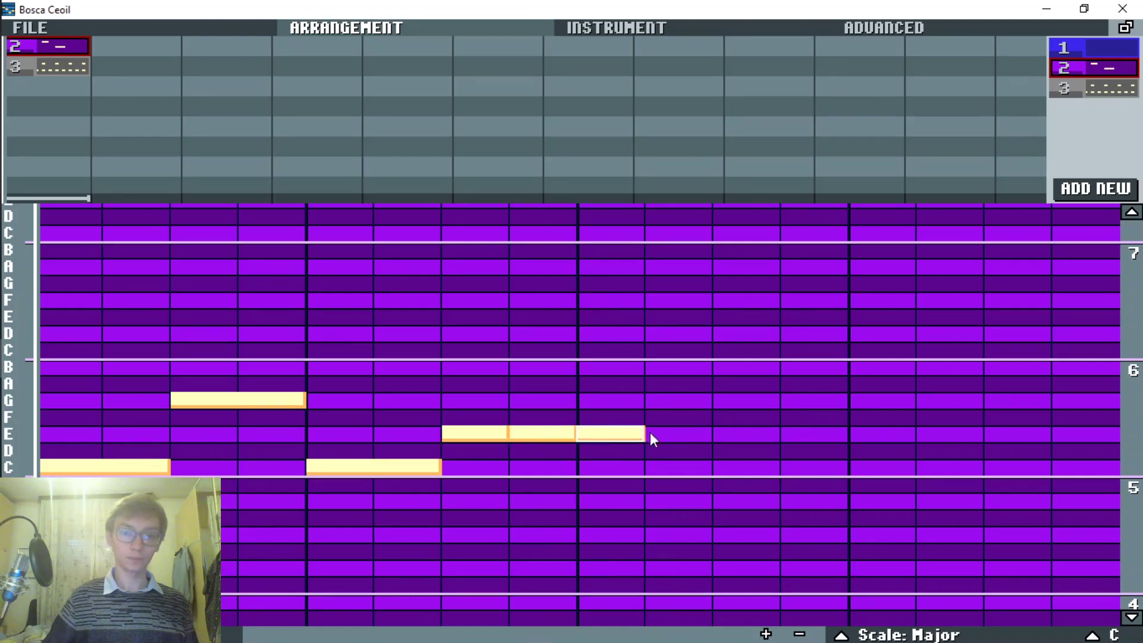
{"action": "left_click", "coordinate": [682, 420]}
Step: Add a two-step C on step 11 and a four-step B on step 13 in octave 6, and play the song
{"action": "scroll", "coordinate": [754, 469], "scroll_direction": "up", "scroll_amount": 1}
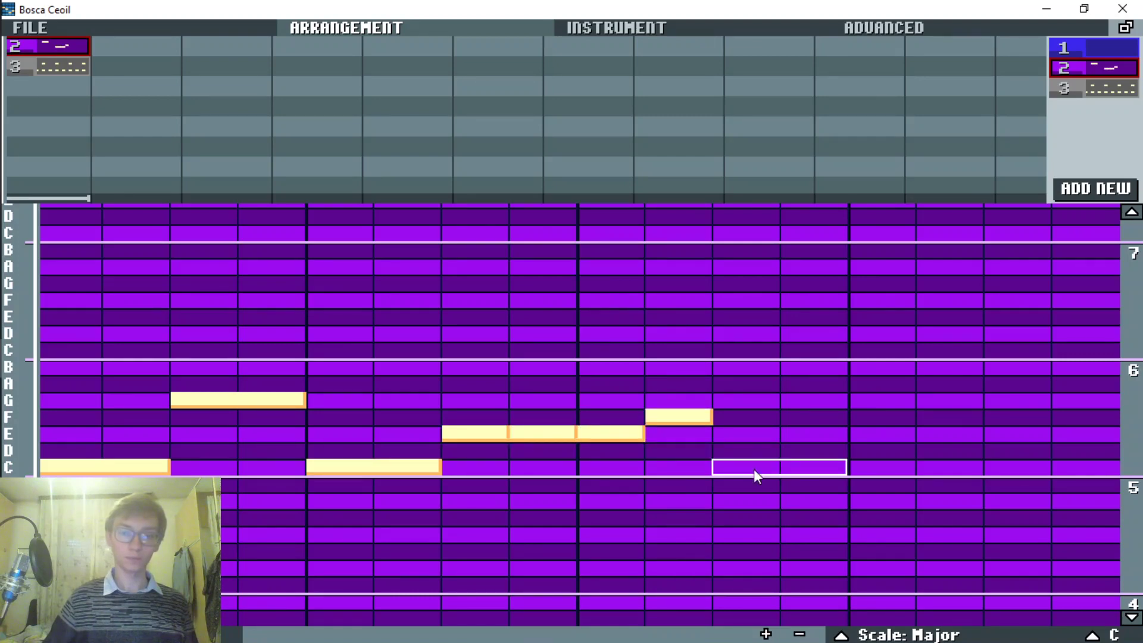
{"action": "left_click", "coordinate": [754, 469]}
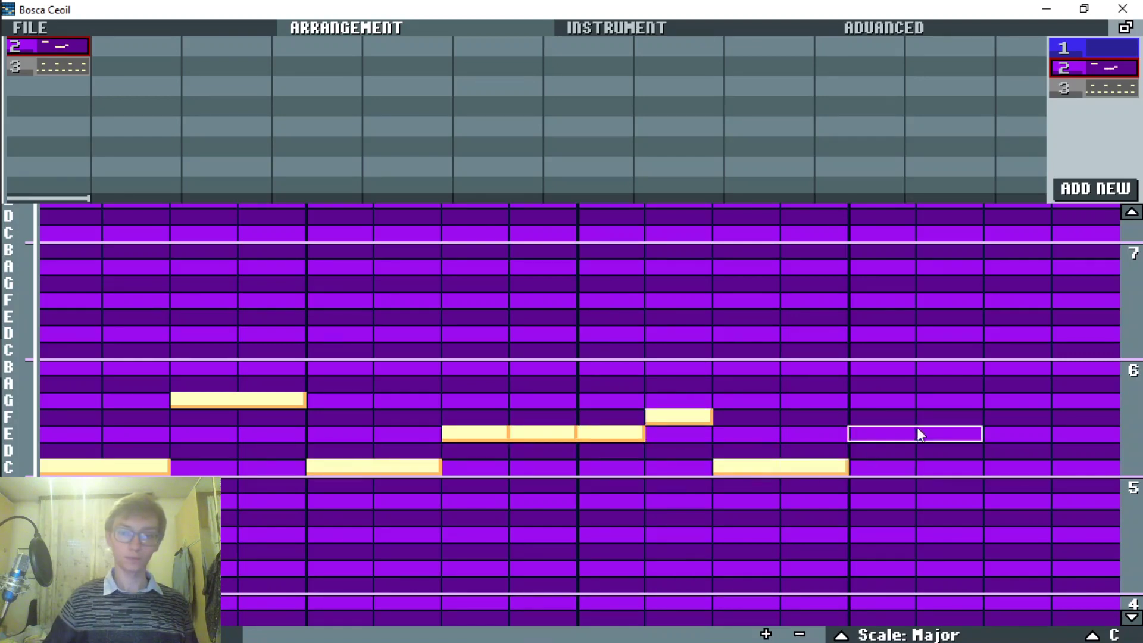
{"action": "scroll", "coordinate": [896, 371], "scroll_direction": "up", "scroll_amount": 2}
{"action": "left_click", "coordinate": [896, 371]}
{"action": "scroll", "coordinate": [798, 323], "scroll_direction": "down", "scroll_amount": 3}
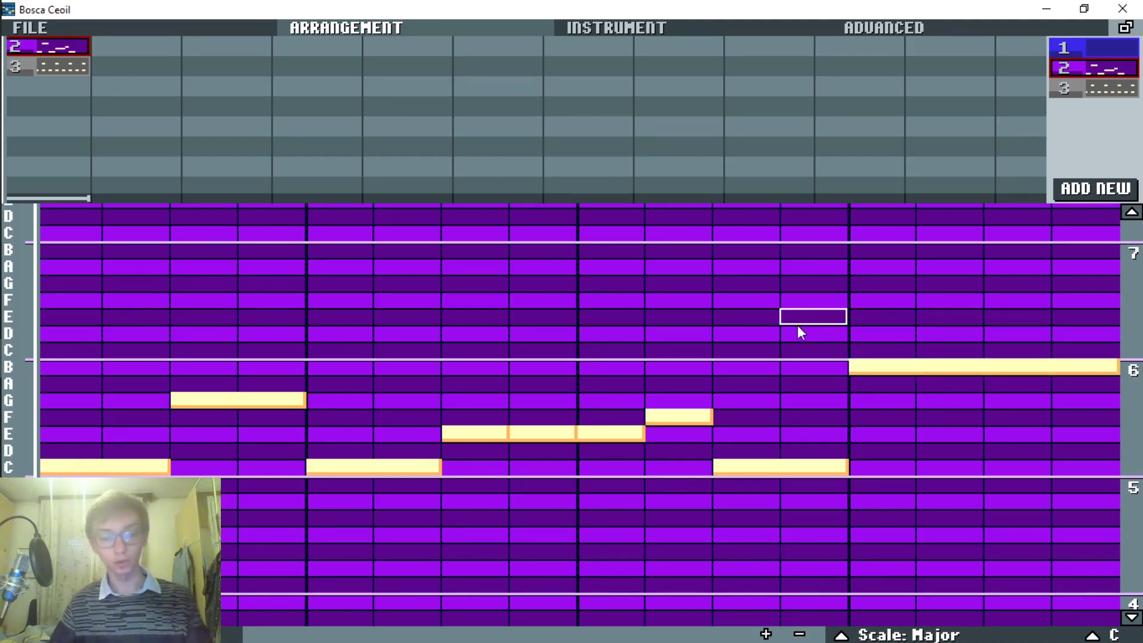
{"action": "key", "text": "space"}
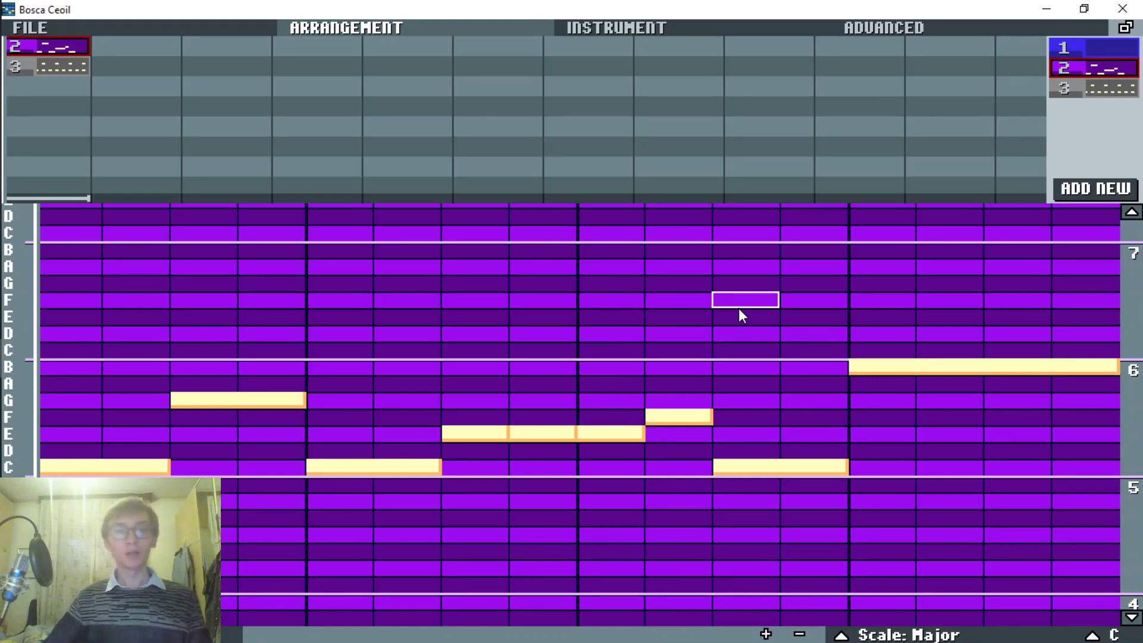
Step: Try the Saw Wave volume control and move its low pass filter point to near the middle of the pad
{"action": "left_click", "coordinate": [623, 30]}
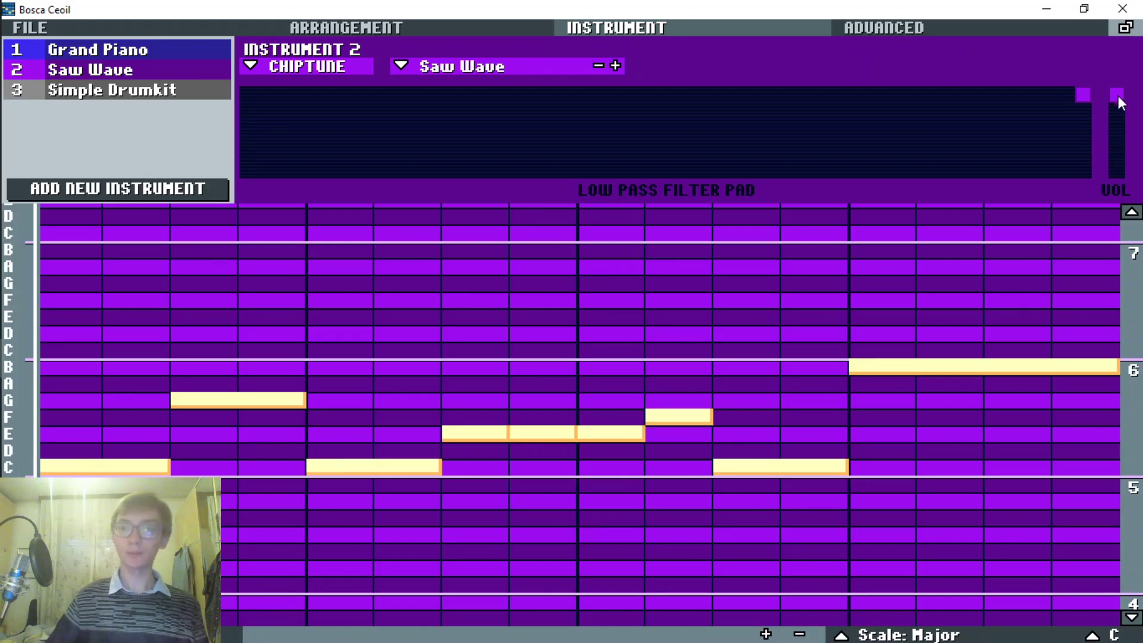
{"action": "left_click_drag", "start_coordinate": [1122, 127], "coordinate": [1068, 109]}
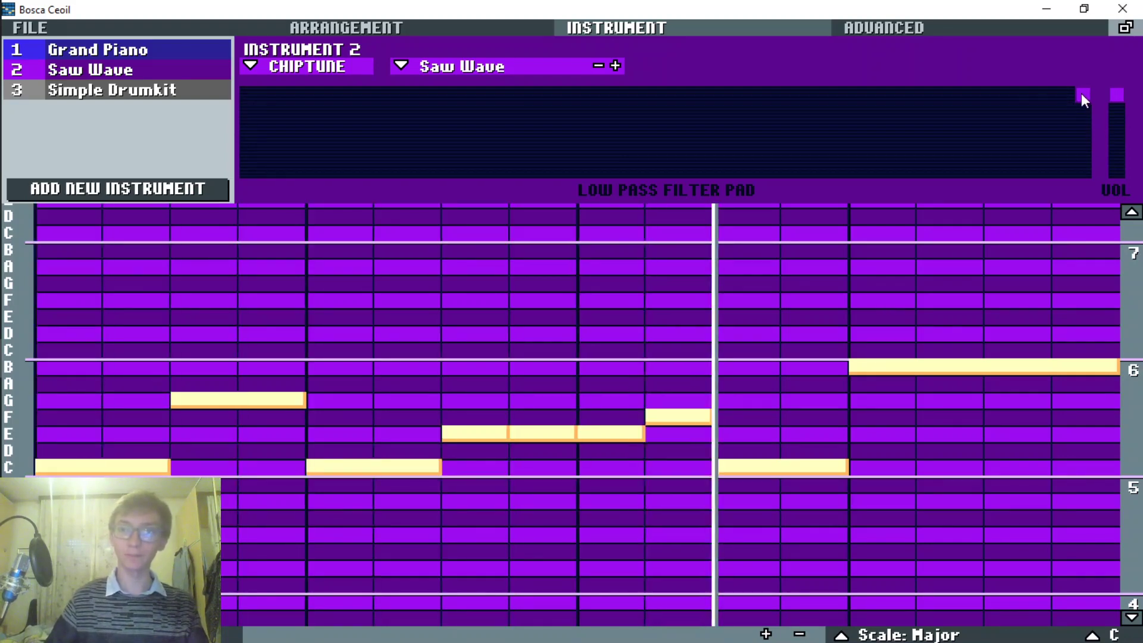
{"action": "left_click_drag", "start_coordinate": [1081, 93], "coordinate": [611, 124]}
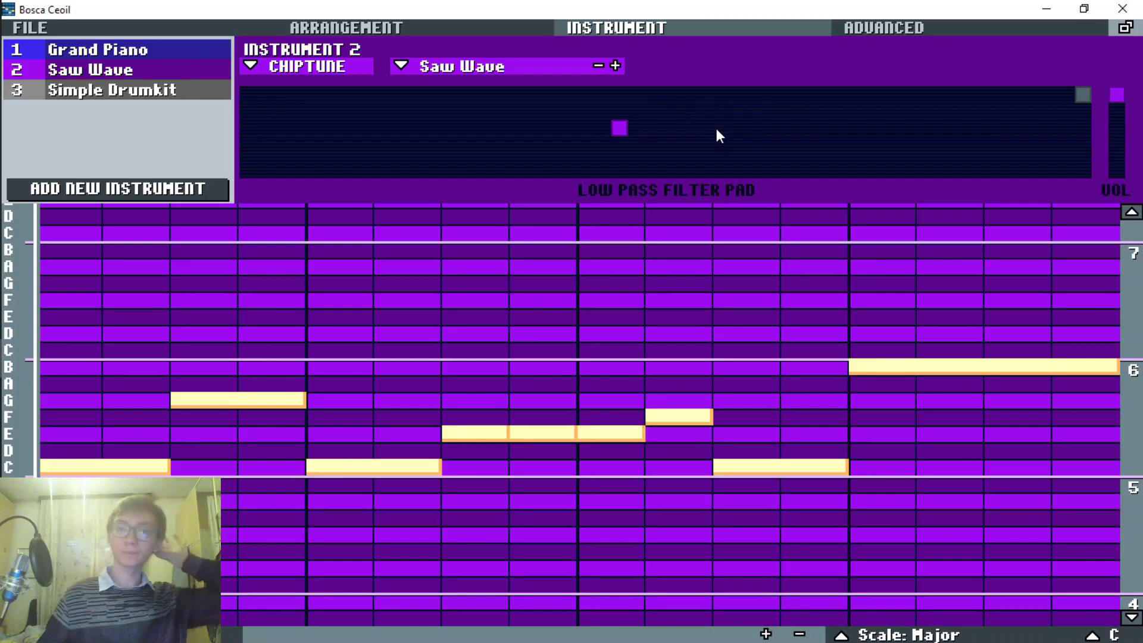
Step: Examine the advanced sound buffer, swing and delay settings and compare them with the Saw Wave instrument settings
{"action": "left_click", "coordinate": [887, 29]}
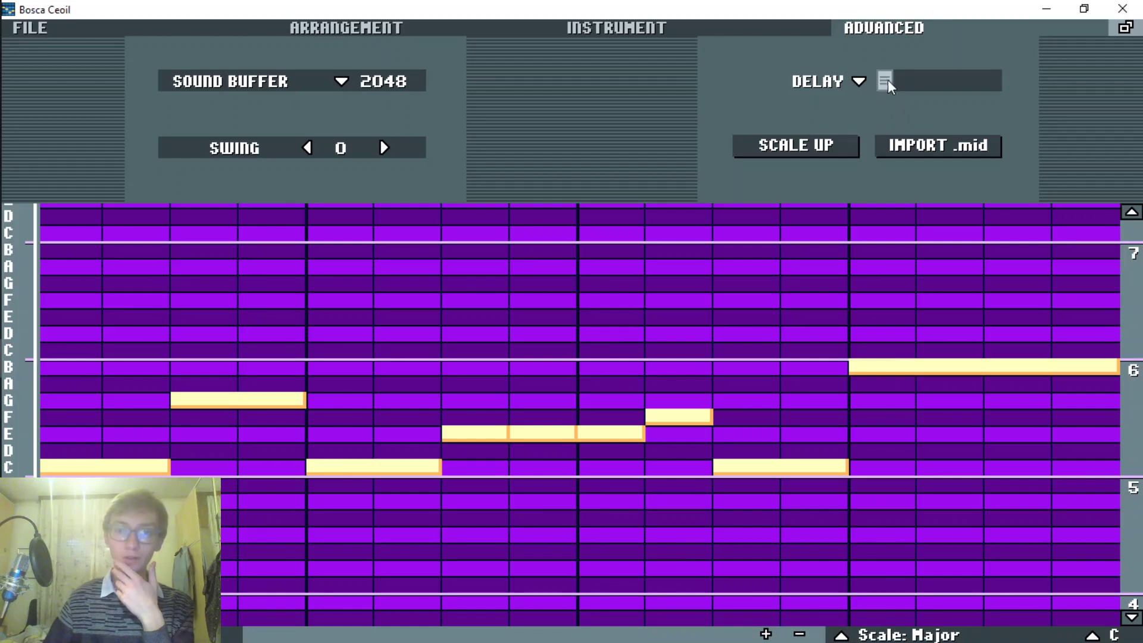
{"action": "left_click_drag", "start_coordinate": [887, 82], "coordinate": [881, 89]}
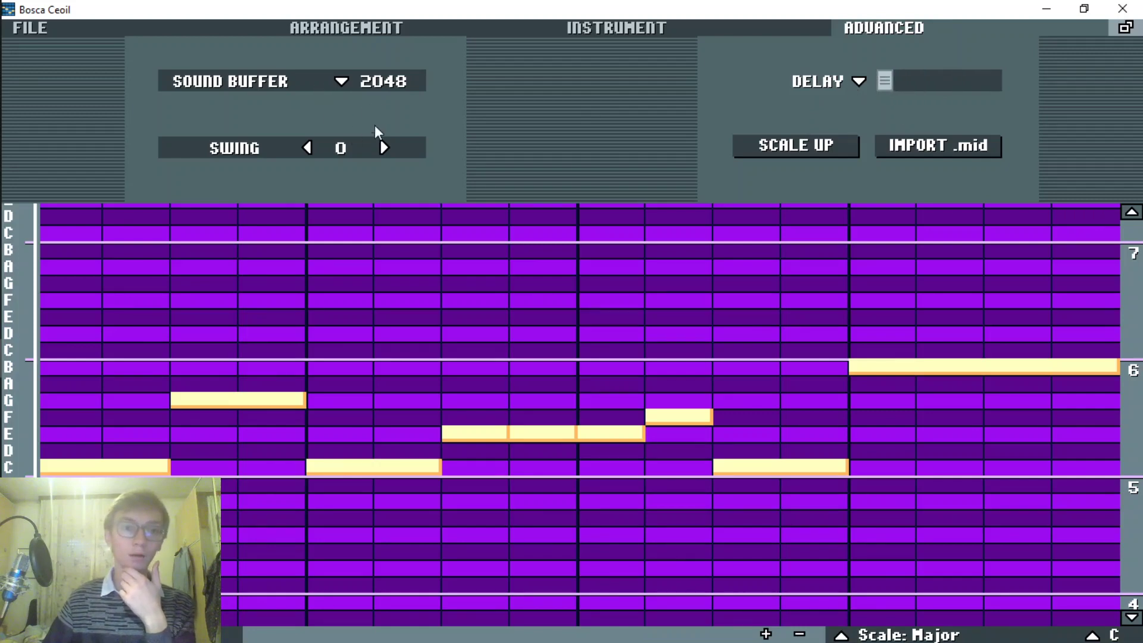
{"action": "left_click", "coordinate": [655, 28]}
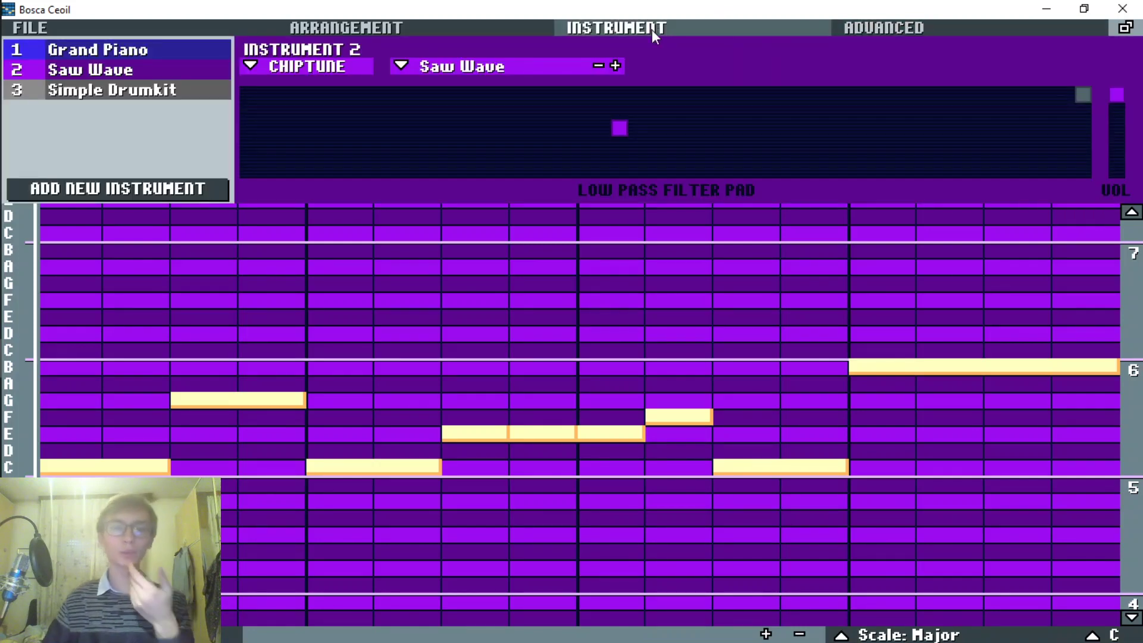
{"action": "left_click", "coordinate": [867, 30]}
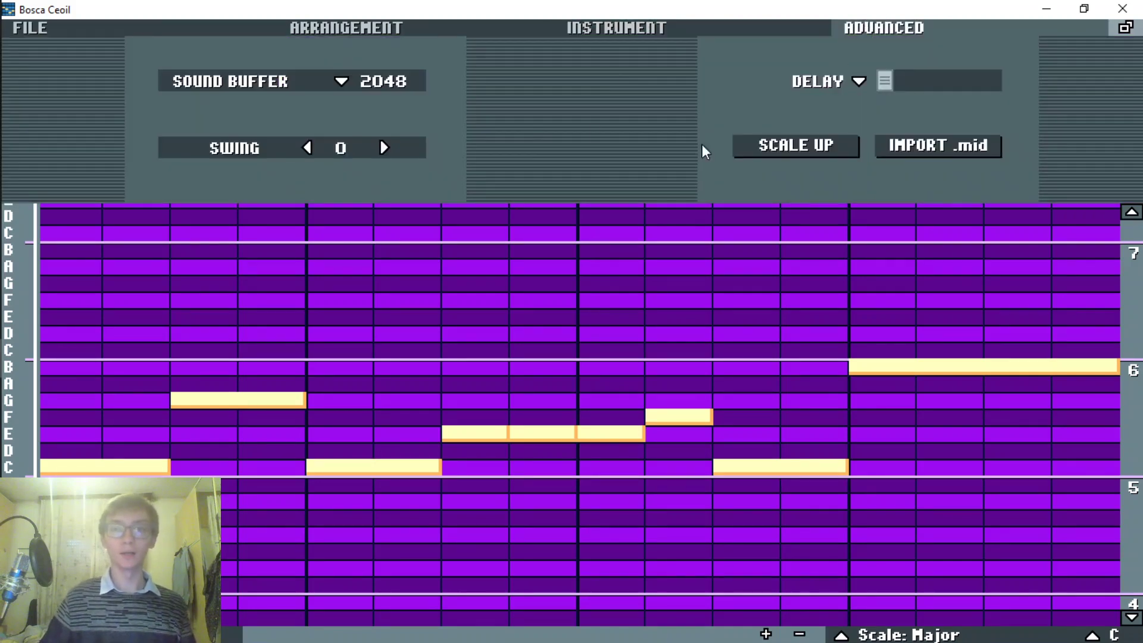
{"action": "left_click", "coordinate": [635, 33]}
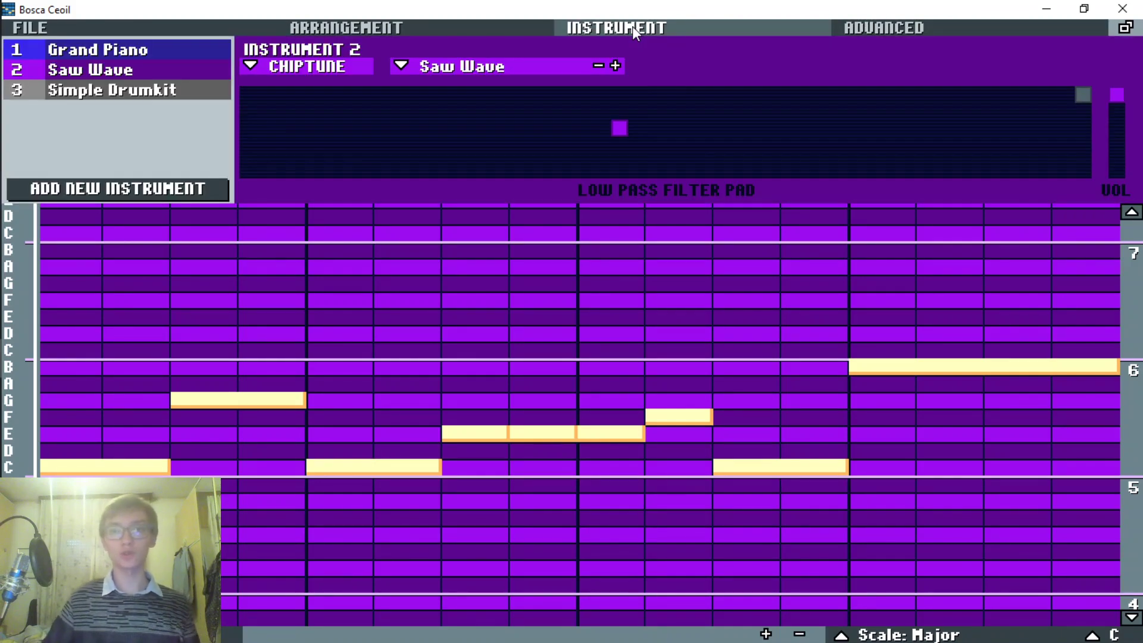
Step: Create pattern 4, place it in the arrangement's second bar, and copy drumkit pattern 3 into the same bar
{"action": "left_click", "coordinate": [355, 26]}
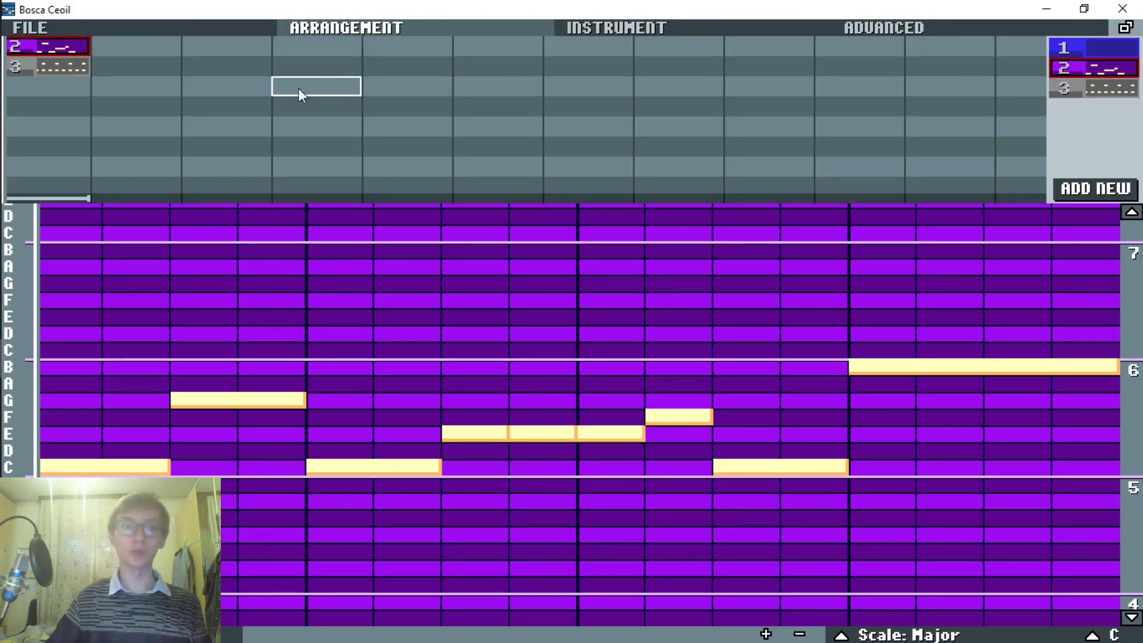
{"action": "left_click", "coordinate": [1107, 187]}
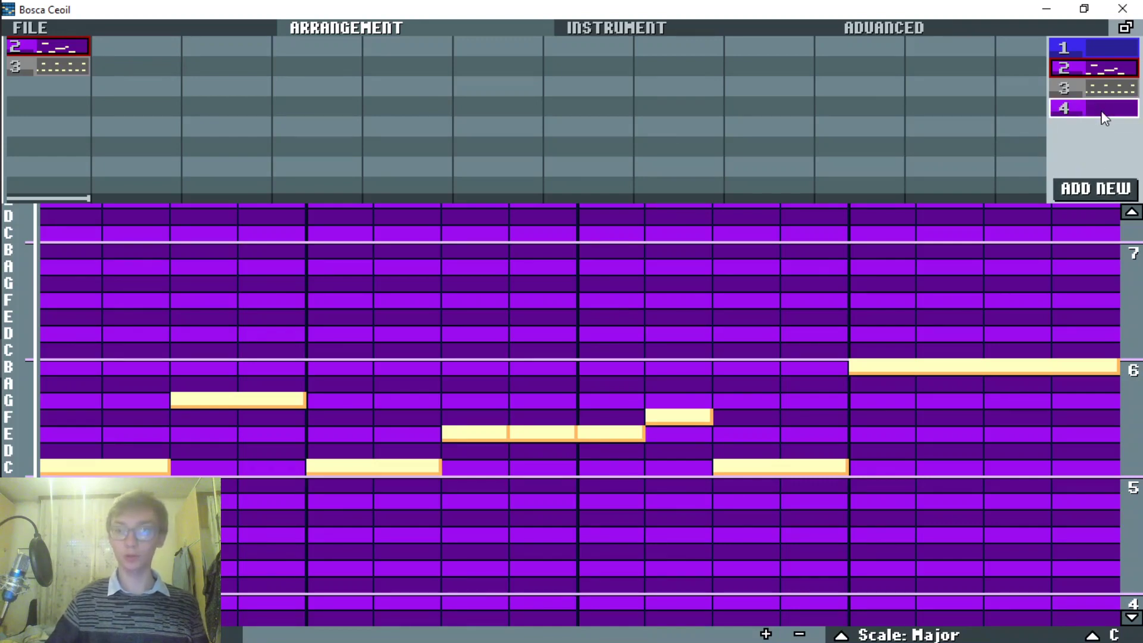
{"action": "left_click_drag", "start_coordinate": [1104, 118], "coordinate": [134, 52]}
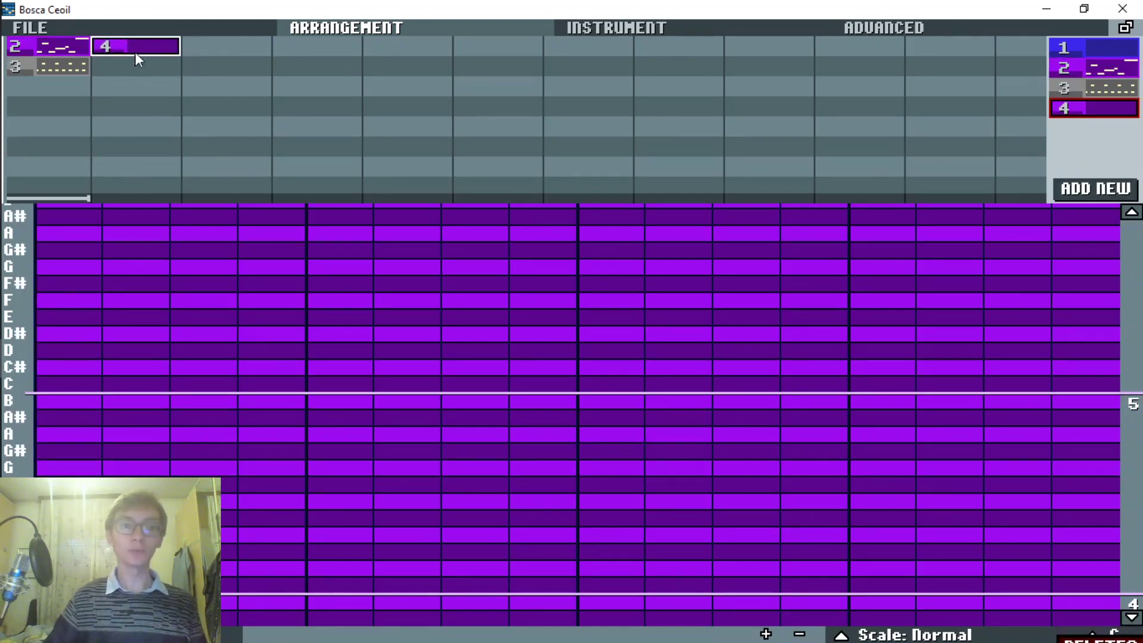
{"action": "left_click_drag", "start_coordinate": [59, 65], "coordinate": [123, 65]}
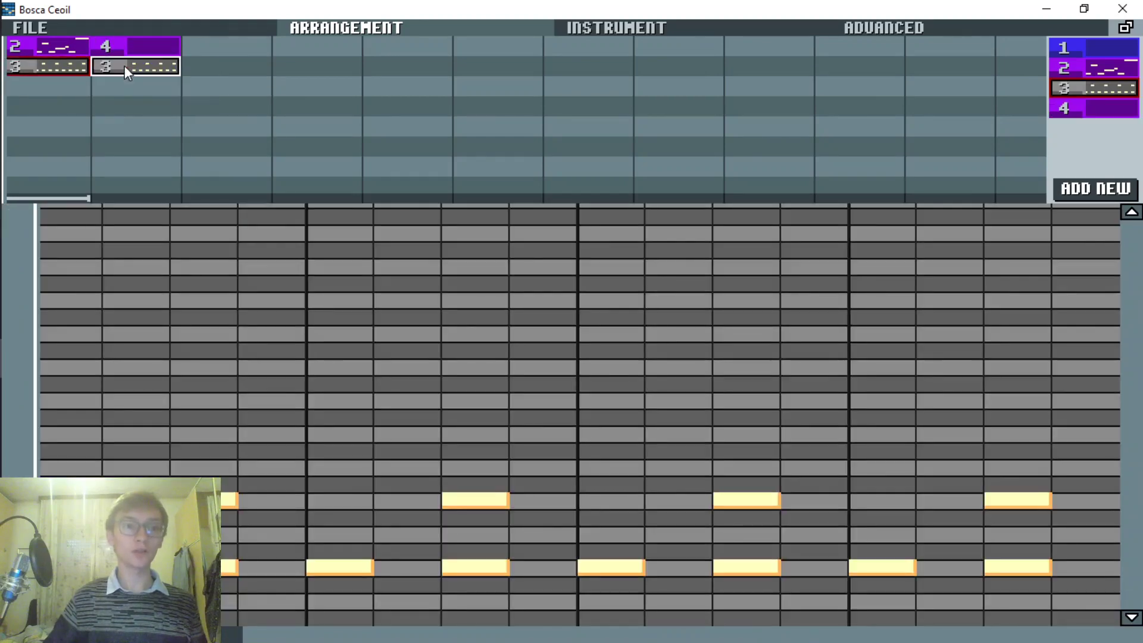
Step: Remove pattern 4 from the second bar of the arrangement and put a copy of pattern 2 in its place
{"action": "left_click", "coordinate": [130, 48]}
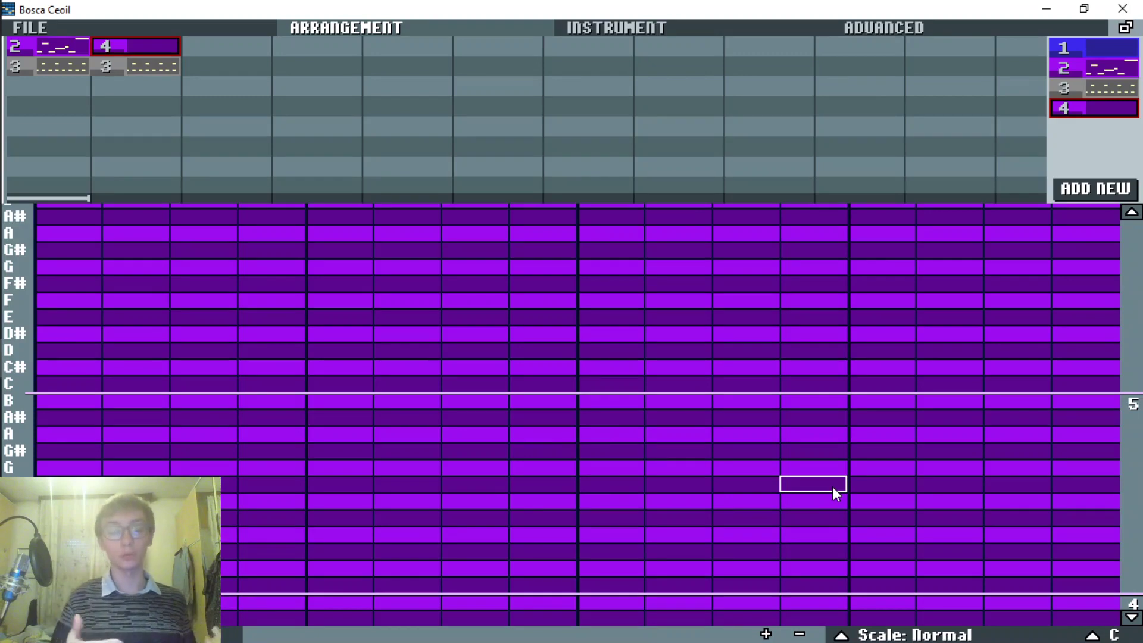
{"action": "right_click", "coordinate": [117, 47]}
{"action": "left_click_drag", "start_coordinate": [73, 54], "coordinate": [113, 56]}
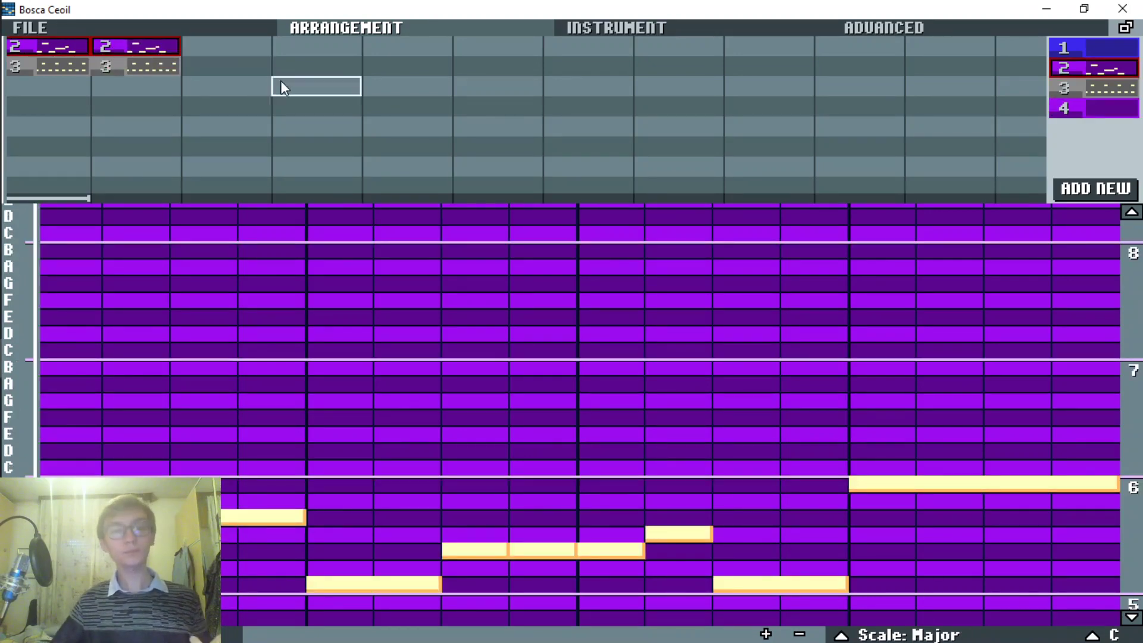
Step: Examine the song's export formats, open the .wav export dialog and close it without saving
{"action": "left_click", "coordinate": [31, 28]}
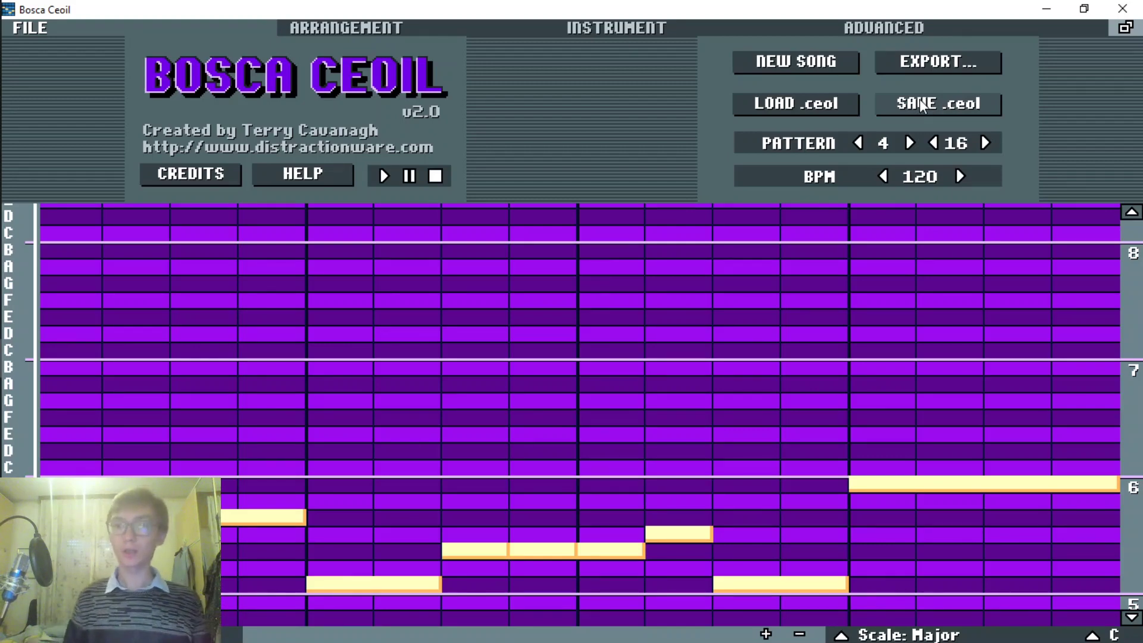
{"action": "left_click", "coordinate": [919, 63]}
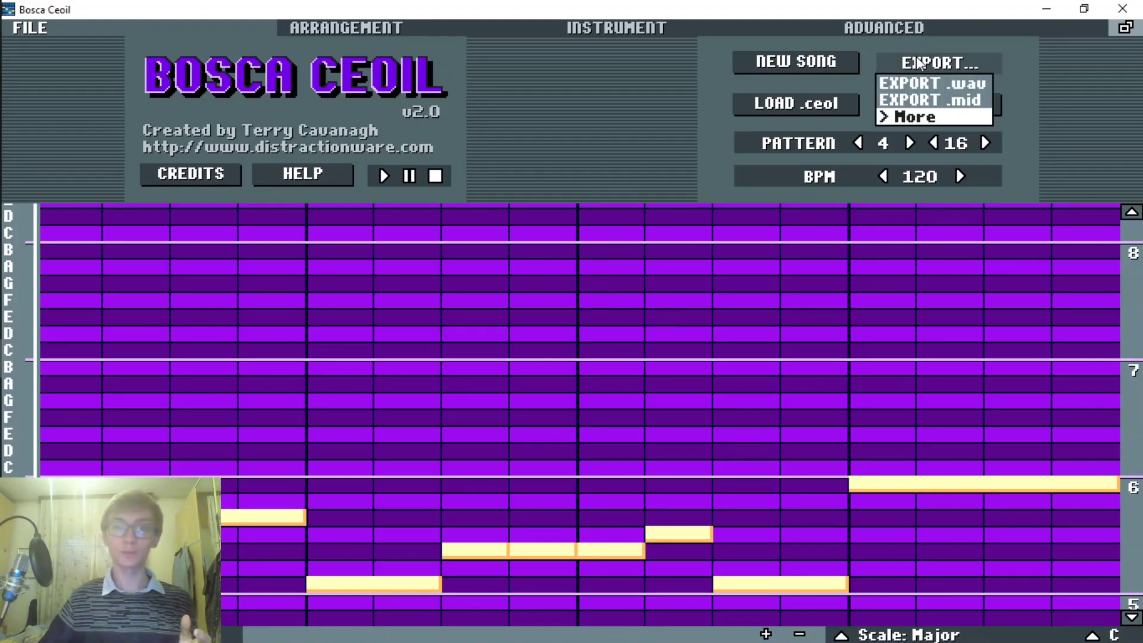
{"action": "left_click", "coordinate": [932, 118]}
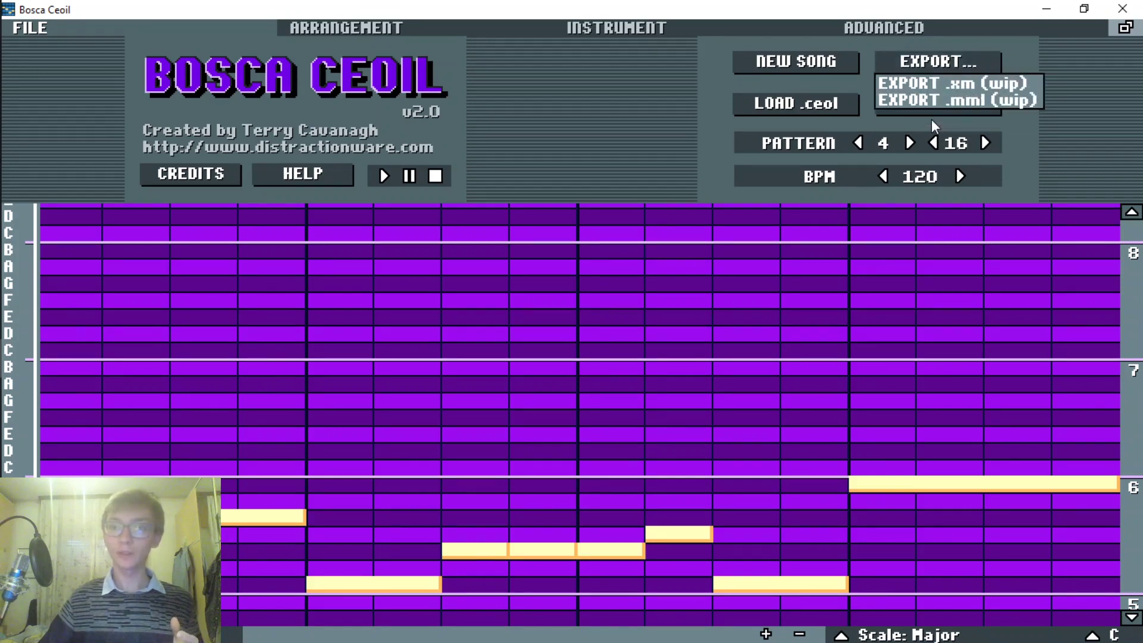
{"action": "left_click", "coordinate": [952, 63]}
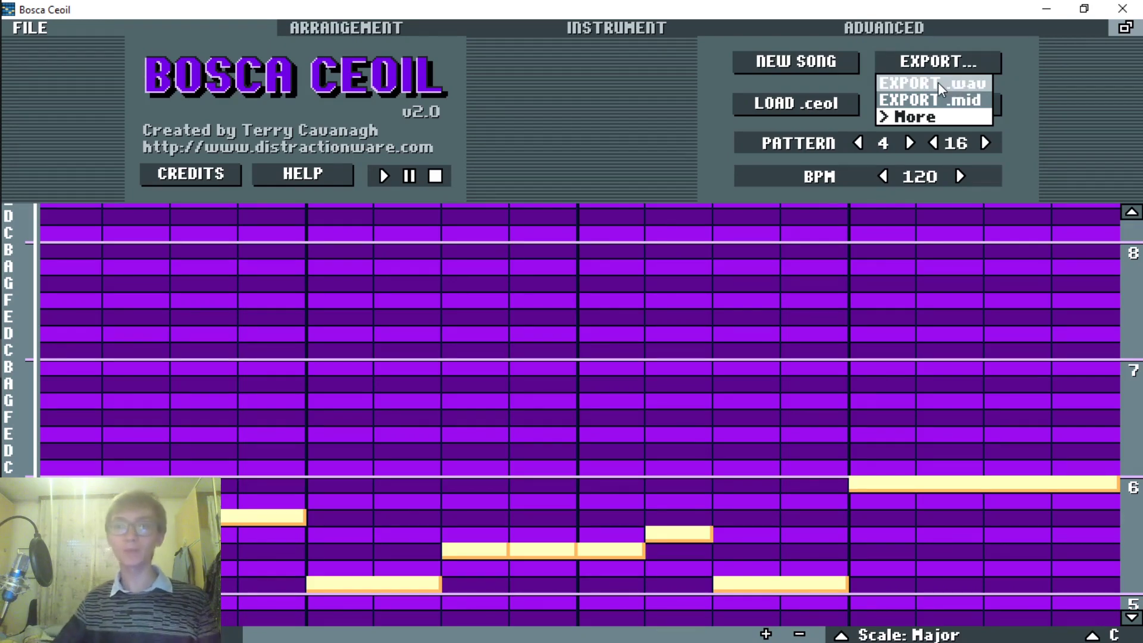
{"action": "left_click", "coordinate": [938, 83]}
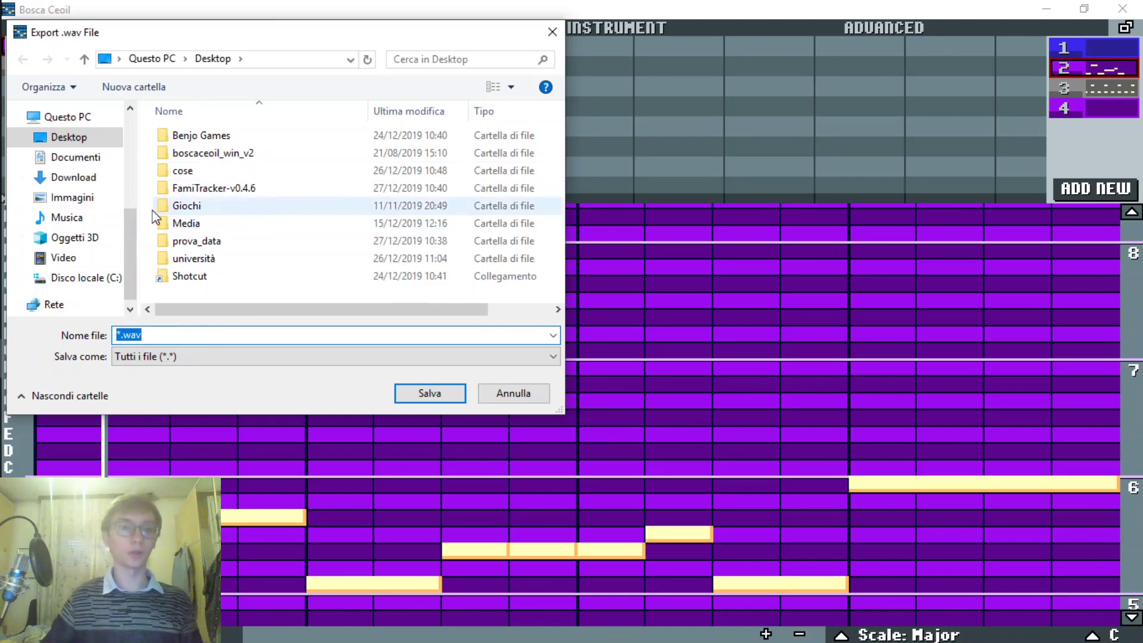
{"action": "left_click", "coordinate": [553, 31]}
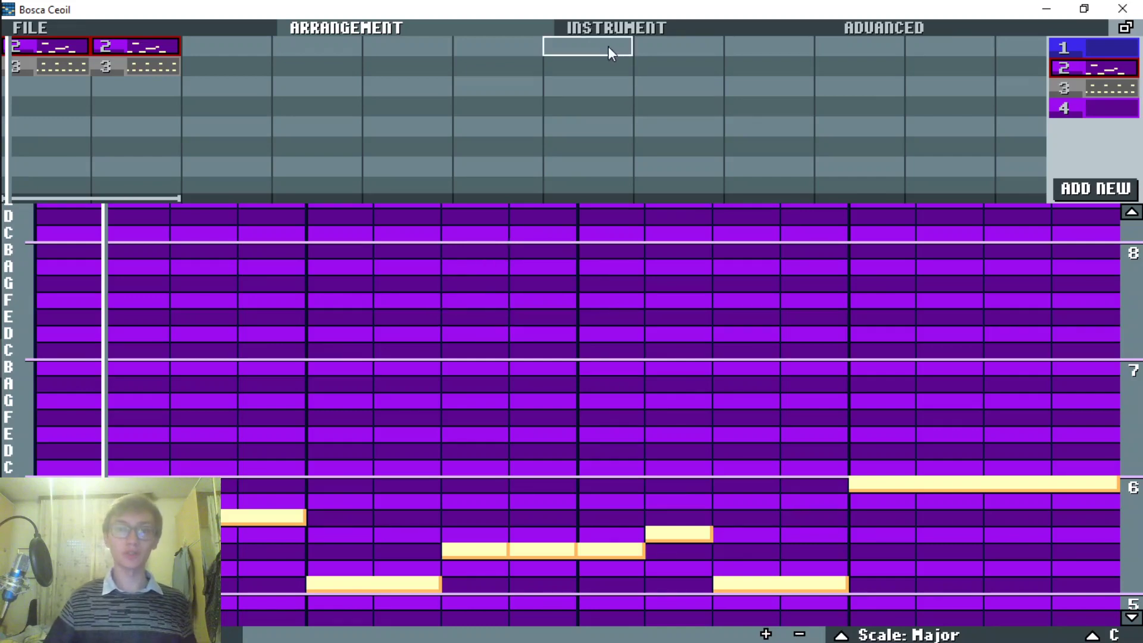
Step: View the instrument list with Grand Piano and return to the song arrangement
{"action": "left_click", "coordinate": [607, 31]}
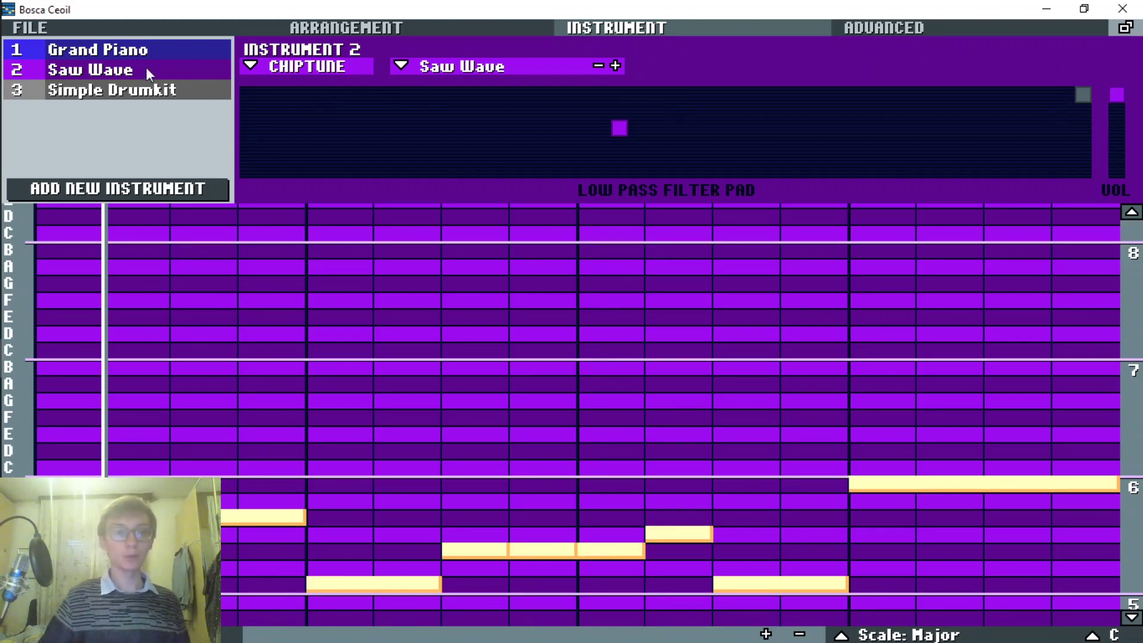
{"action": "left_click", "coordinate": [126, 48]}
{"action": "left_click", "coordinate": [331, 28]}
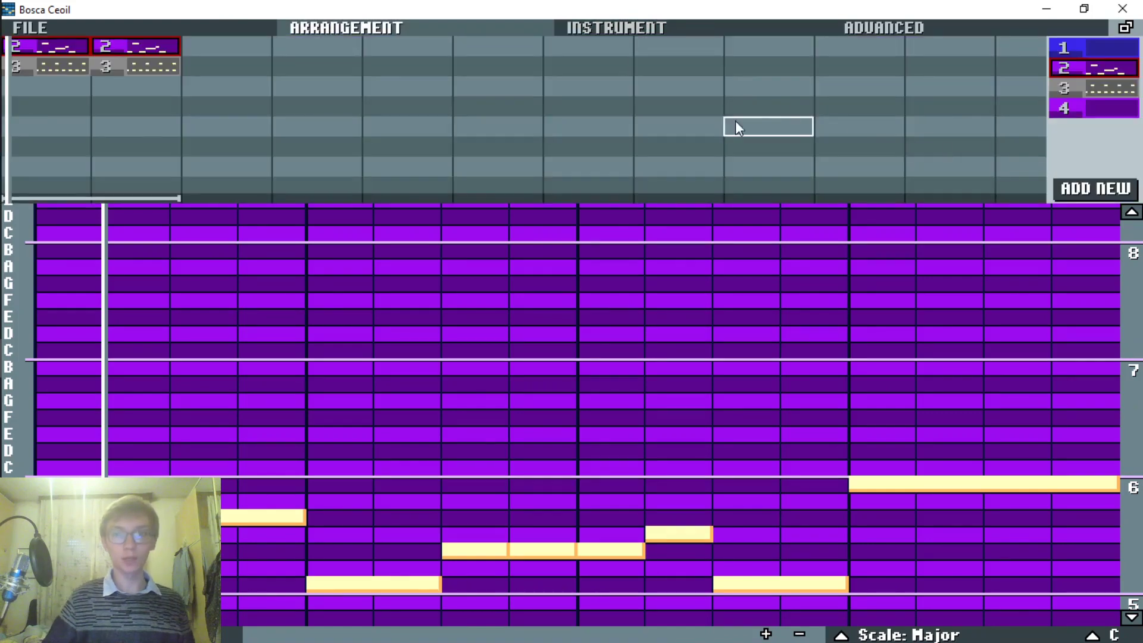
Step: Remove both copies of pattern 2 and both copies of drumkit pattern 3 from the arrangement's first two bars
{"action": "right_click", "coordinate": [70, 49]}
{"action": "right_click", "coordinate": [117, 46]}
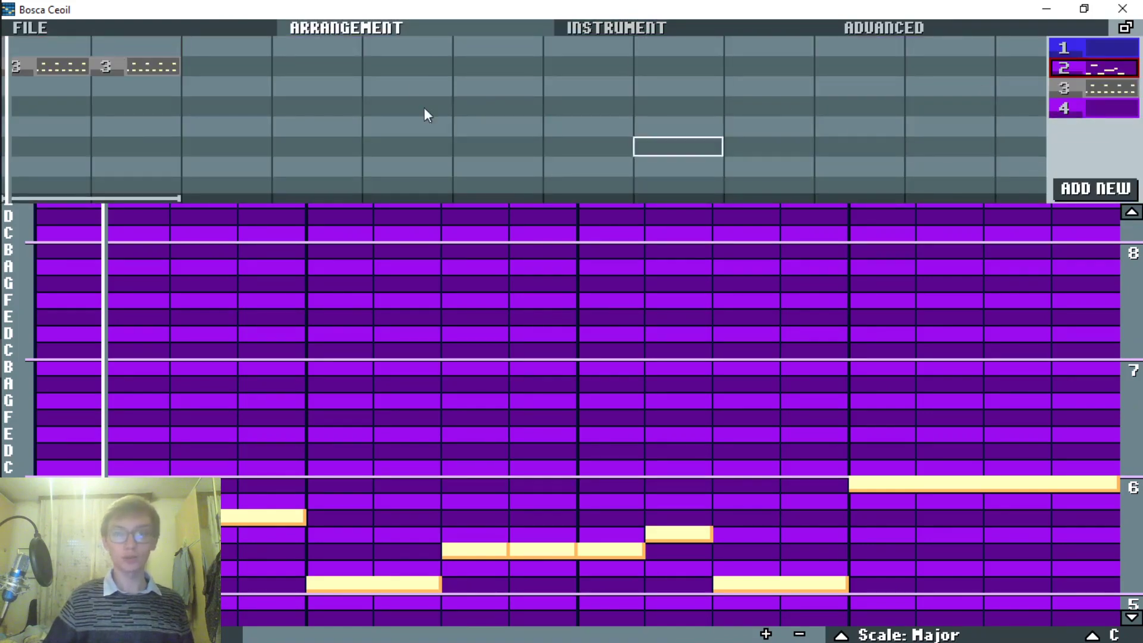
{"action": "right_click", "coordinate": [70, 66]}
{"action": "right_click", "coordinate": [136, 66]}
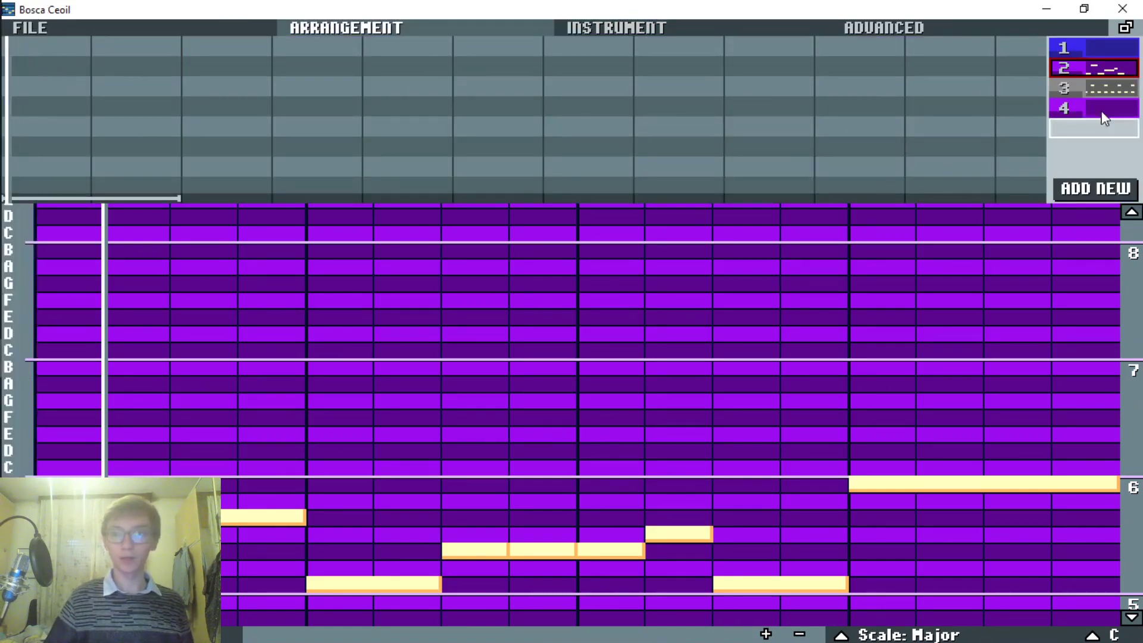
Step: Place pattern 1 in the arrangement's first bar, fill it with six consecutive two-step F# notes and play it
{"action": "left_click_drag", "start_coordinate": [1094, 52], "coordinate": [63, 81]}
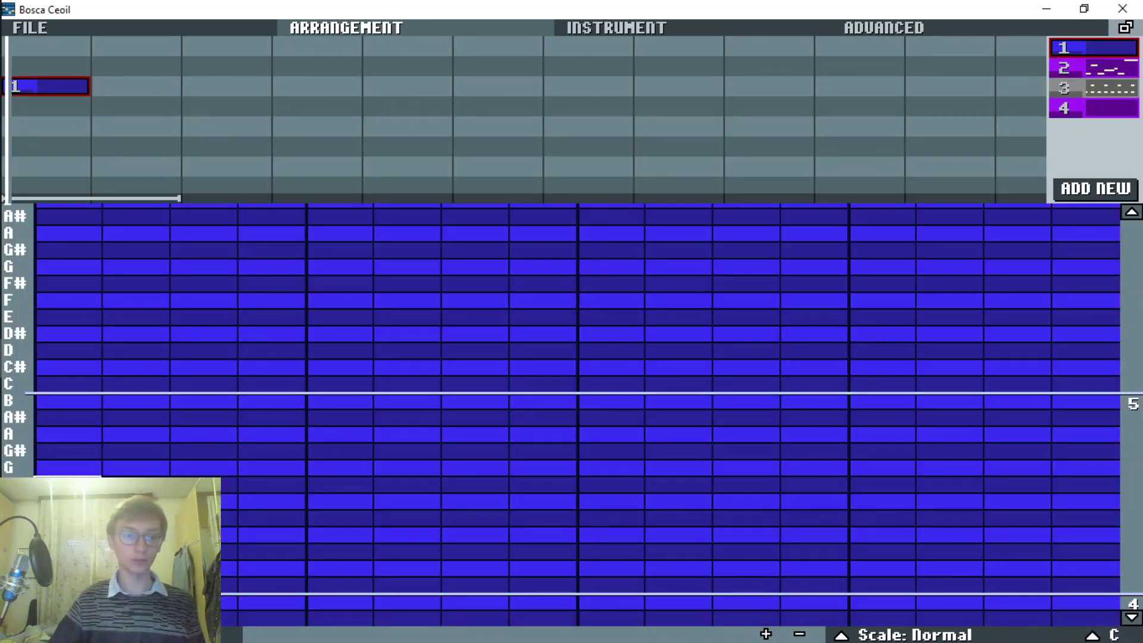
{"action": "left_click_drag", "start_coordinate": [53, 484], "coordinate": [471, 483]}
{"action": "key", "text": "space"}
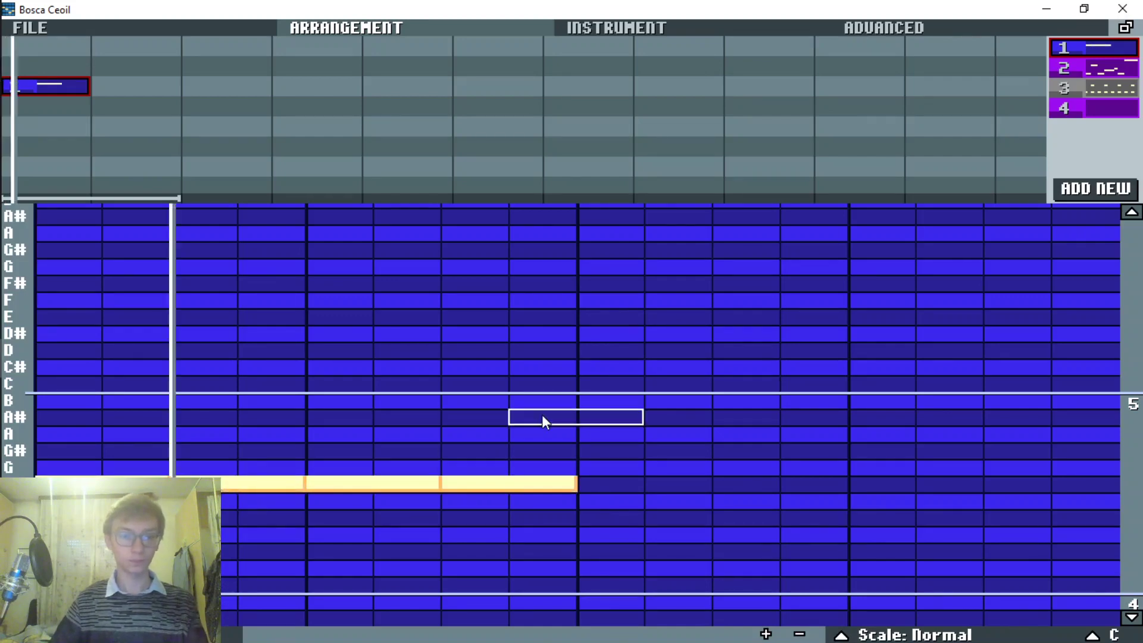
{"action": "left_click", "coordinate": [613, 484]}
{"action": "left_click", "coordinate": [750, 483]}
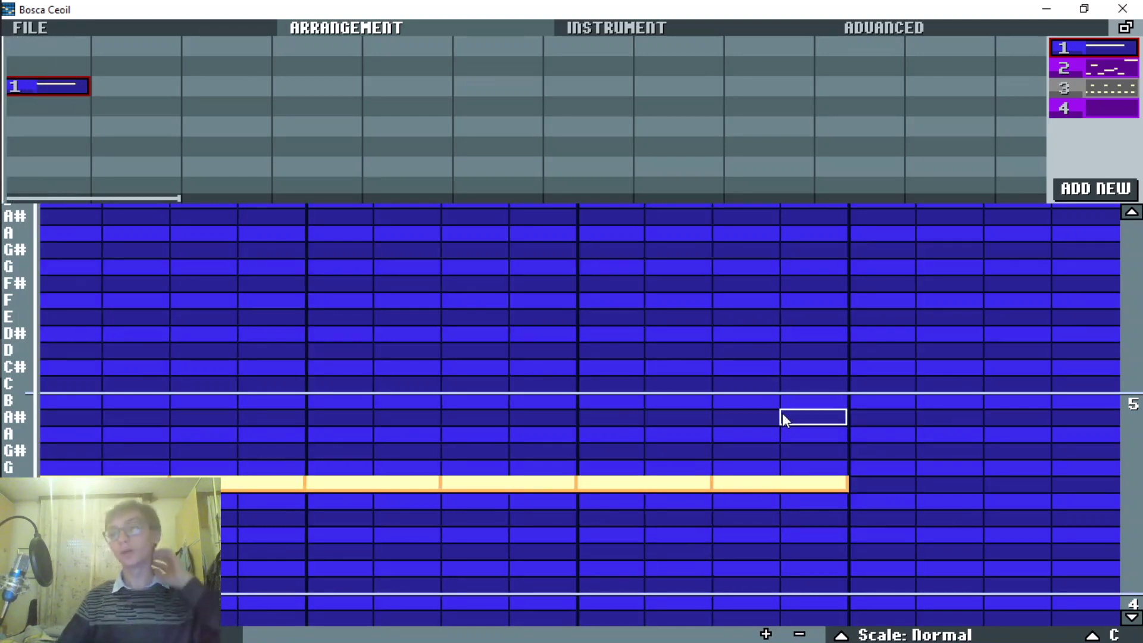
Step: View the Grand Piano instrument settings, briefly switching to the arrangement and back
{"action": "left_click", "coordinate": [636, 24]}
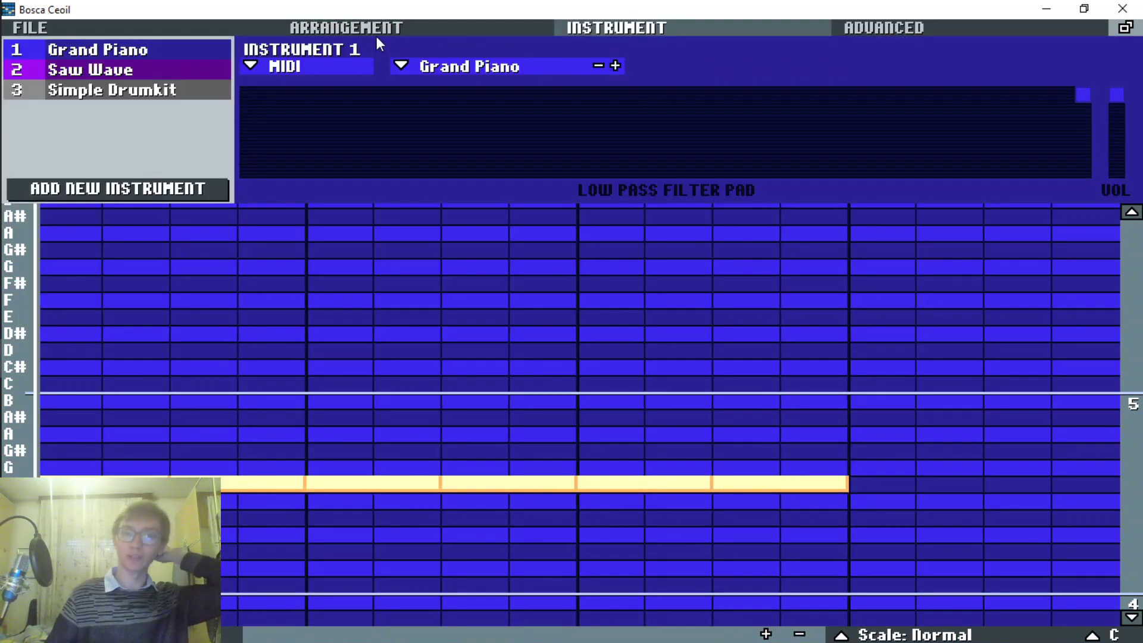
{"action": "left_click", "coordinate": [373, 27]}
{"action": "left_click", "coordinate": [628, 28]}
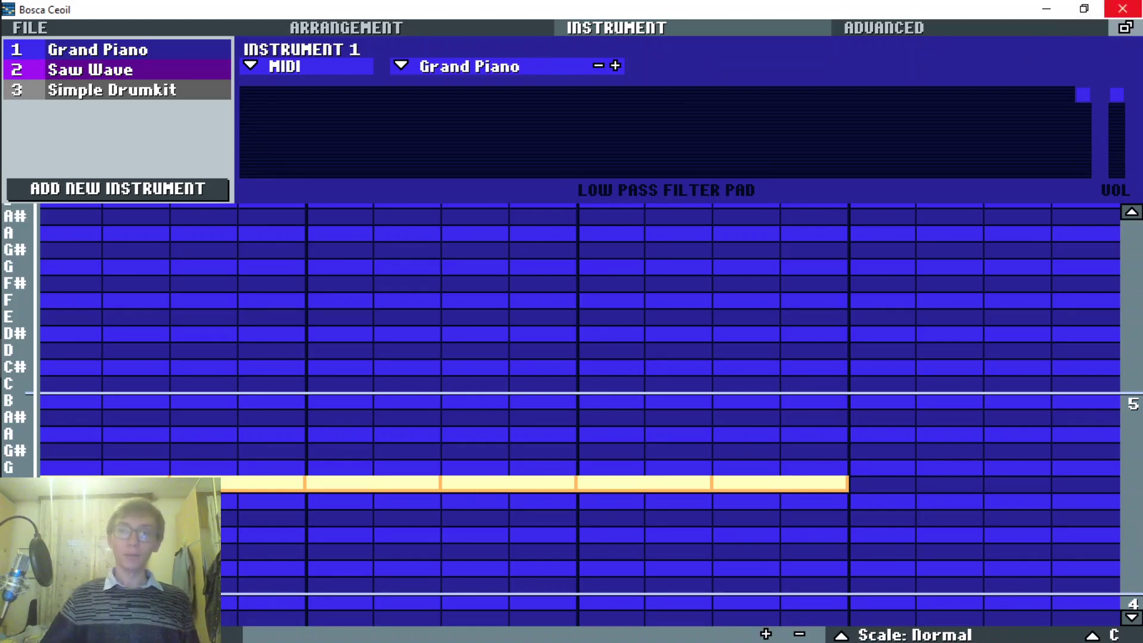
Step: Minimise Bosca Ceoil and close the boscaceoil_win_v2 folder window
{"action": "left_click", "coordinate": [1048, 10]}
{"action": "left_click", "coordinate": [1049, 11]}
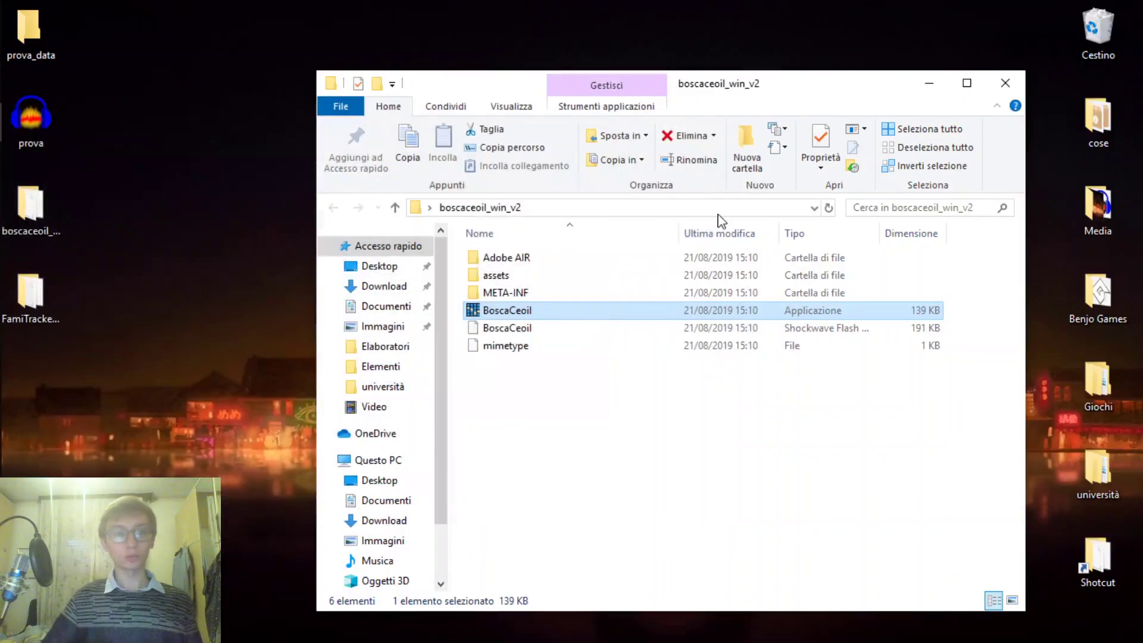
{"action": "left_click", "coordinate": [1007, 85]}
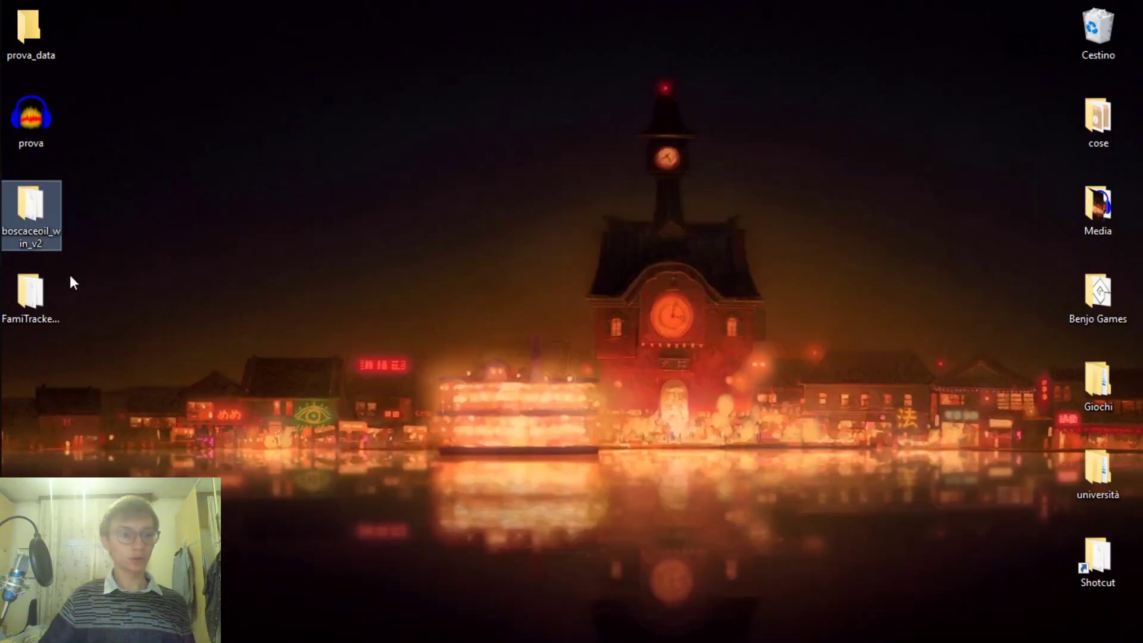
{"action": "left_click", "coordinate": [198, 253]}
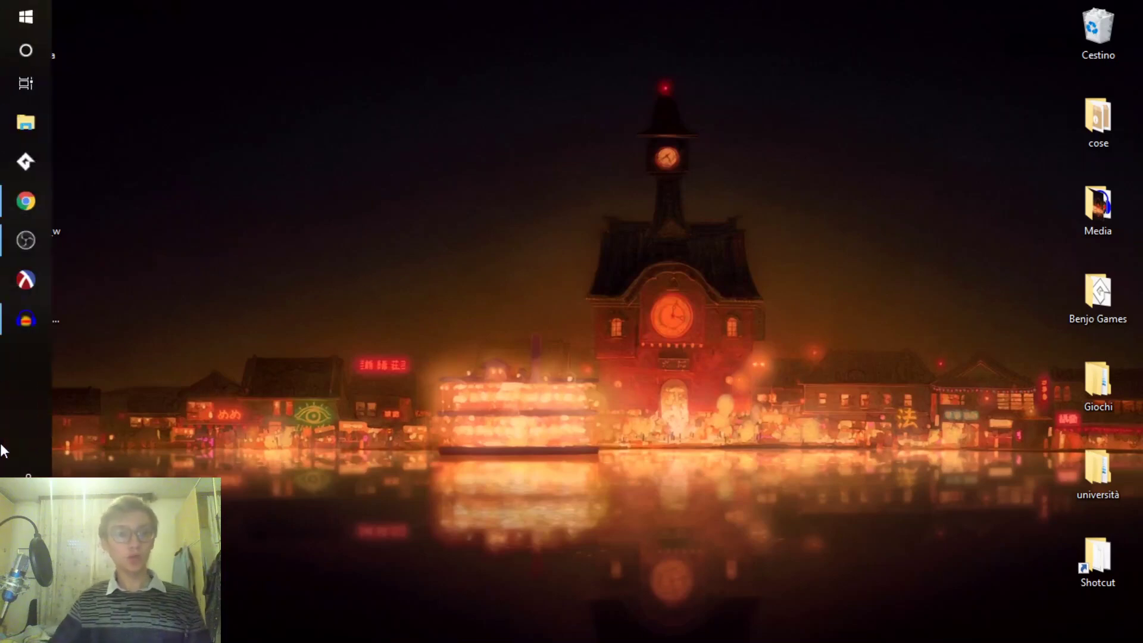
Step: Switch to Chrome, search Google for famitracker and open the FamiTracker website
{"action": "left_click", "coordinate": [13, 213]}
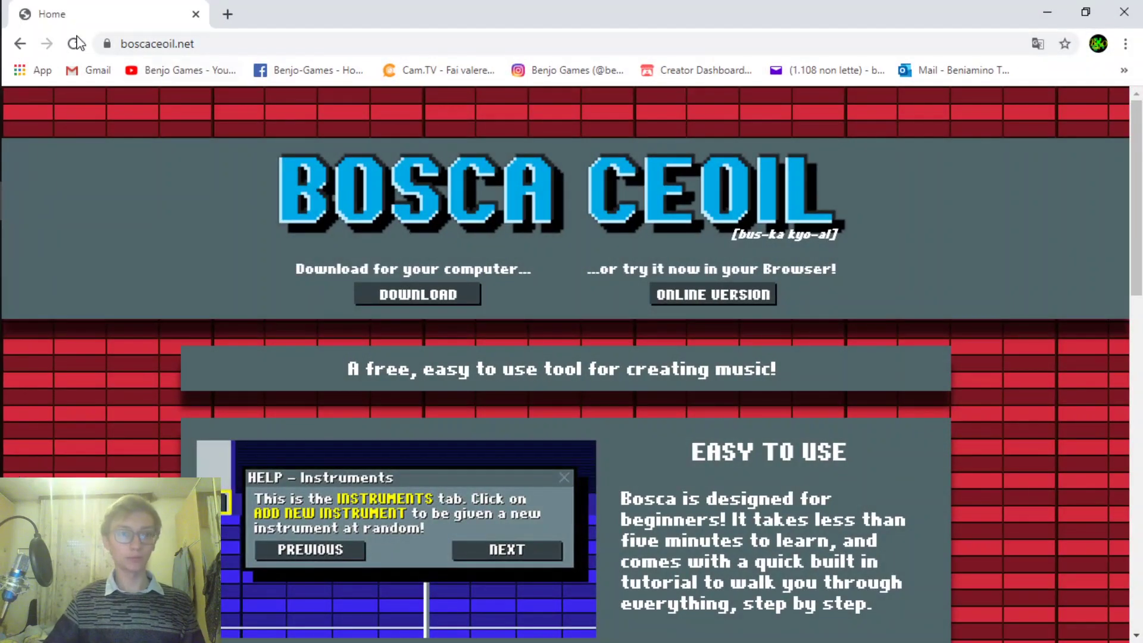
{"action": "left_click", "coordinate": [20, 45]}
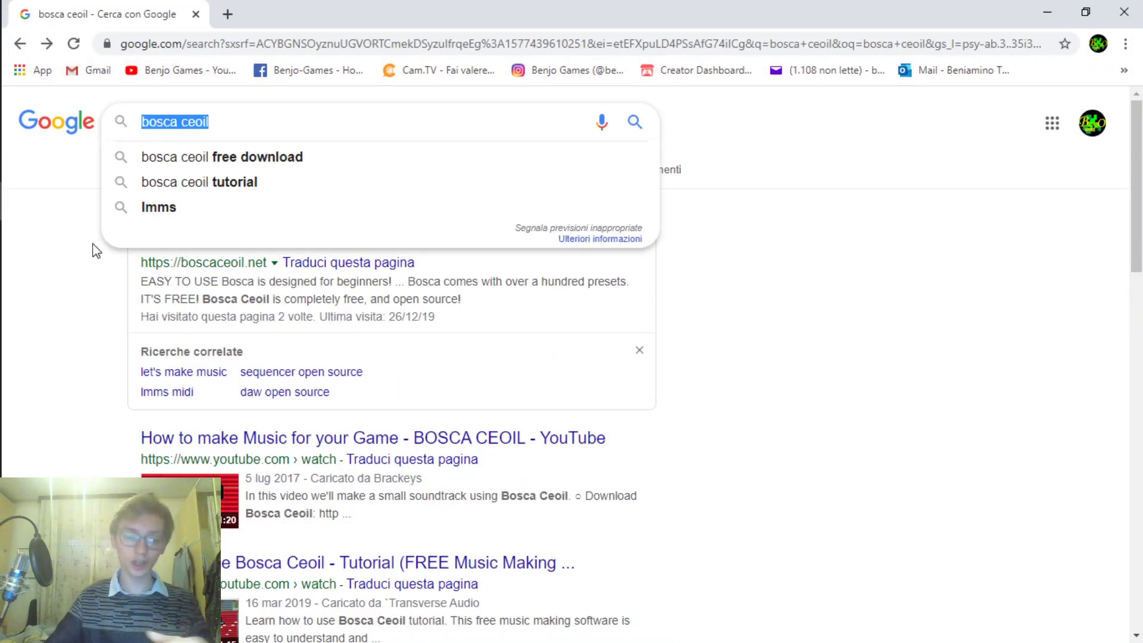
{"action": "type", "text": "famit"}
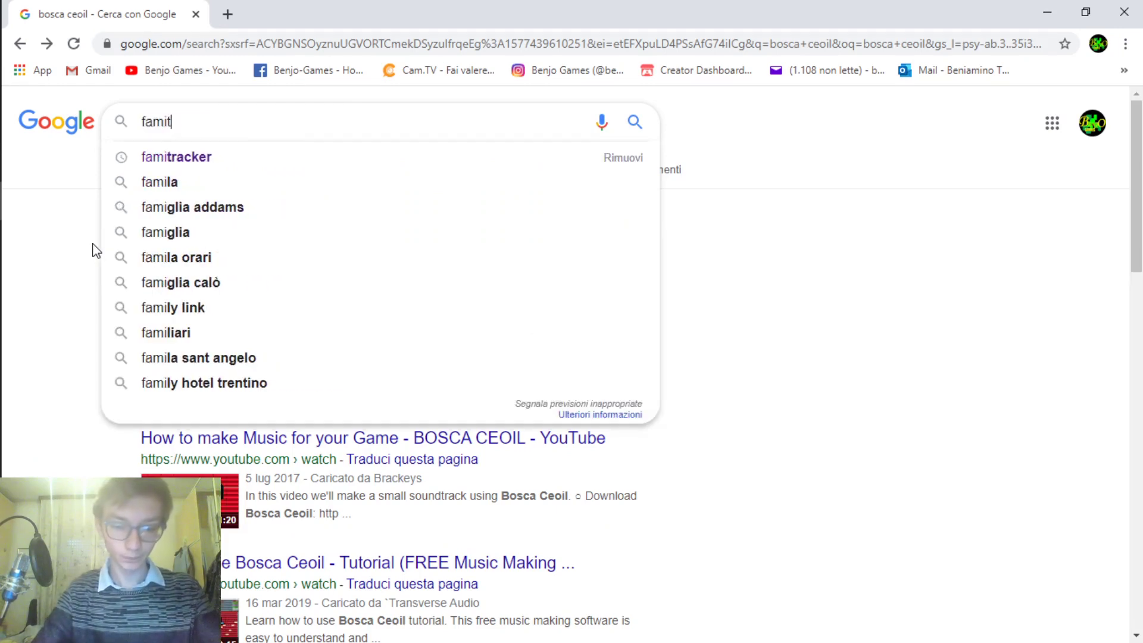
{"action": "type", "text": "racker"}
{"action": "key", "text": "Return"}
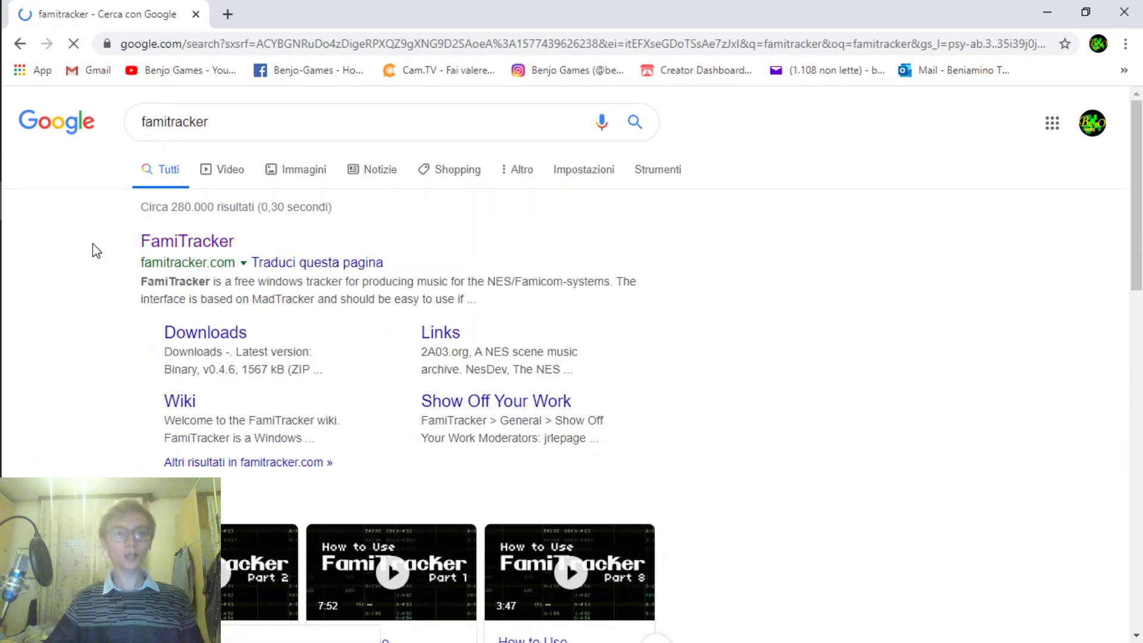
{"action": "left_click", "coordinate": [168, 258]}
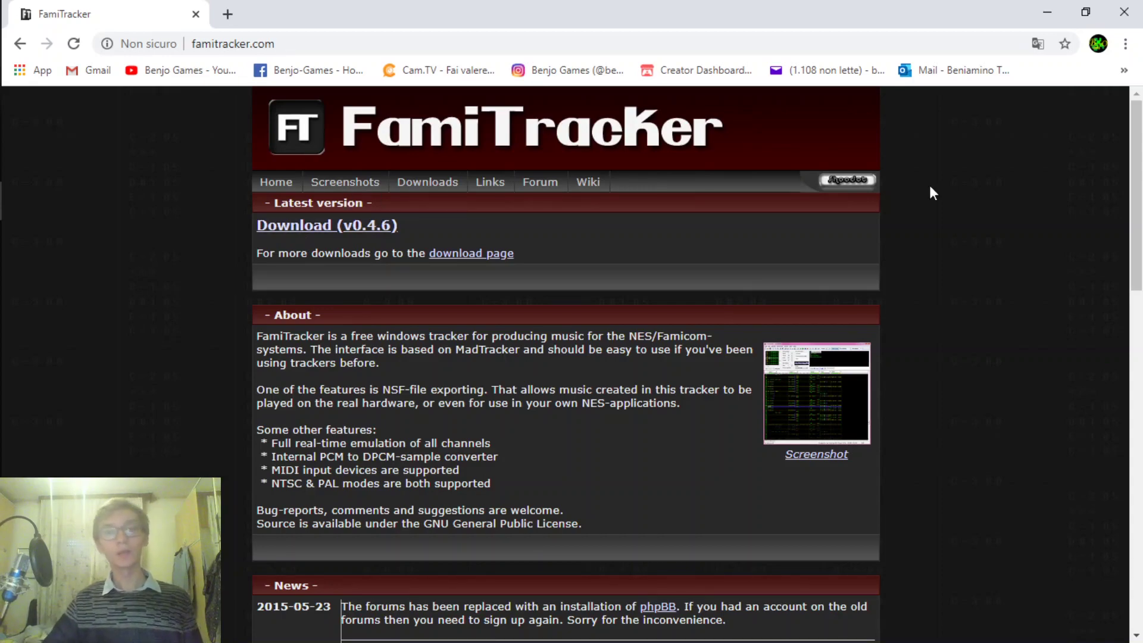
Step: Minimise the browser, launch the FamiTracker application from the FamiTracker-v0.4.6 folder on the desktop and maximise its window
{"action": "left_click", "coordinate": [1046, 12]}
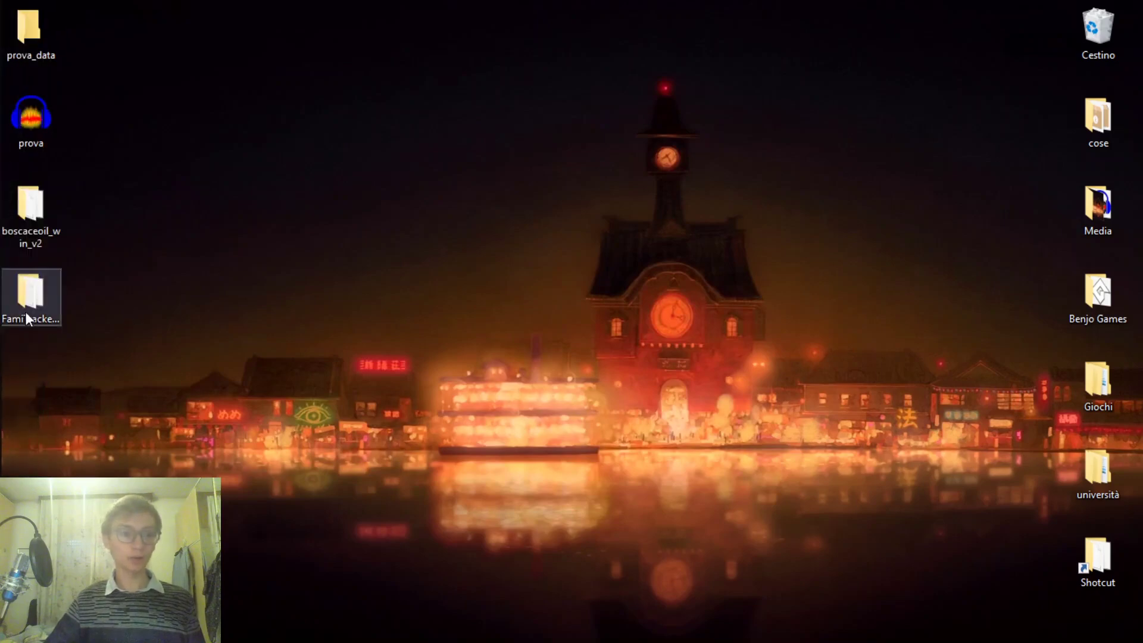
{"action": "double_click", "coordinate": [25, 312]}
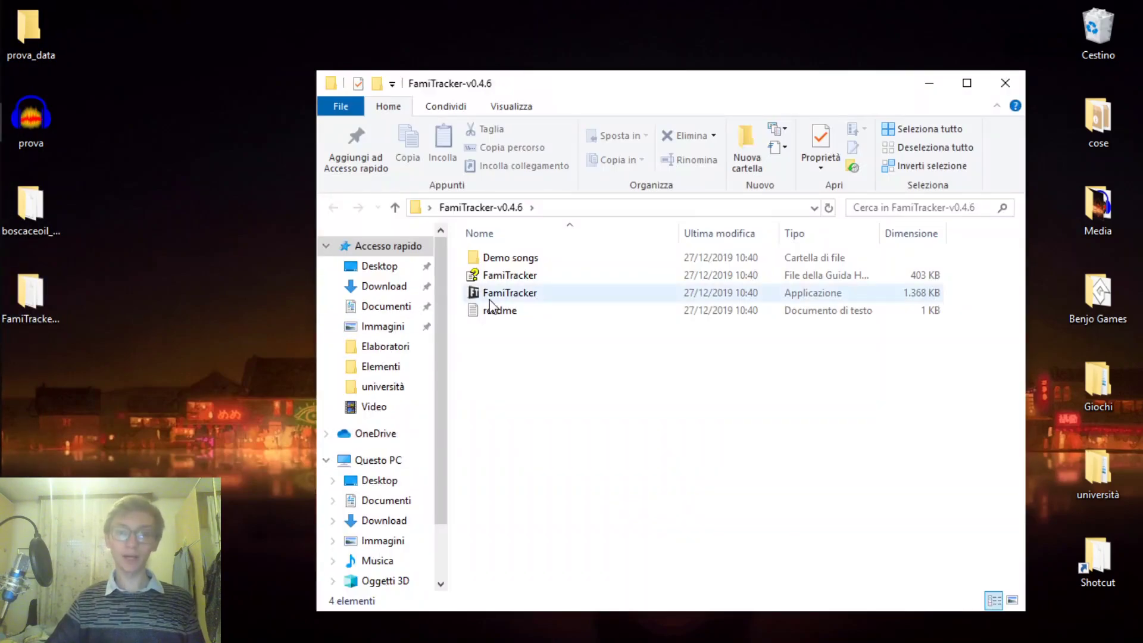
{"action": "double_click", "coordinate": [510, 293]}
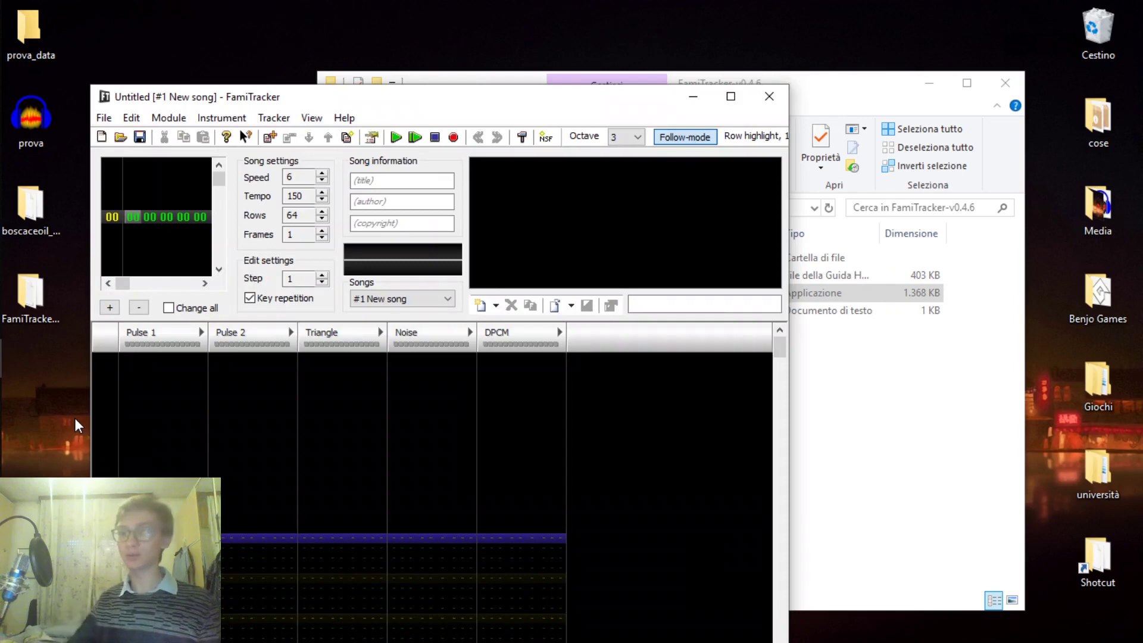
{"action": "left_click", "coordinate": [730, 96]}
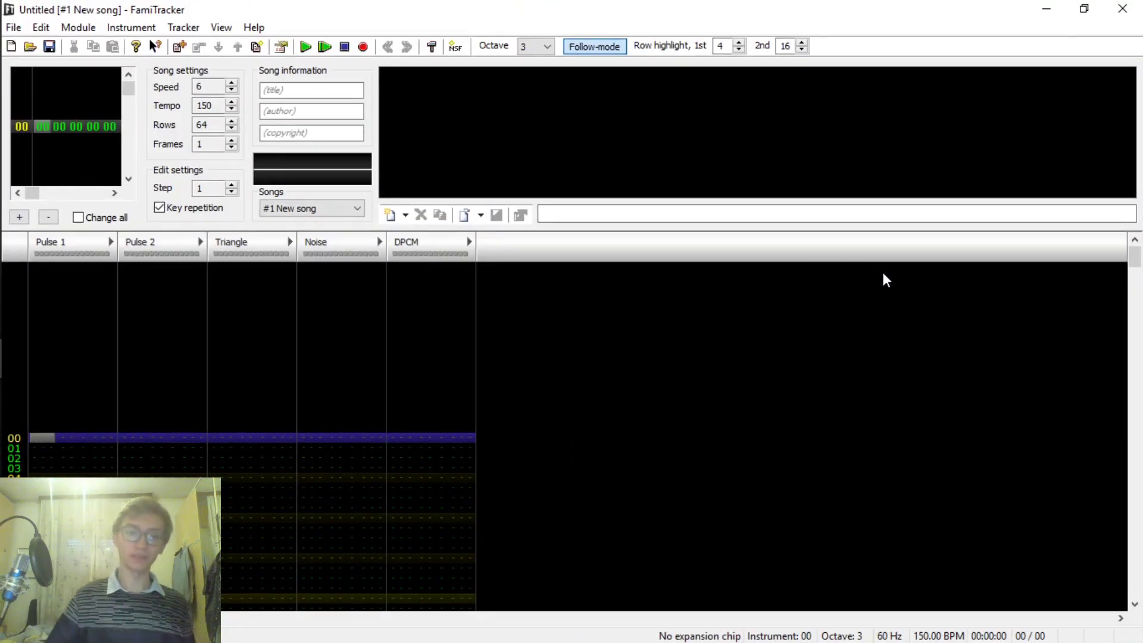
Step: Examine the empty pattern rows across the Pulse 1, Pulse 2, Triangle, Noise and DPCM channels of the new song
{"action": "scroll", "coordinate": [632, 424], "scroll_direction": "down", "scroll_amount": 3}
{"action": "scroll", "coordinate": [633, 426], "scroll_direction": "up", "scroll_amount": 3}
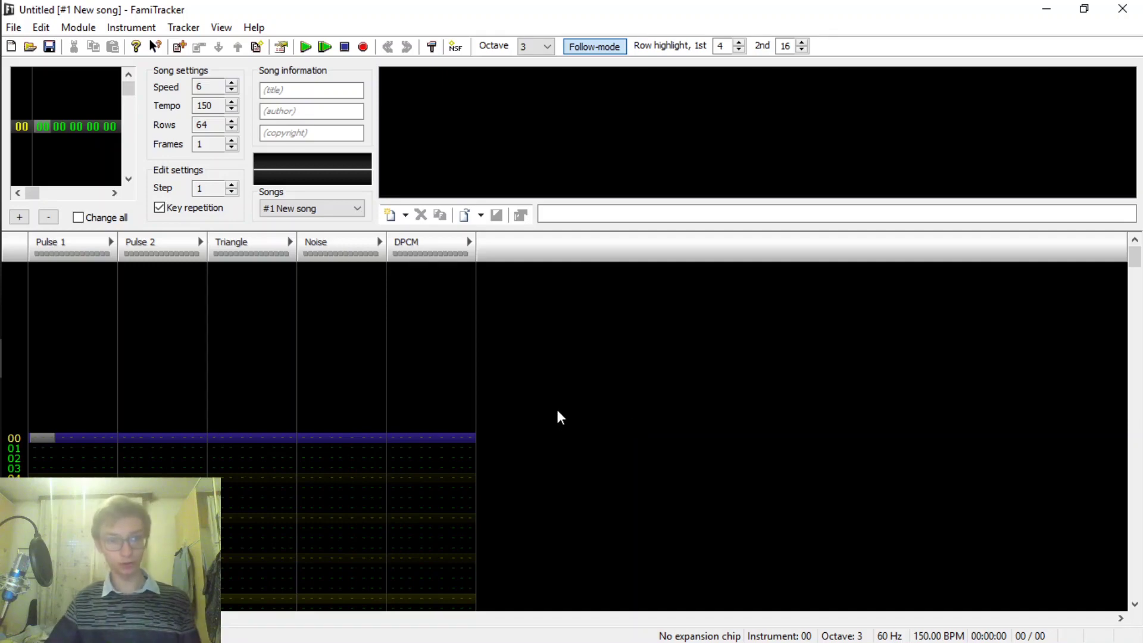
{"action": "scroll", "coordinate": [581, 395], "scroll_direction": "down", "scroll_amount": 1}
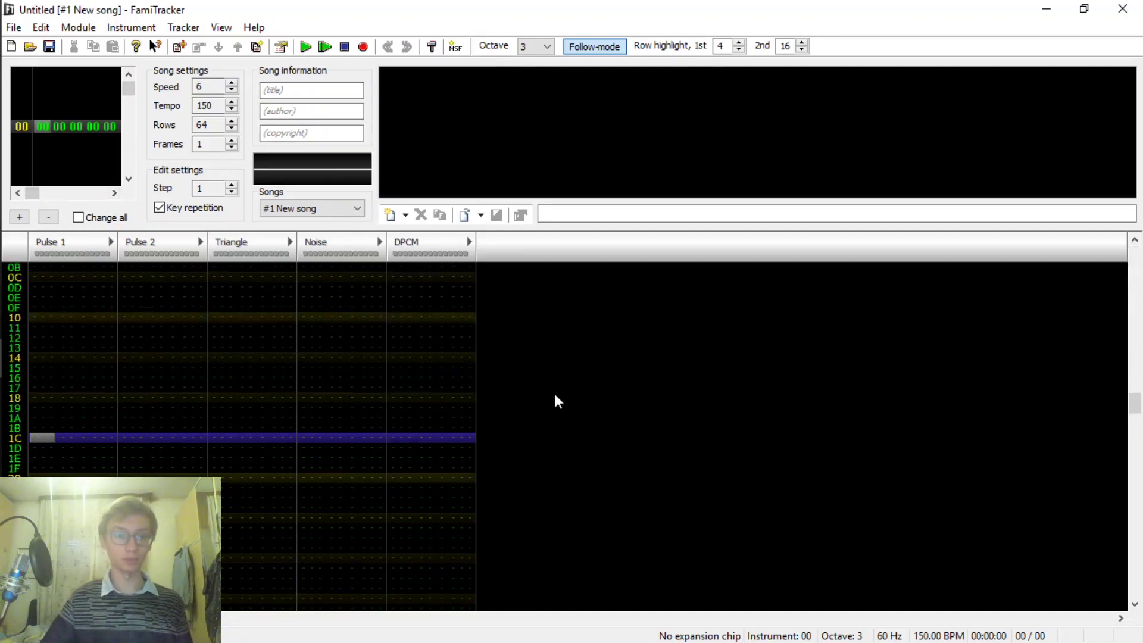
{"action": "scroll", "coordinate": [344, 410], "scroll_direction": "down", "scroll_amount": 3}
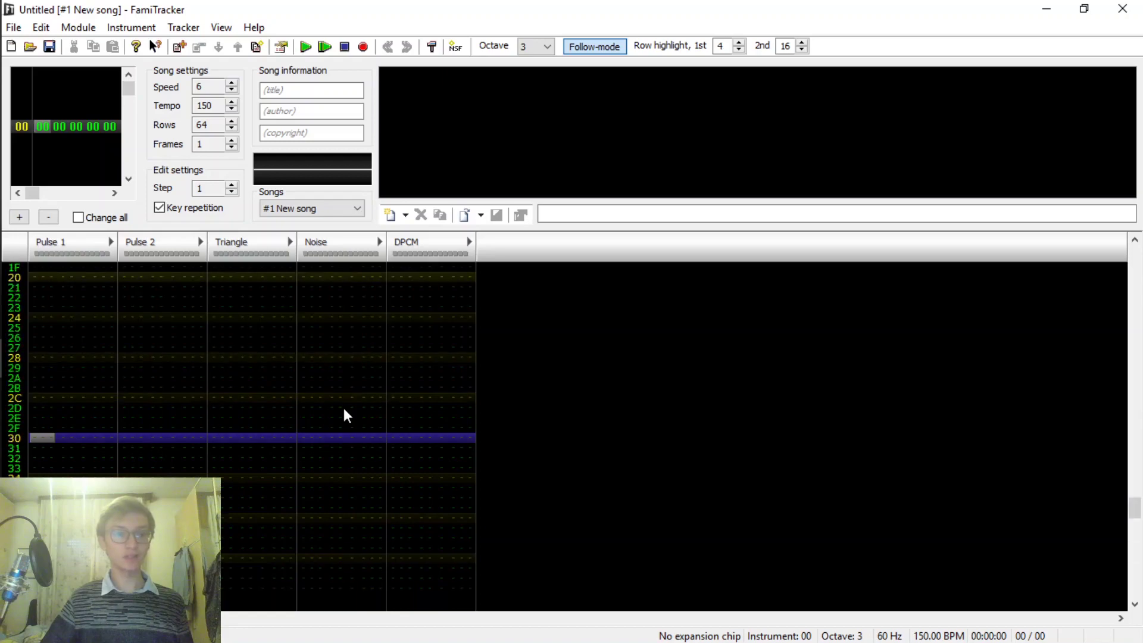
{"action": "scroll", "coordinate": [342, 408], "scroll_direction": "up", "scroll_amount": 2}
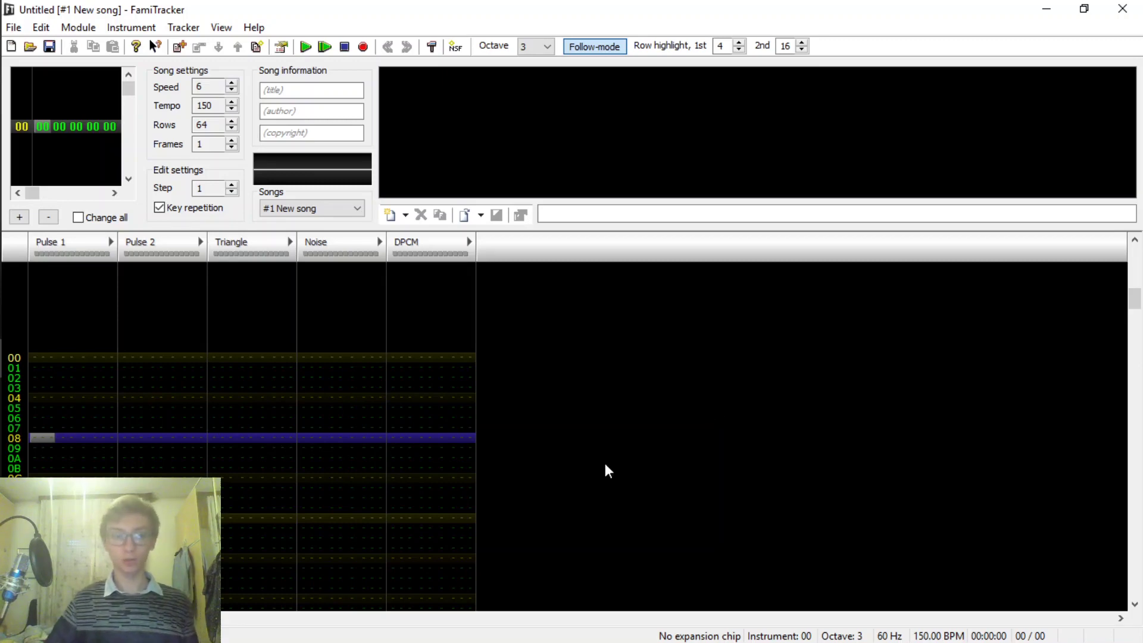
{"action": "scroll", "coordinate": [604, 460], "scroll_direction": "up", "scroll_amount": 1}
{"action": "scroll", "coordinate": [603, 468], "scroll_direction": "up", "scroll_amount": 1}
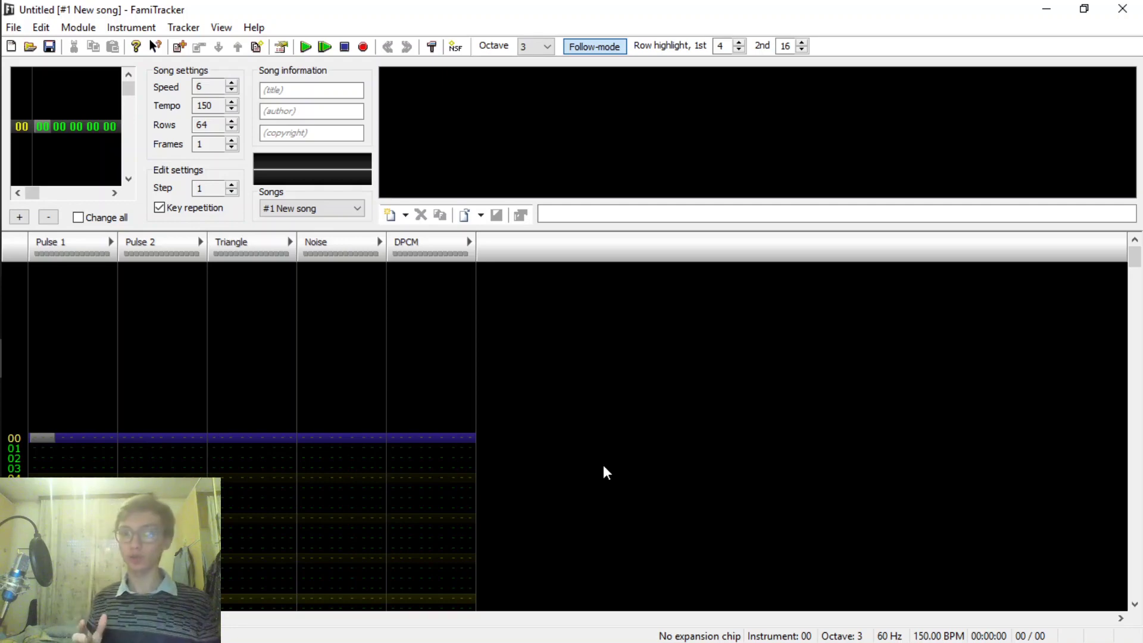
{"action": "scroll", "coordinate": [609, 480], "scroll_direction": "down", "scroll_amount": 1}
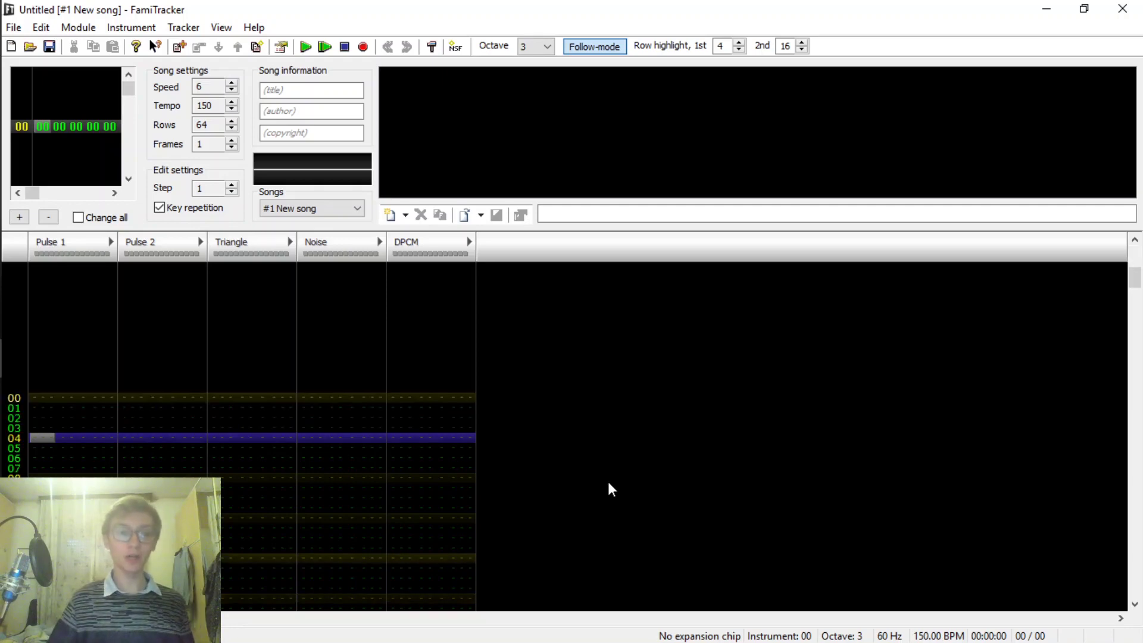
{"action": "scroll", "coordinate": [607, 481], "scroll_direction": "down", "scroll_amount": 3}
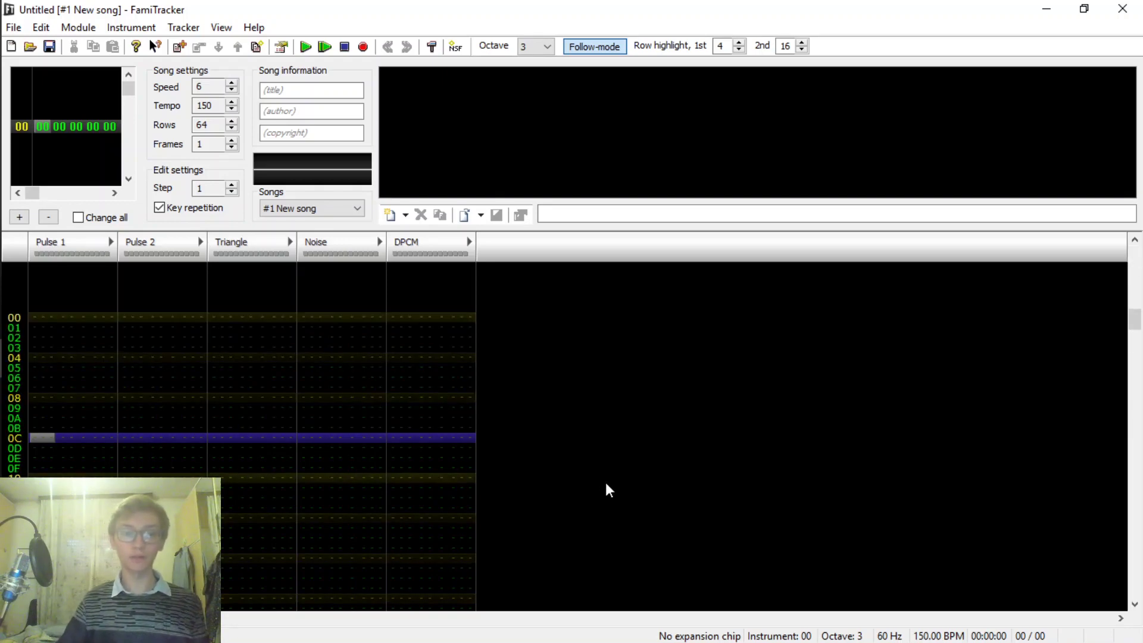
{"action": "scroll", "coordinate": [605, 482], "scroll_direction": "up", "scroll_amount": 4}
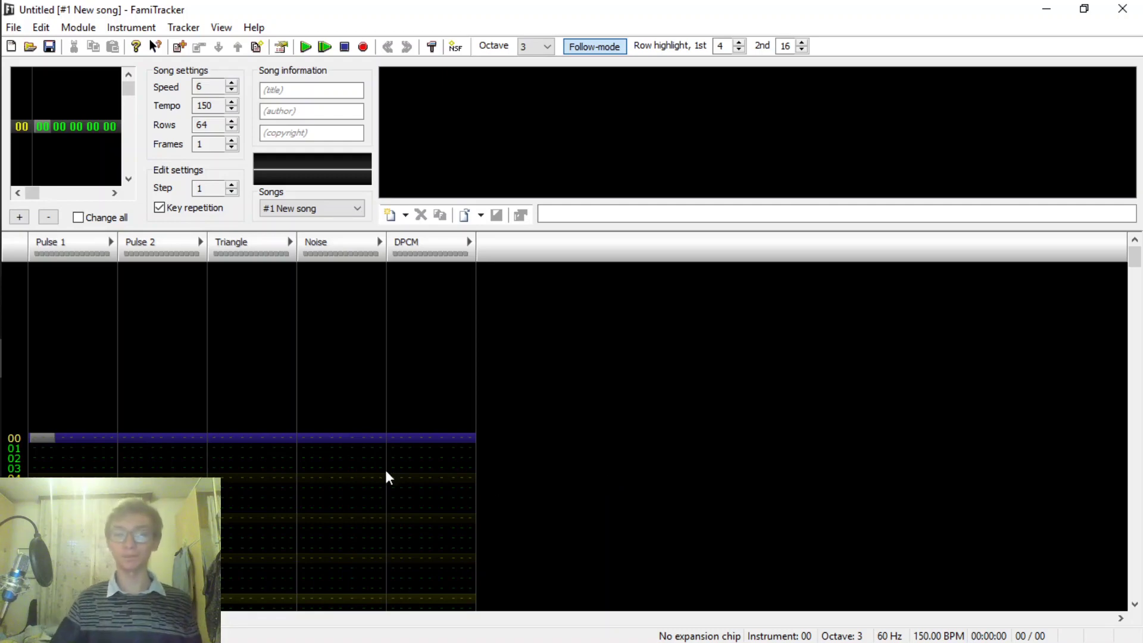
{"action": "scroll", "coordinate": [278, 435], "scroll_direction": "down", "scroll_amount": 2}
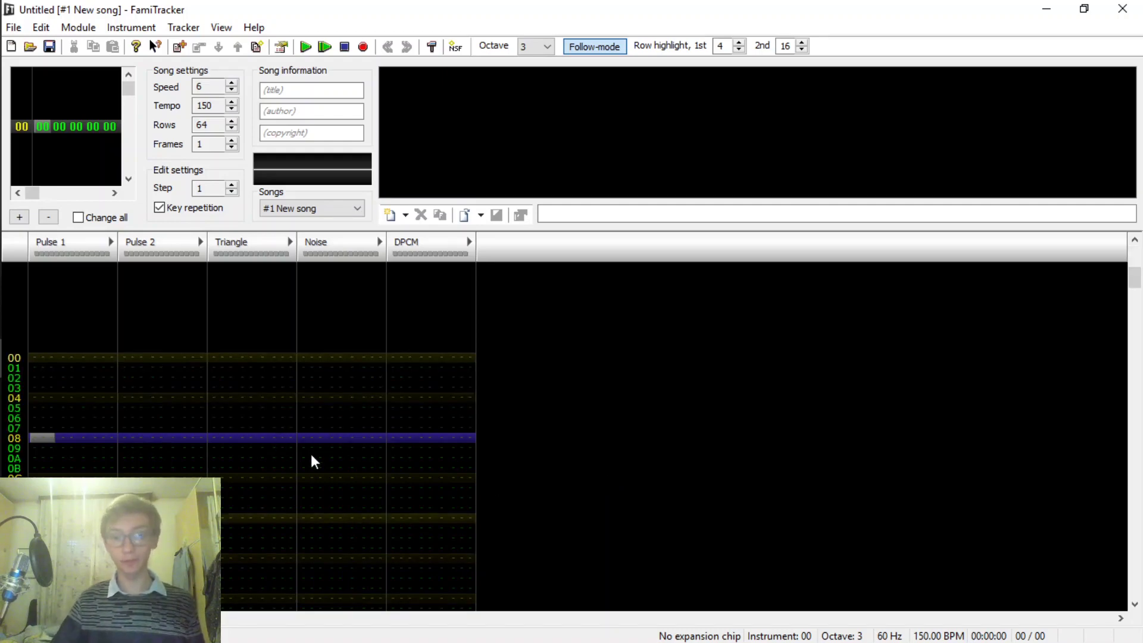
{"action": "scroll", "coordinate": [310, 456], "scroll_direction": "up", "scroll_amount": 1}
{"action": "scroll", "coordinate": [311, 455], "scroll_direction": "up", "scroll_amount": 1}
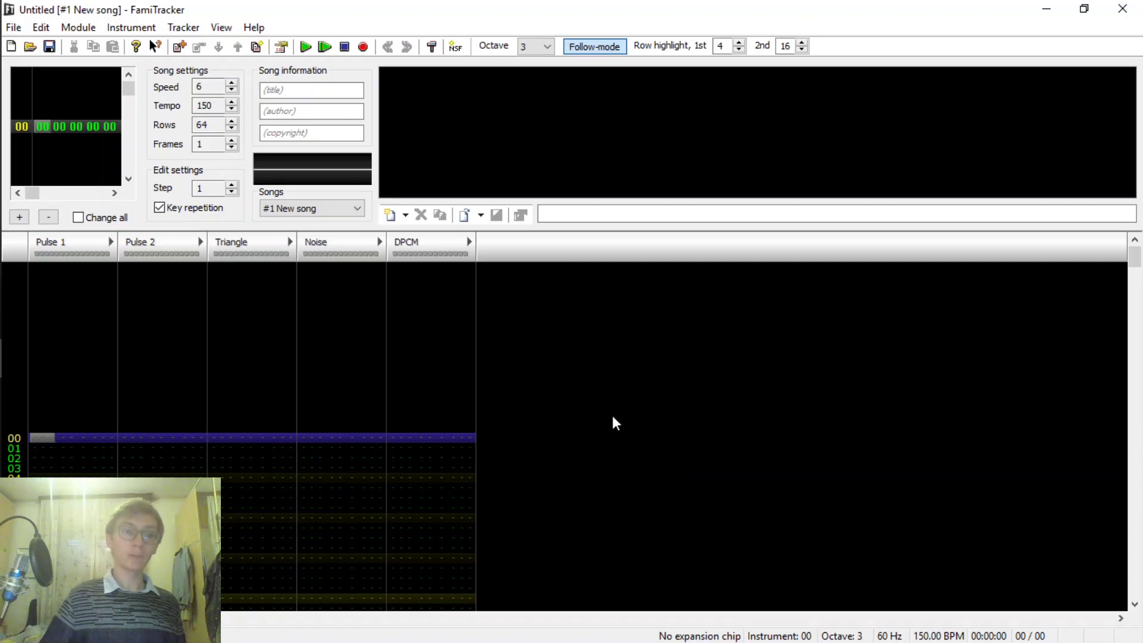
{"action": "scroll", "coordinate": [618, 414], "scroll_direction": "down", "scroll_amount": 1}
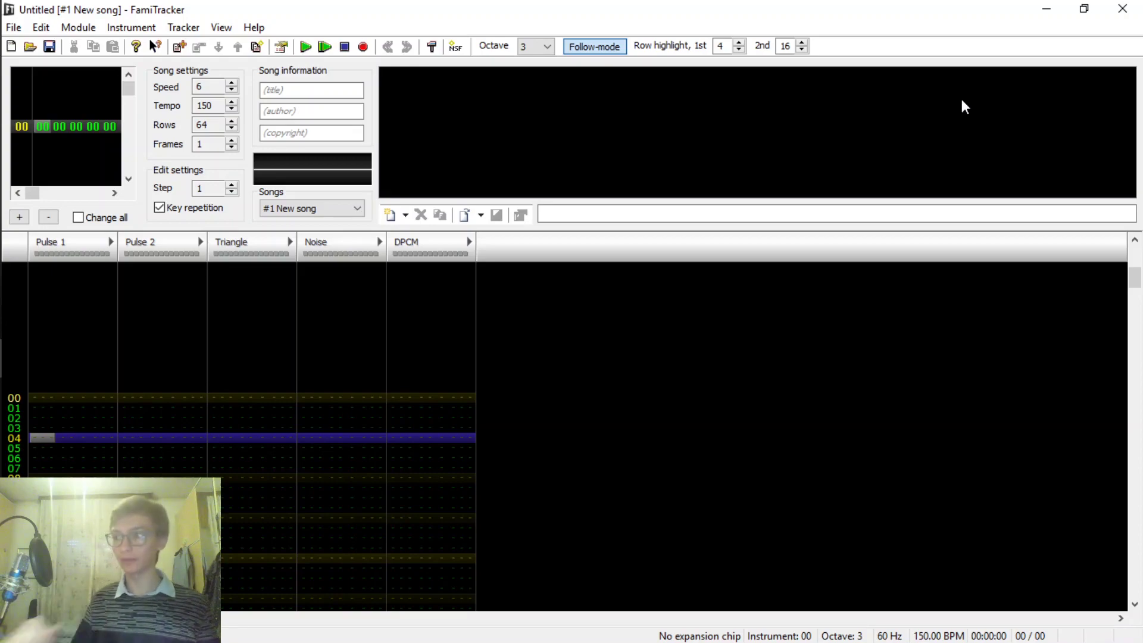
Step: Close FamiTracker and its folder window, and open the prova project in Audacity
{"action": "left_click", "coordinate": [1130, 10]}
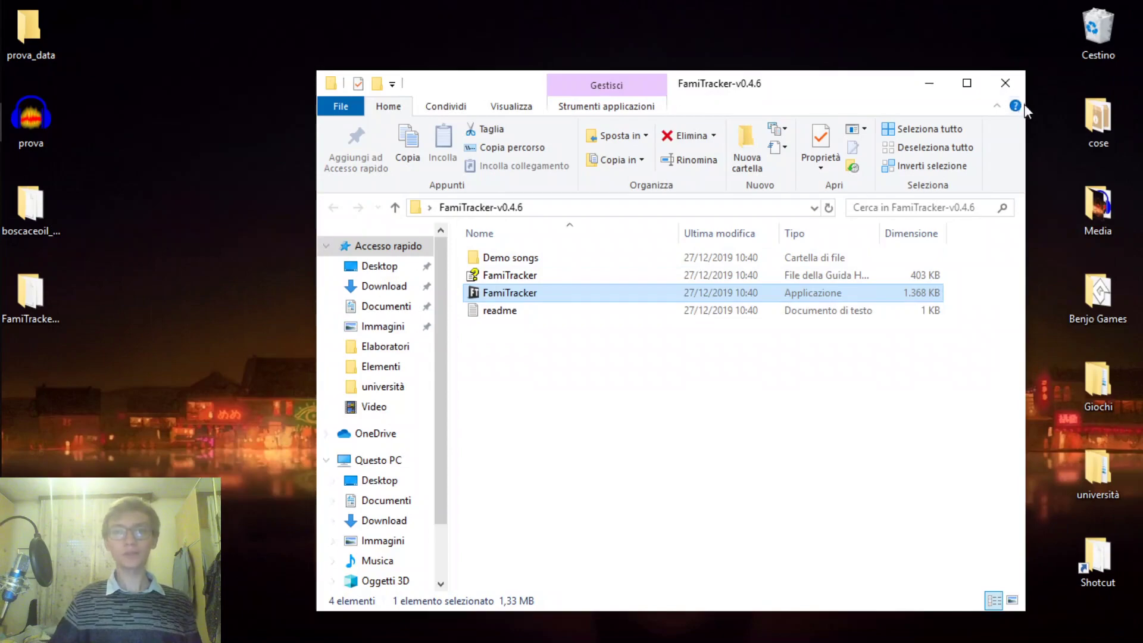
{"action": "left_click", "coordinate": [1012, 89]}
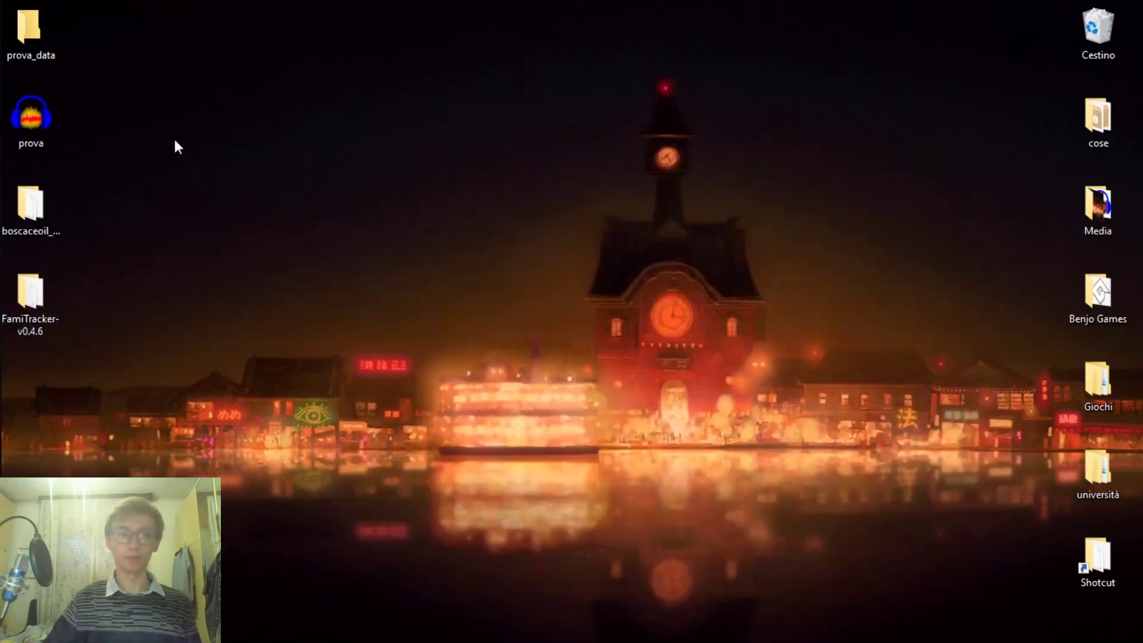
{"action": "left_click", "coordinate": [52, 127]}
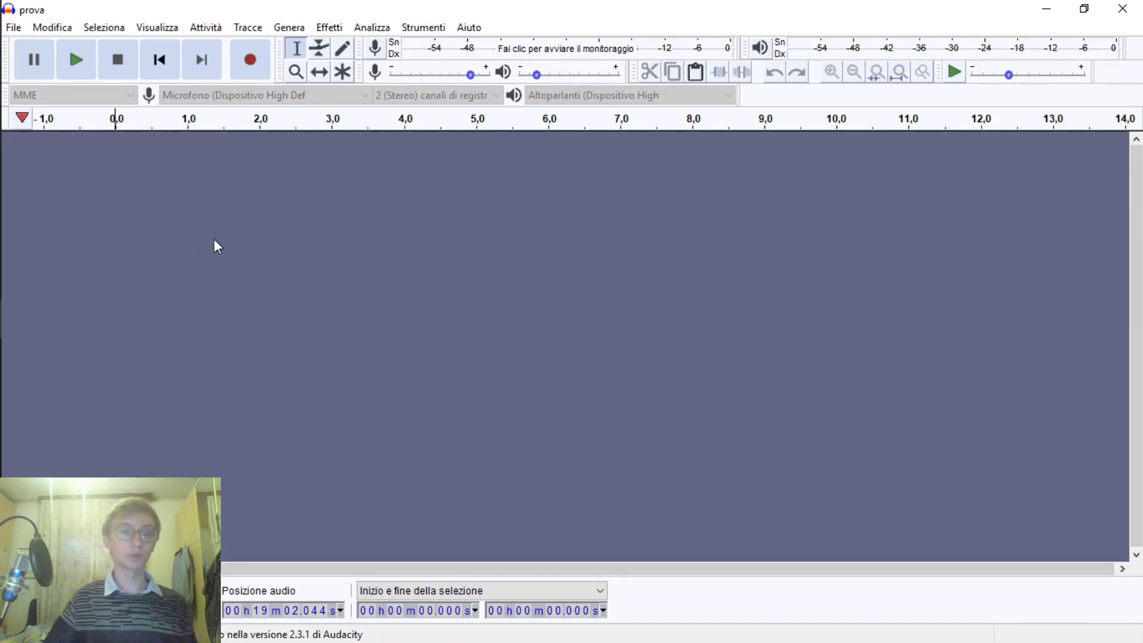
Step: Switch to Chrome, go back to the Google results and search for audacity
{"action": "mouse_move", "coordinate": [2, 298]}
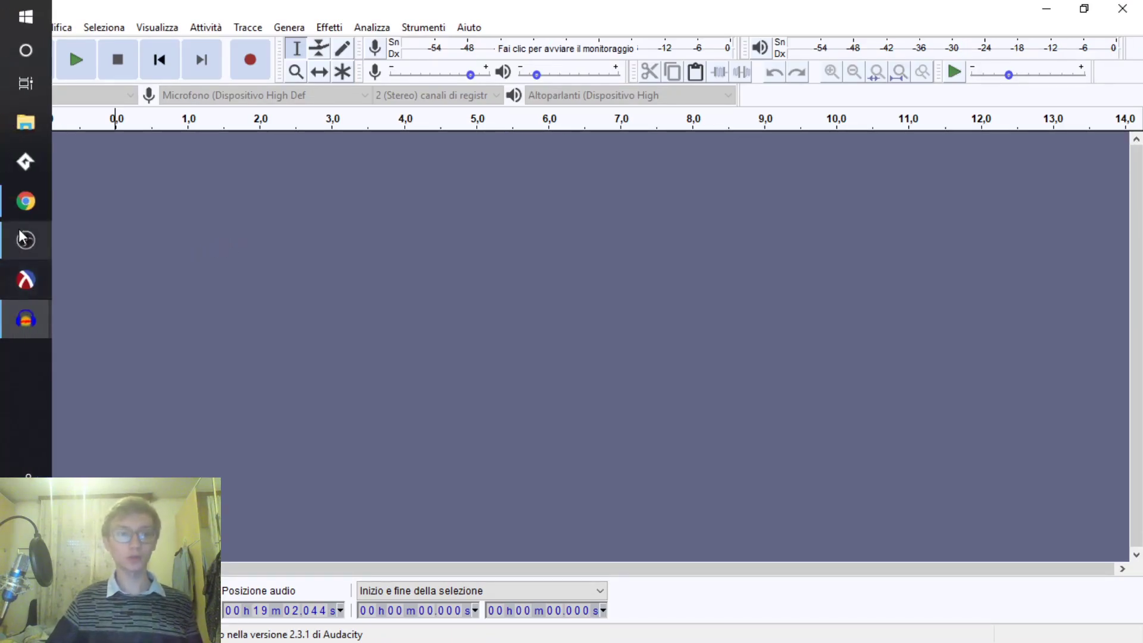
{"action": "left_click", "coordinate": [24, 203]}
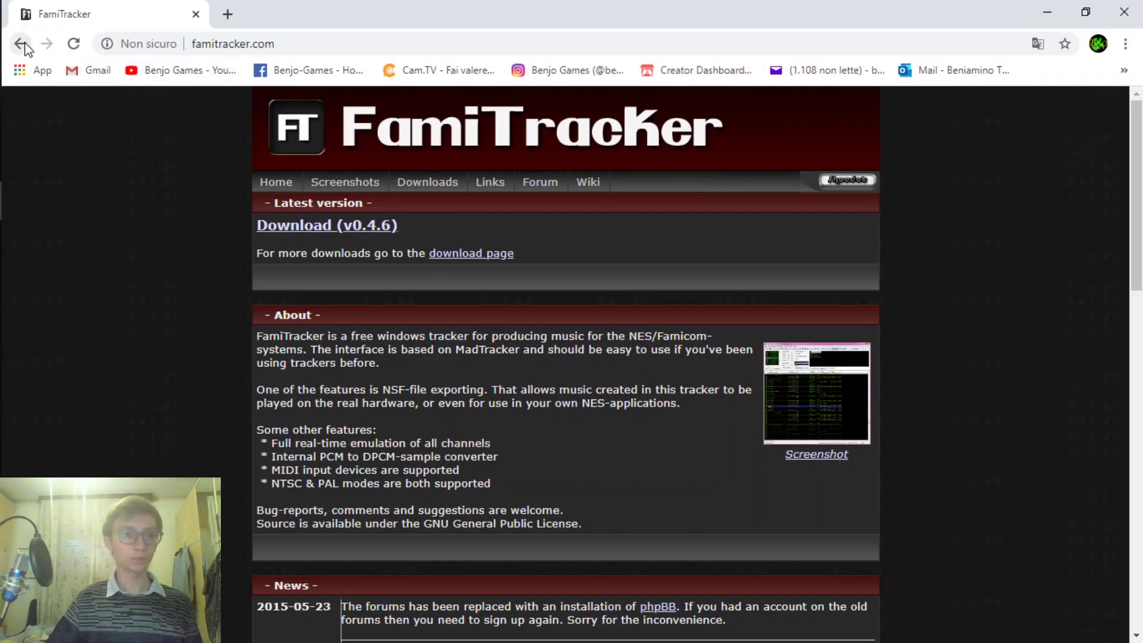
{"action": "left_click", "coordinate": [19, 44]}
{"action": "left_click_drag", "start_coordinate": [242, 128], "coordinate": [107, 136]}
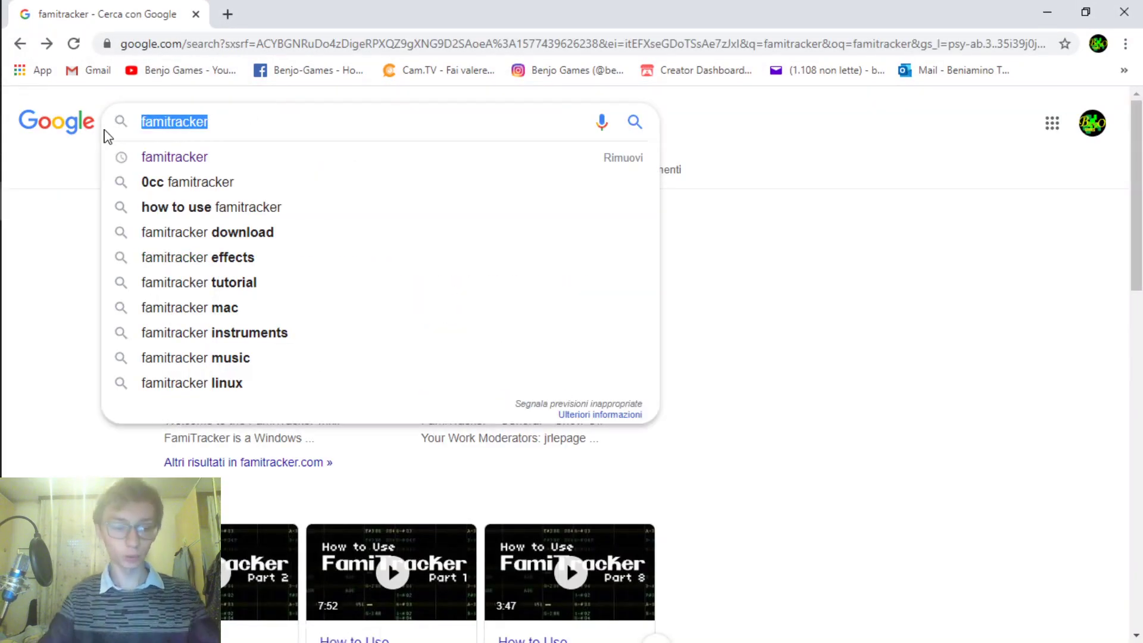
{"action": "type", "text": "audac"}
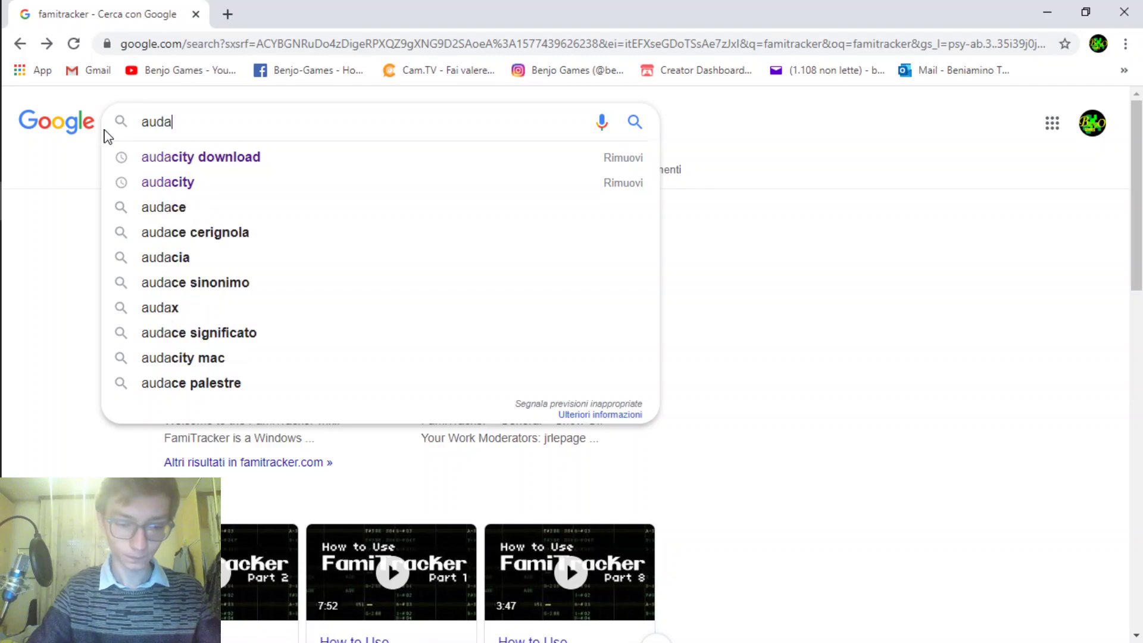
{"action": "type", "text": "ity"}
{"action": "key", "text": "Return"}
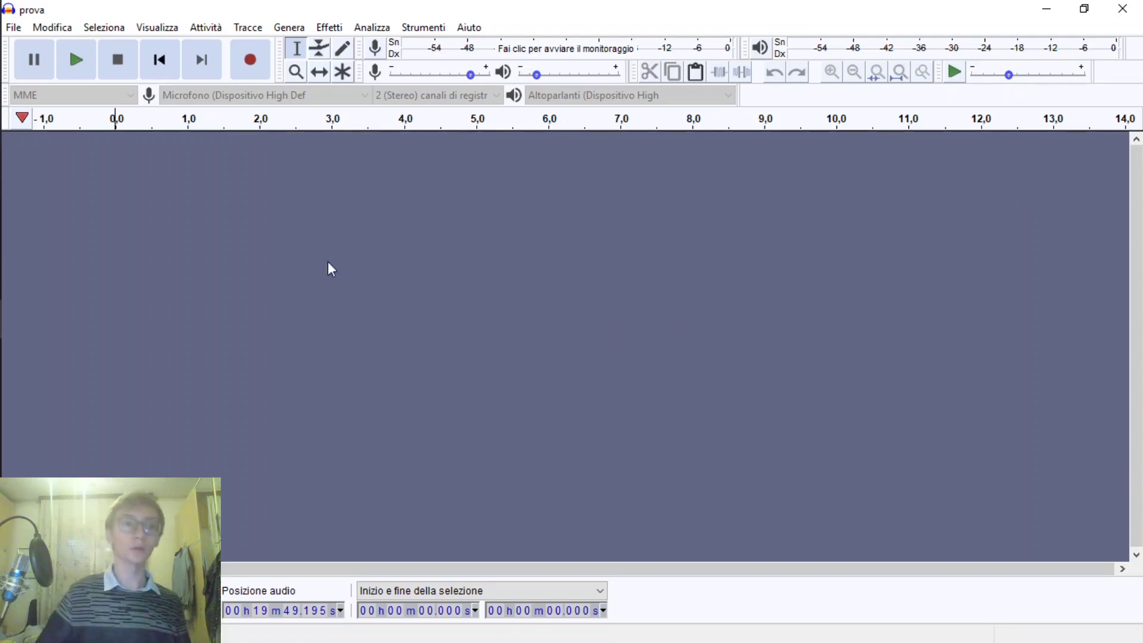
Step: Open the TSmenu audio file from Benjo Games > musiche in the Audacity prova project, copying the file before editing
{"action": "left_click", "coordinate": [13, 27]}
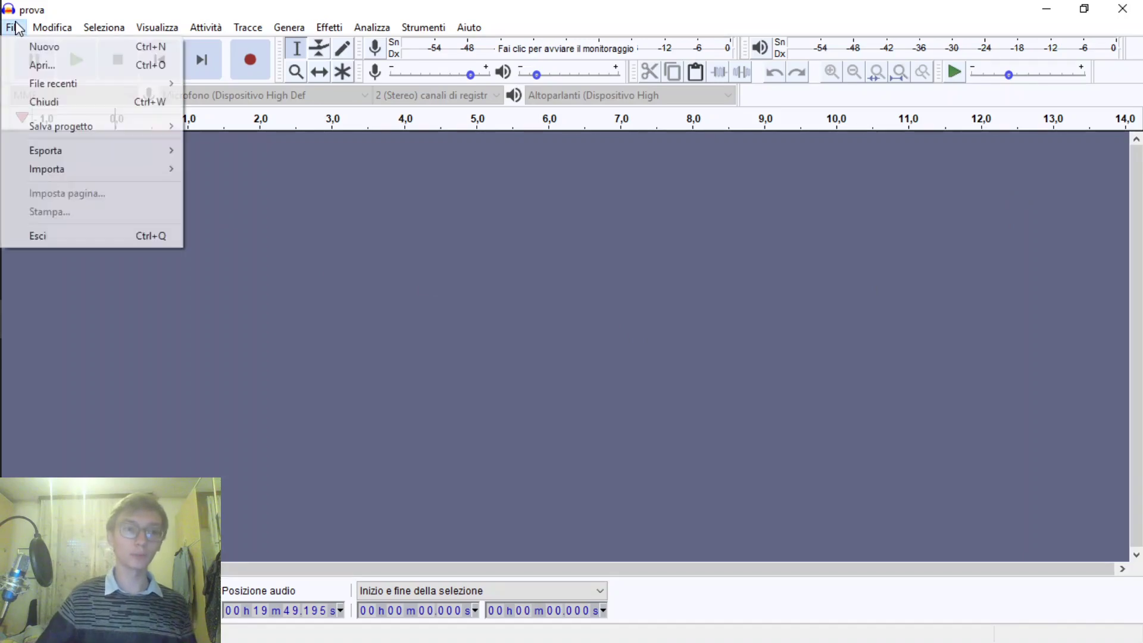
{"action": "left_click", "coordinate": [42, 64]}
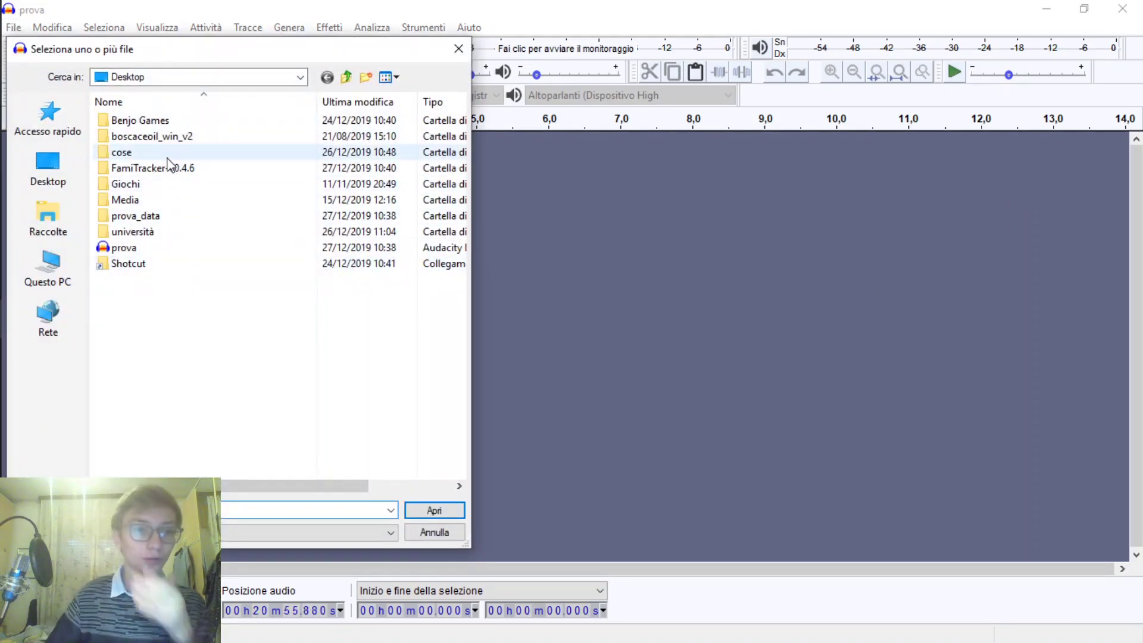
{"action": "double_click", "coordinate": [161, 121]}
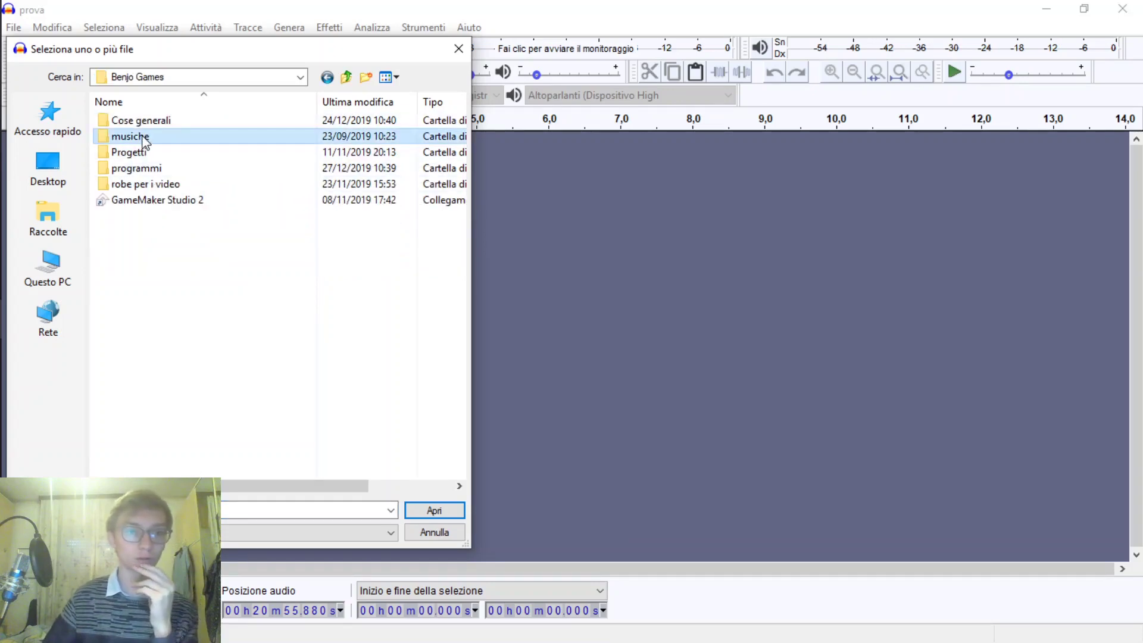
{"action": "double_click", "coordinate": [144, 140]}
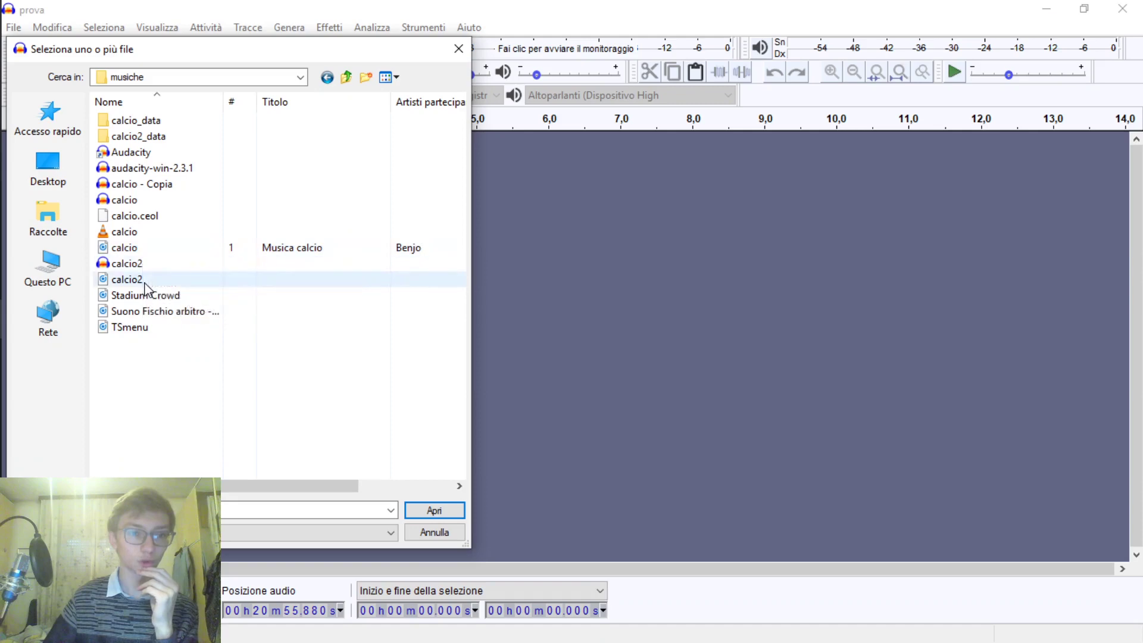
{"action": "double_click", "coordinate": [157, 328]}
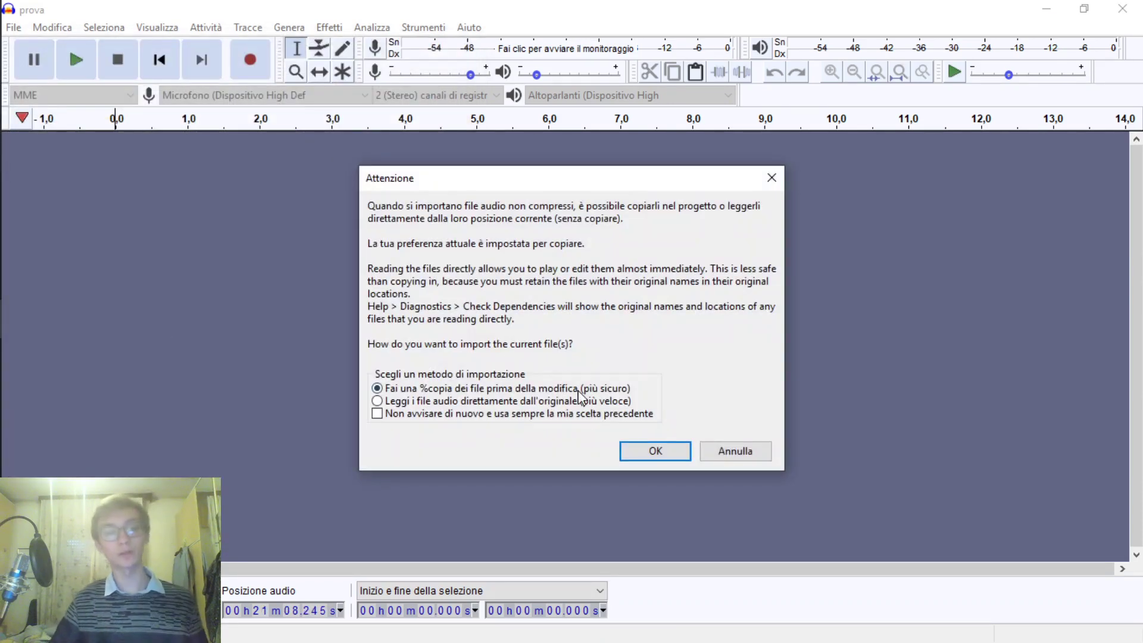
{"action": "left_click", "coordinate": [665, 451]}
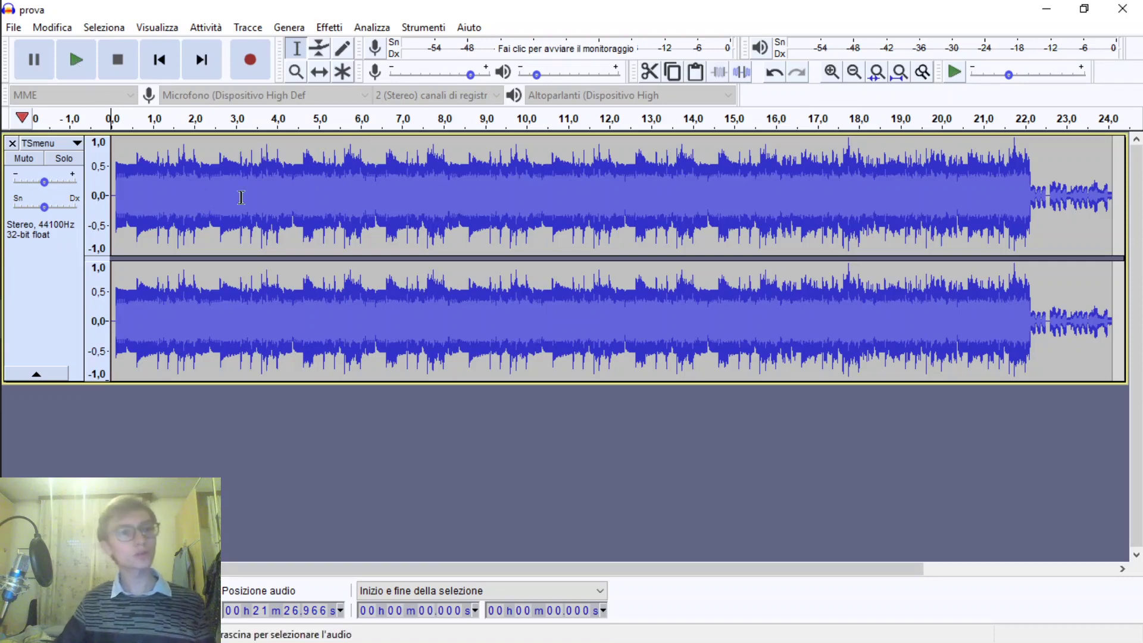
Step: View the recording in progress in the other Audacity window and return to the prova project
{"action": "mouse_move", "coordinate": [22, 302]}
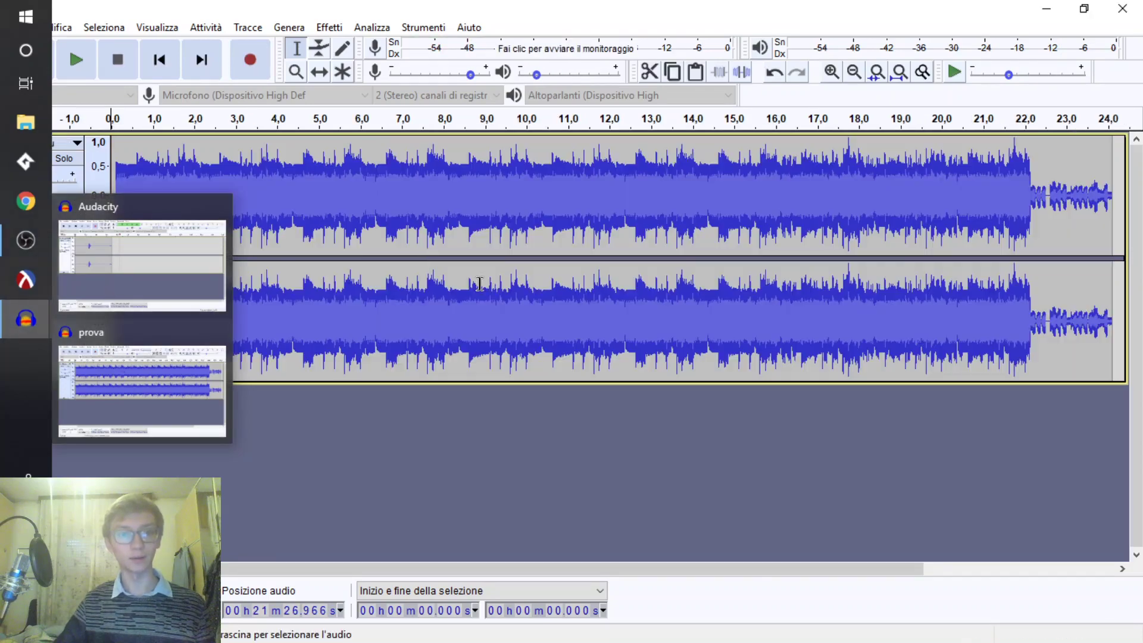
{"action": "mouse_move", "coordinate": [9, 328]}
{"action": "left_click", "coordinate": [109, 276]}
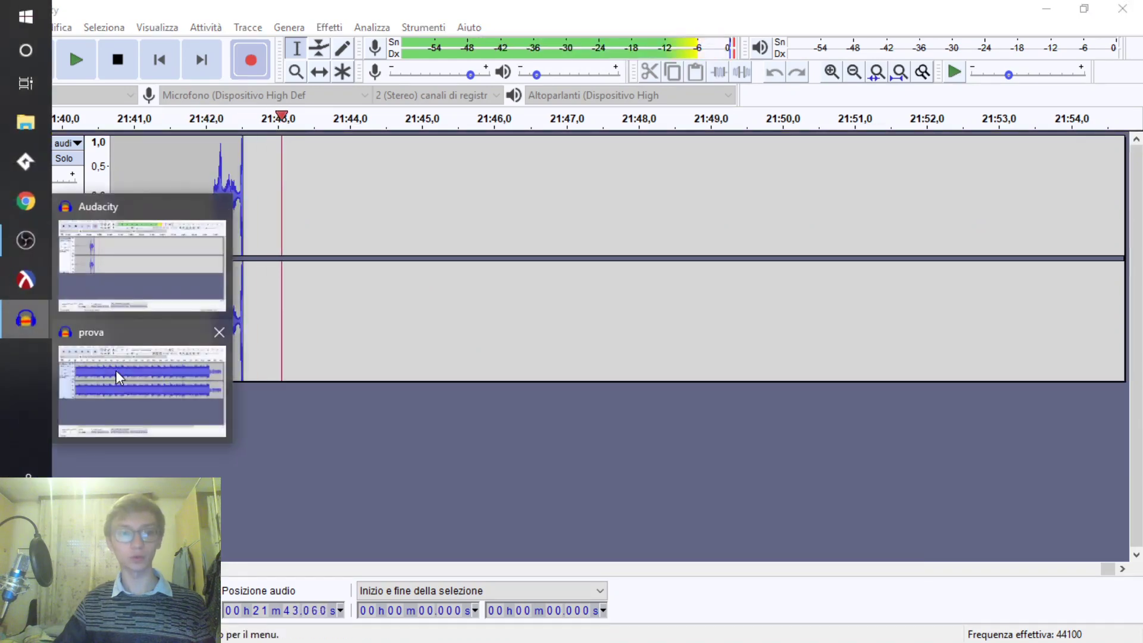
{"action": "left_click", "coordinate": [115, 370]}
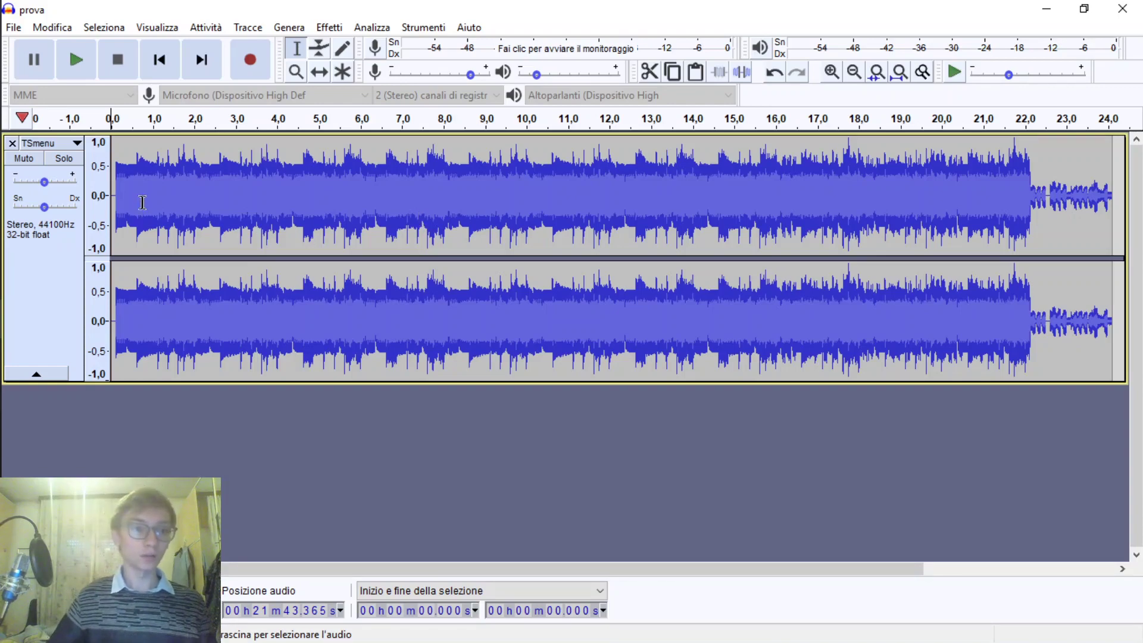
Step: Select the silence at the start of the TSmenu track, from 0 to 0.101 seconds, and delete it
{"action": "key", "text": "ctrl+1"}
{"action": "key", "text": "ctrl+1"}
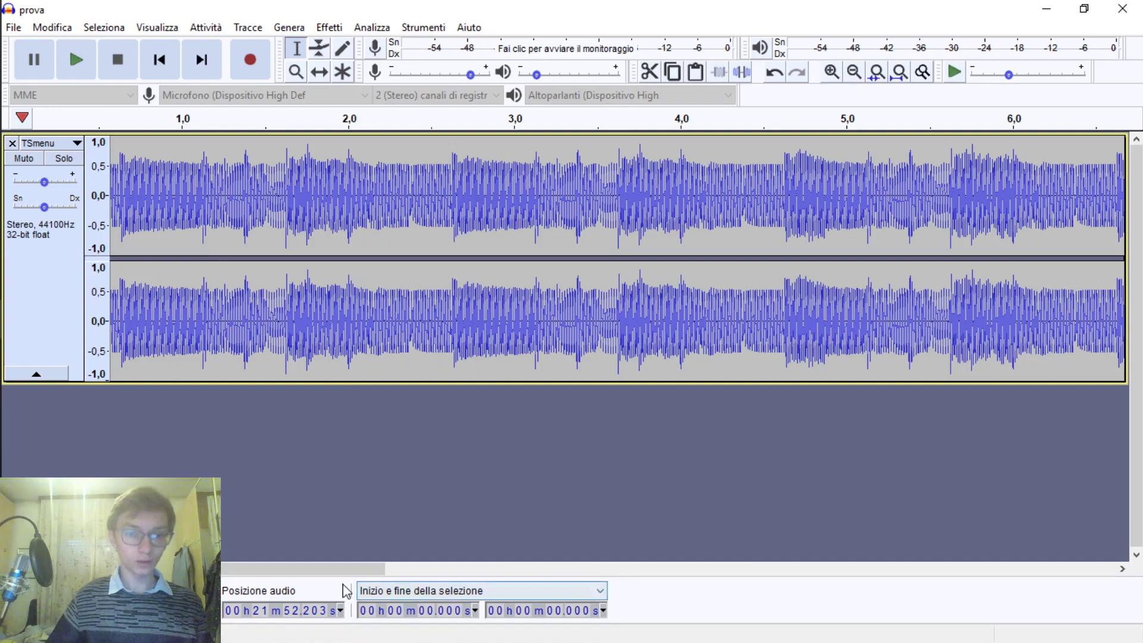
{"action": "key", "text": "ctrl+f"}
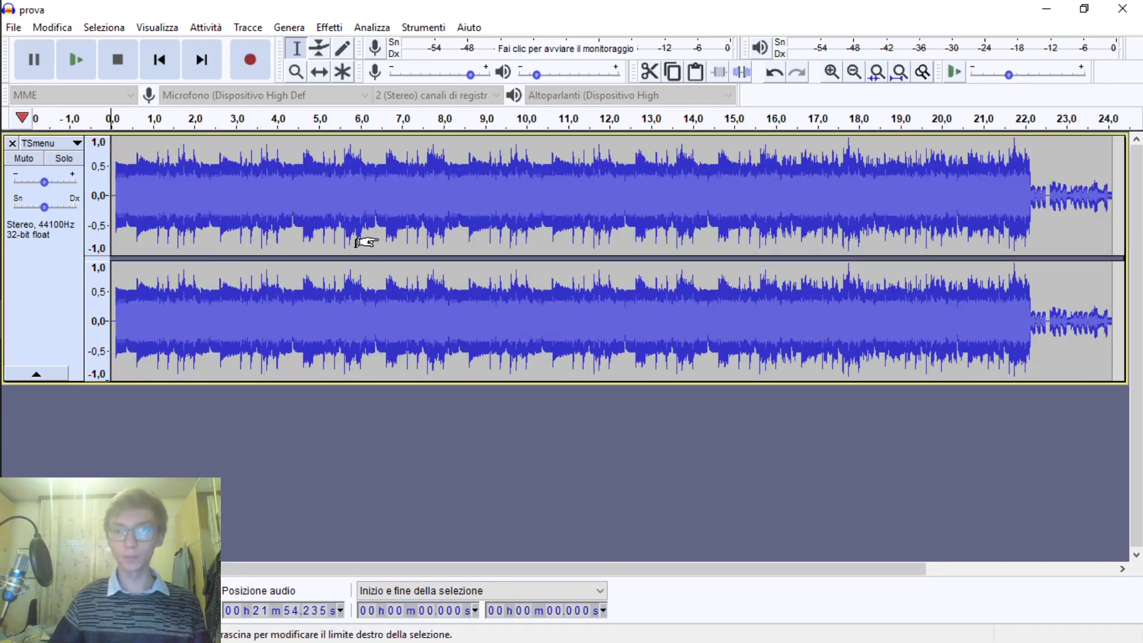
{"action": "scroll", "coordinate": [361, 239], "scroll_direction": "up", "scroll_amount": 2, "text": "ctrl"}
{"action": "scroll", "coordinate": [366, 242], "scroll_direction": "up", "scroll_amount": 1, "text": "ctrl"}
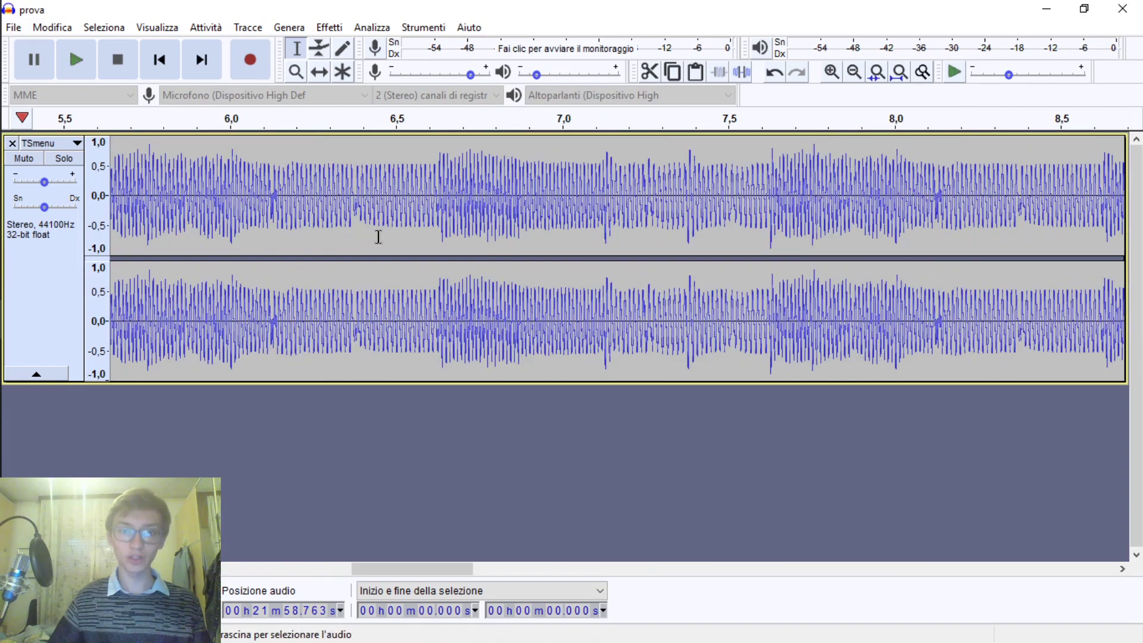
{"action": "left_click_drag", "start_coordinate": [454, 573], "coordinate": [214, 570]}
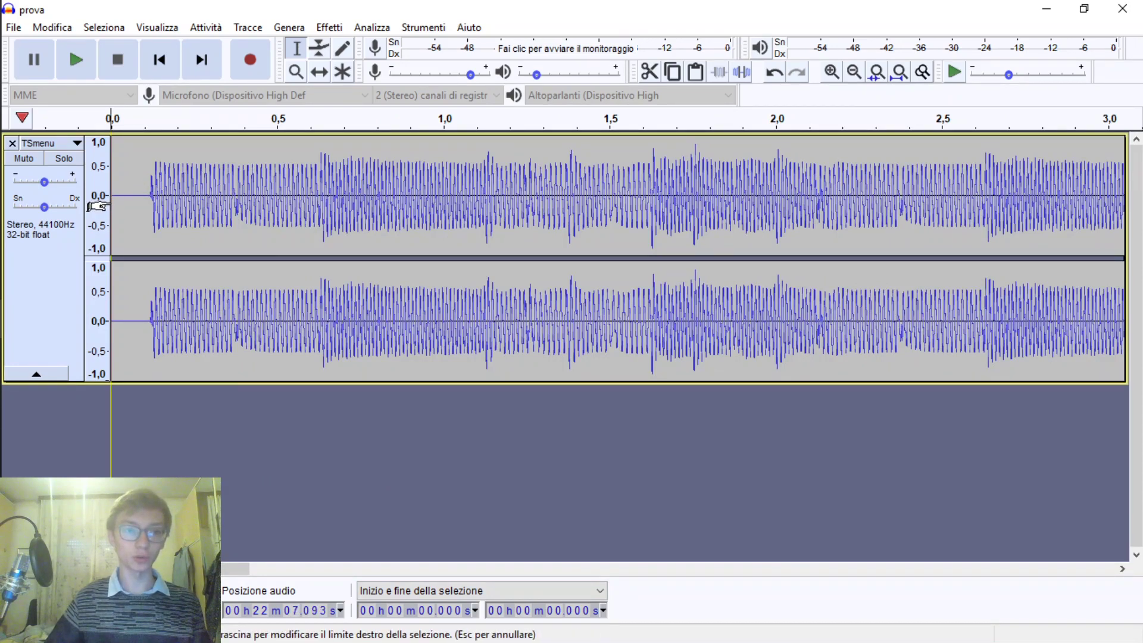
{"action": "left_click_drag", "start_coordinate": [97, 206], "coordinate": [131, 208]}
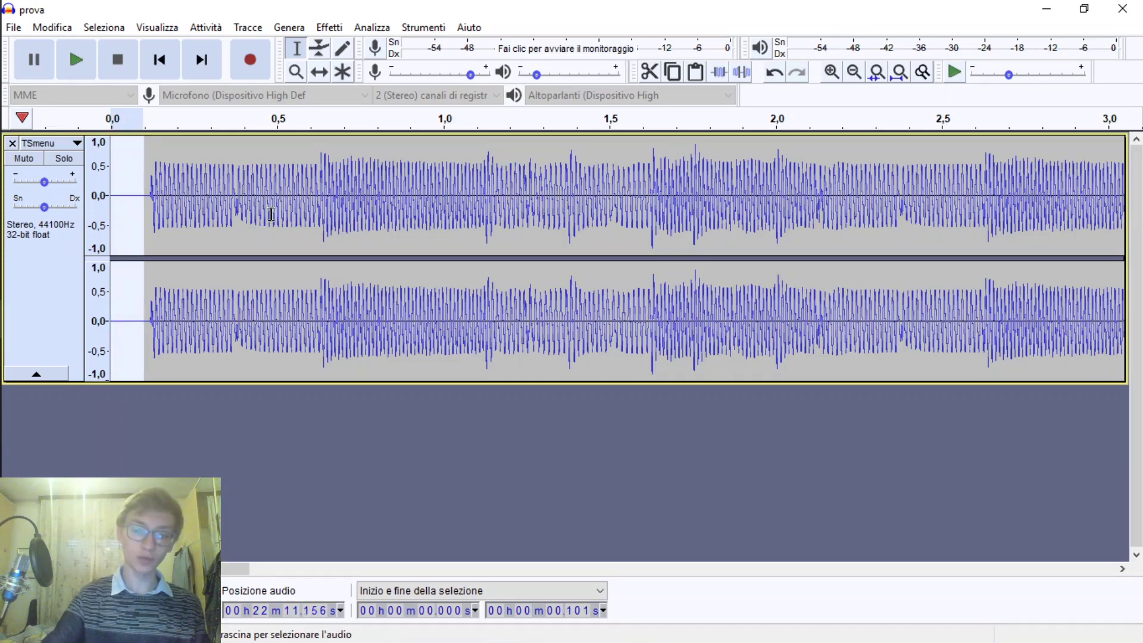
{"action": "key", "text": "Delete"}
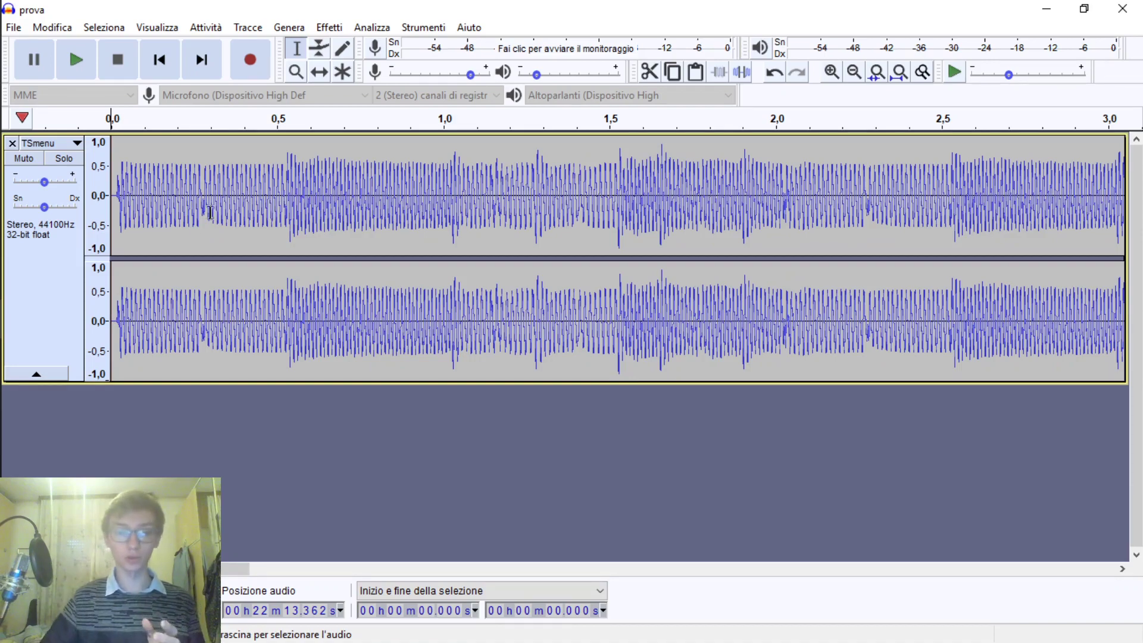
Step: Select the entire TSmenu audio and append a copy of it at the end of the track
{"action": "mouse_move", "coordinate": [236, 569]}
{"action": "left_mouse_down"}
{"action": "mouse_move", "coordinate": [956, 567]}
{"action": "mouse_move", "coordinate": [1092, 582]}
{"action": "mouse_move", "coordinate": [224, 584]}
{"action": "left_mouse_up"}
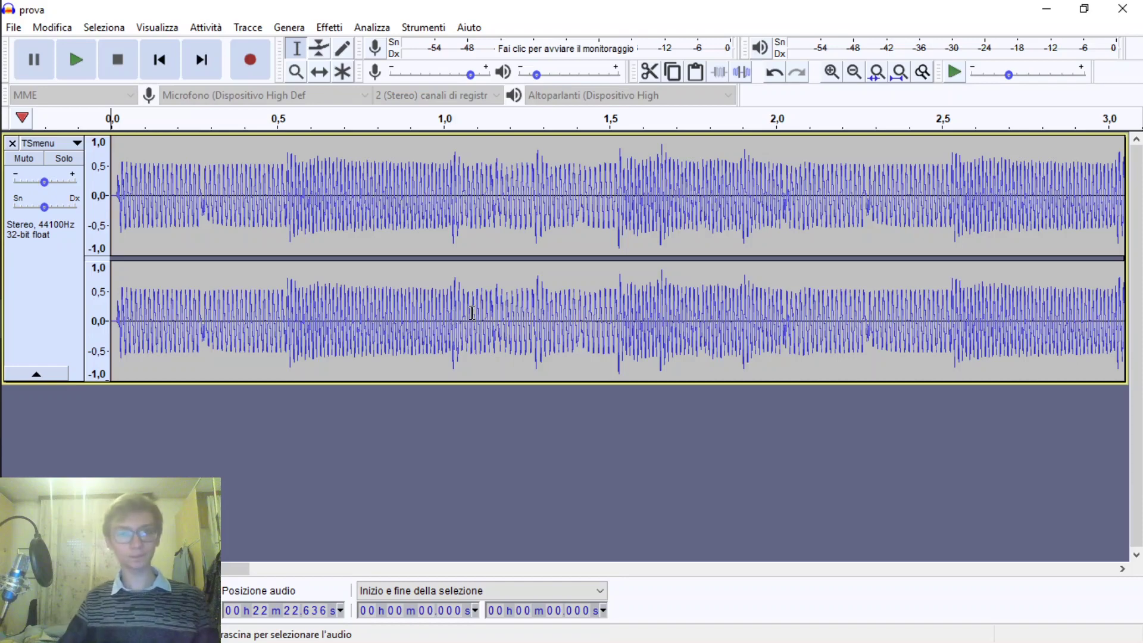
{"action": "scroll", "coordinate": [470, 327], "scroll_direction": "down", "scroll_amount": 2}
{"action": "scroll", "coordinate": [478, 326], "scroll_direction": "down", "scroll_amount": 1}
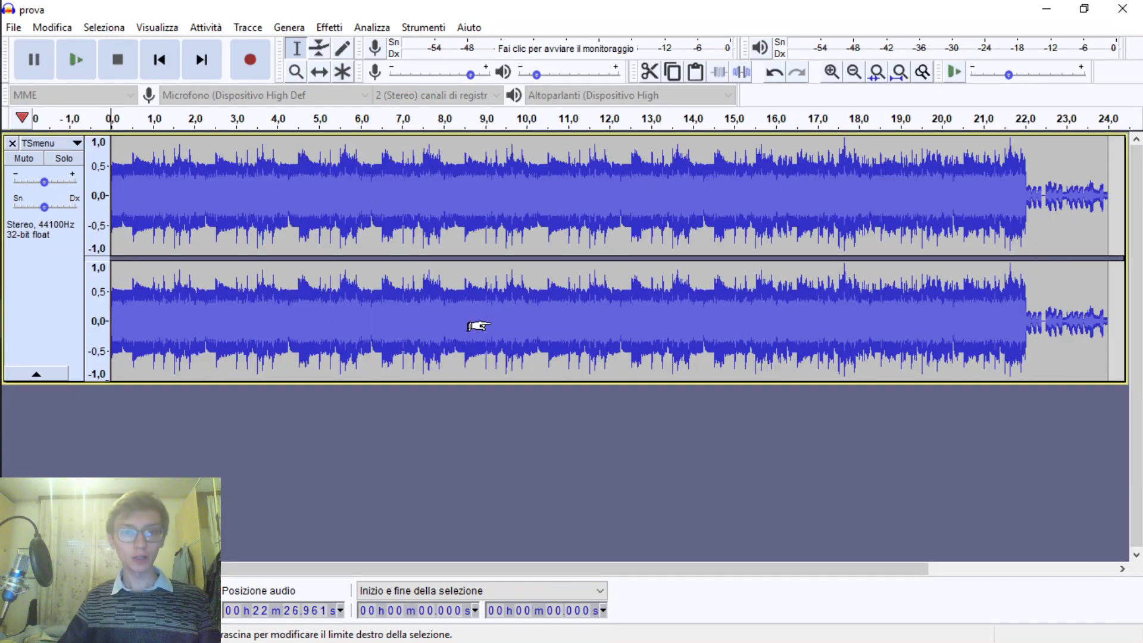
{"action": "scroll", "coordinate": [479, 326], "scroll_direction": "down", "scroll_amount": 1}
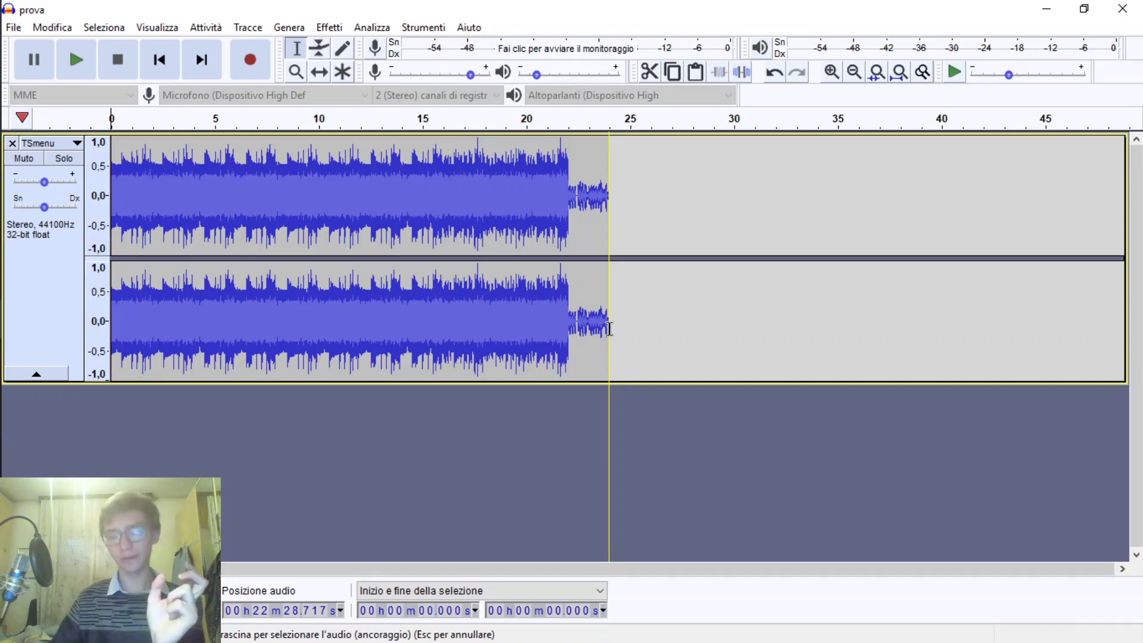
{"action": "left_click", "coordinate": [430, 318]}
{"action": "key", "text": "ctrl+a"}
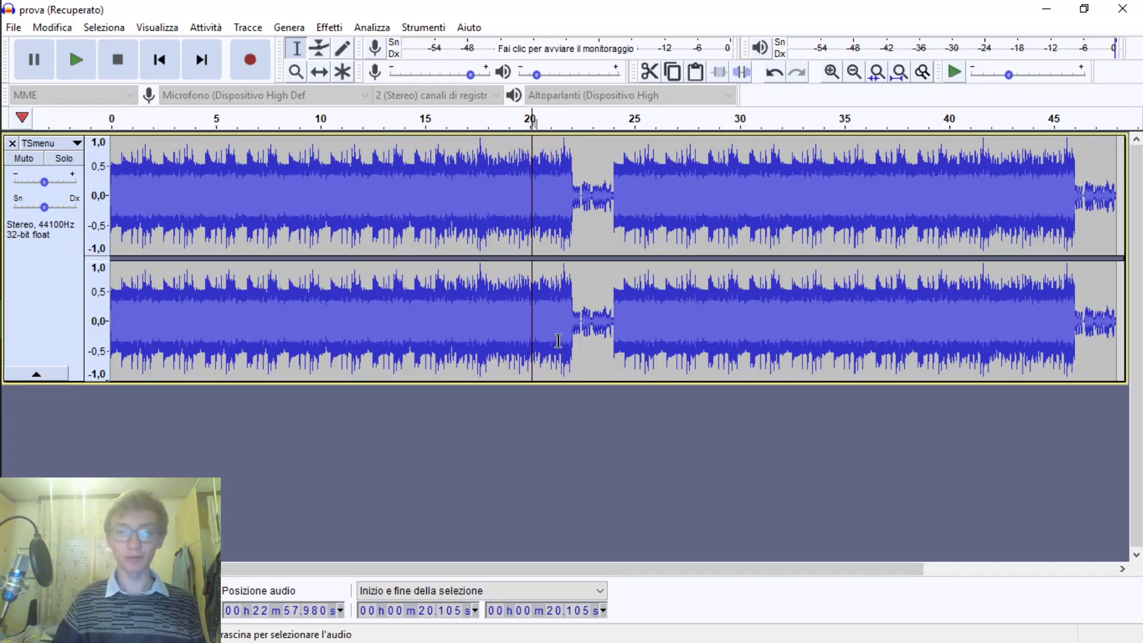
{"action": "mouse_move", "coordinate": [1, 265]}
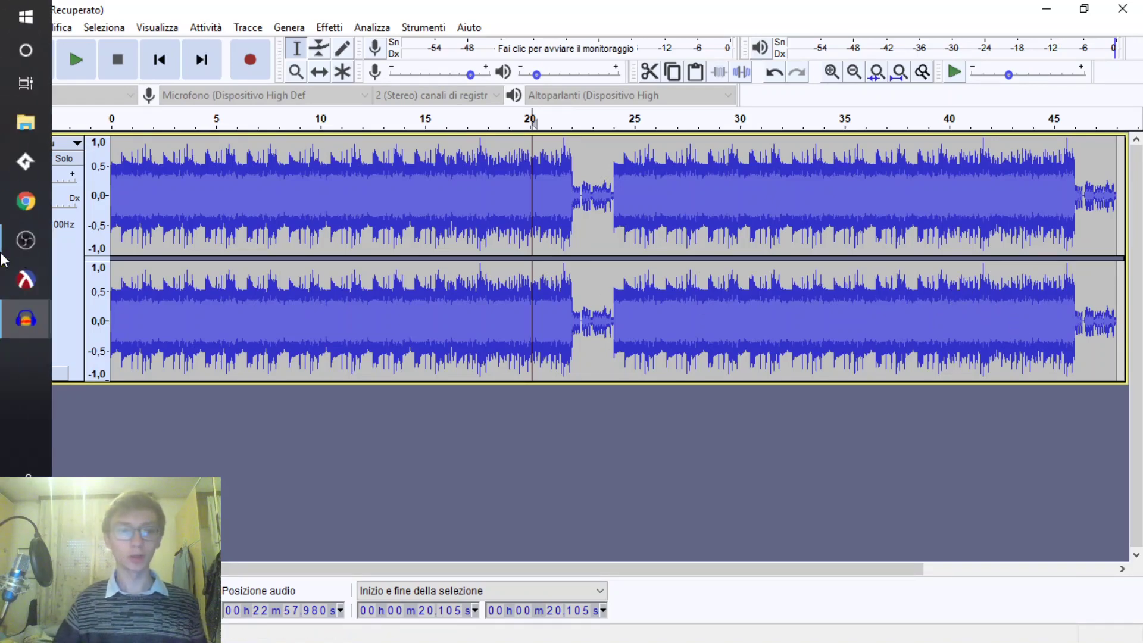
{"action": "mouse_move", "coordinate": [12, 244]}
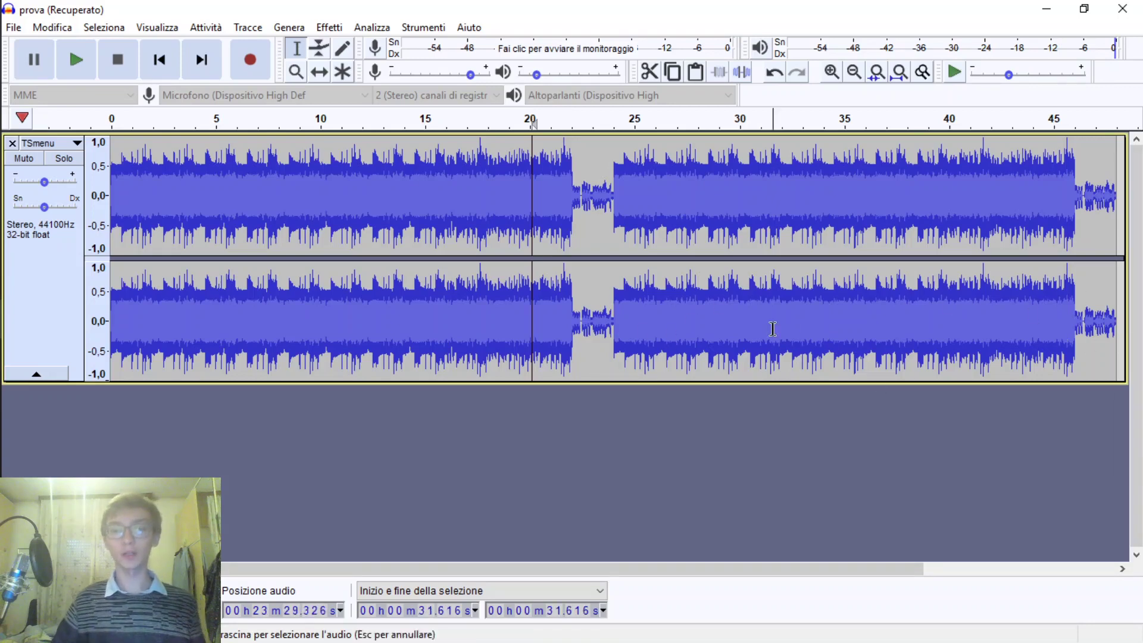
{"action": "left_click", "coordinate": [560, 321]}
{"action": "left_click", "coordinate": [700, 326]}
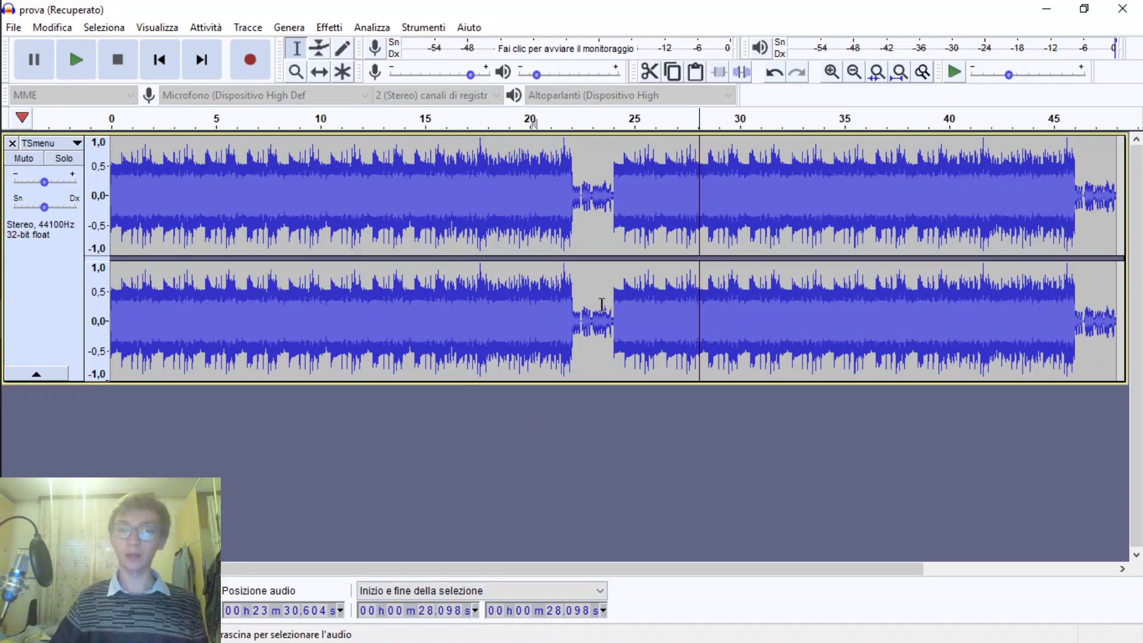
{"action": "left_click_drag", "start_coordinate": [602, 304], "coordinate": [780, 316]}
{"action": "left_click", "coordinate": [836, 322]}
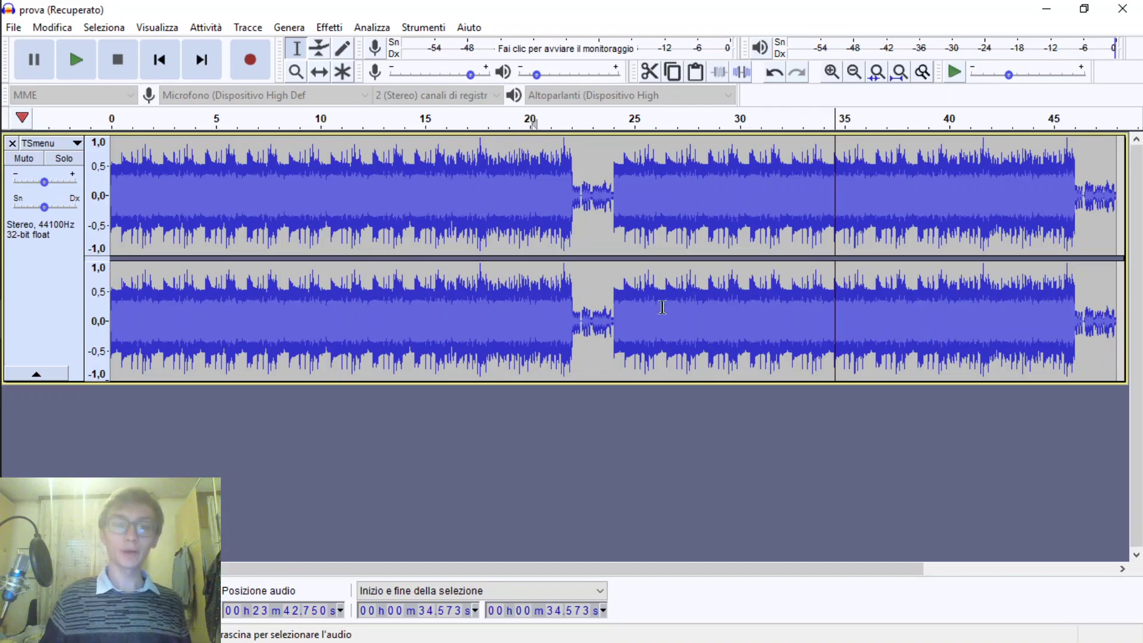
Step: Split the TSmenu clip at about 27.7 seconds
{"action": "left_click", "coordinate": [691, 324]}
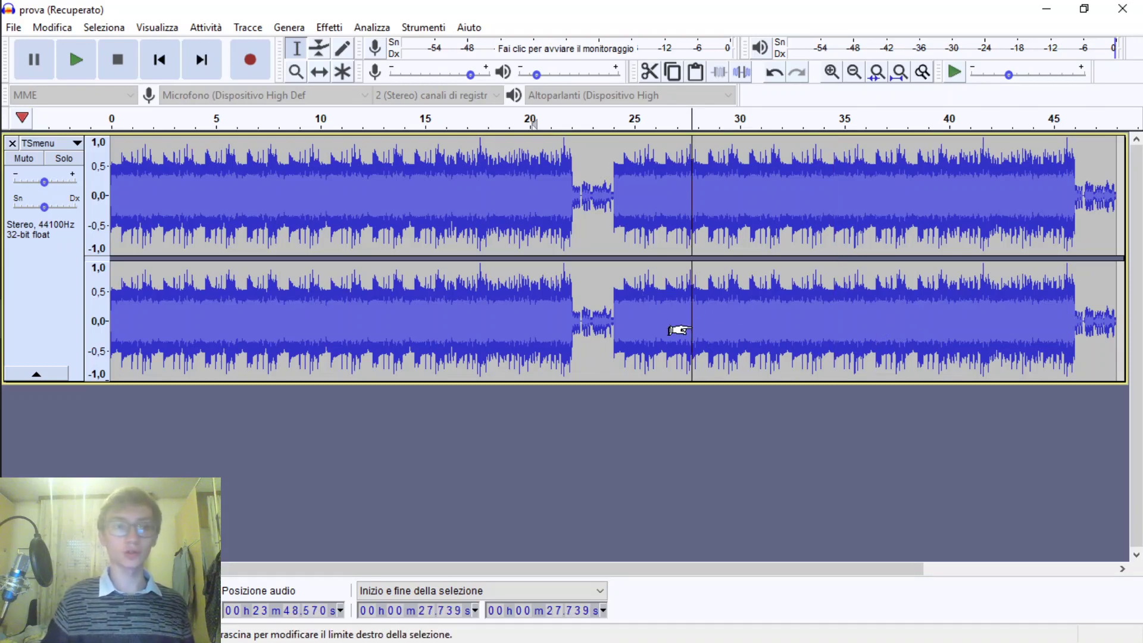
{"action": "left_click", "coordinate": [64, 29]}
{"action": "mouse_move", "coordinate": [89, 220]}
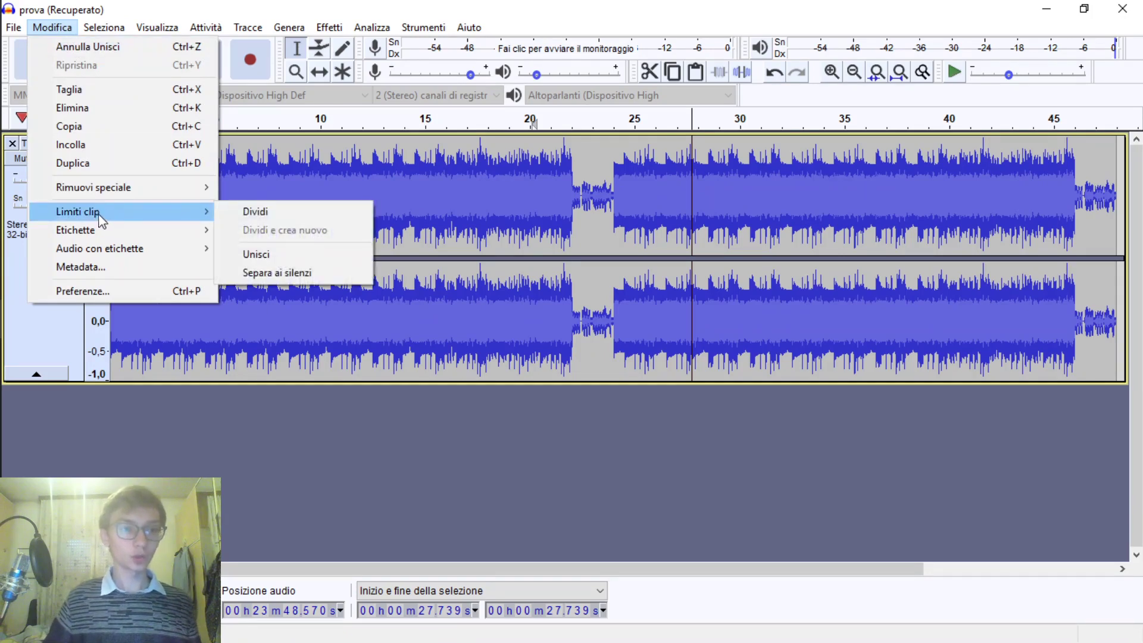
{"action": "left_click", "coordinate": [268, 214]}
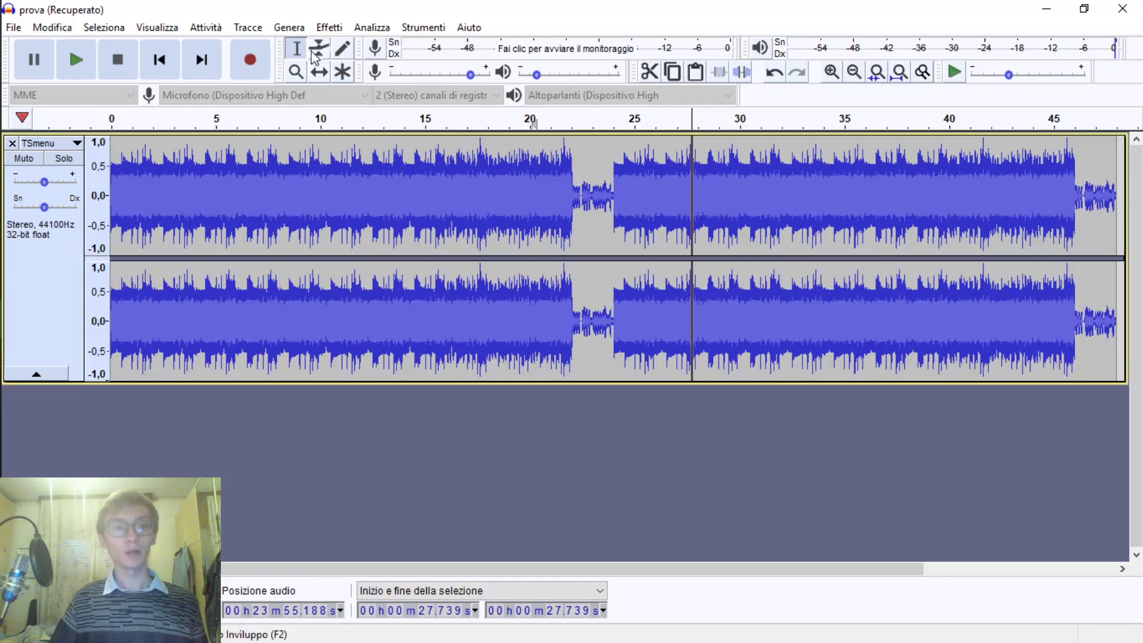
{"action": "left_click", "coordinate": [507, 178]}
{"action": "left_click", "coordinate": [575, 185]}
{"action": "left_click", "coordinate": [424, 191]}
{"action": "left_click", "coordinate": [530, 192]}
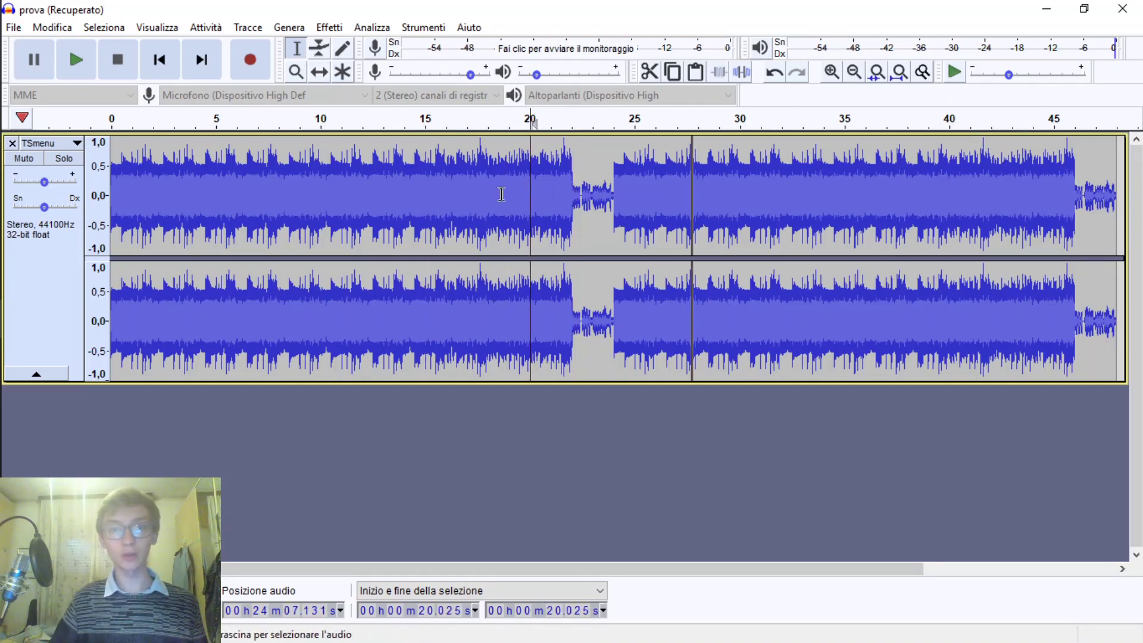
{"action": "left_click_drag", "start_coordinate": [502, 191], "coordinate": [651, 192]}
{"action": "left_click", "coordinate": [755, 206]}
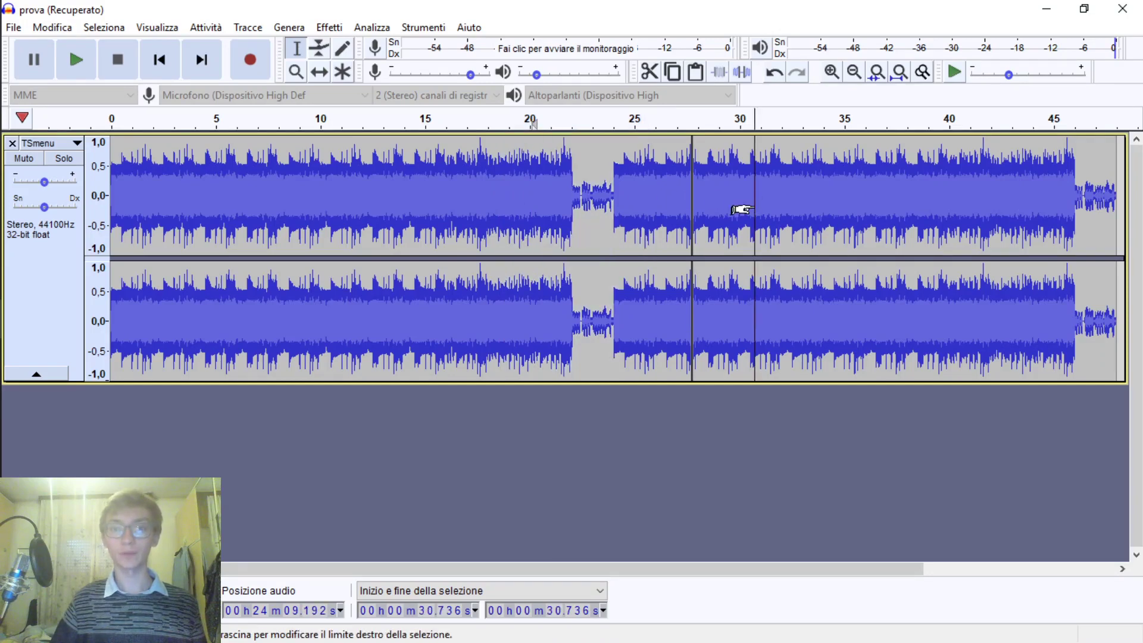
Step: Shift the clip after the split about 0.4 seconds later with the Time Shift tool, leaving a small gap
{"action": "left_click", "coordinate": [320, 74]}
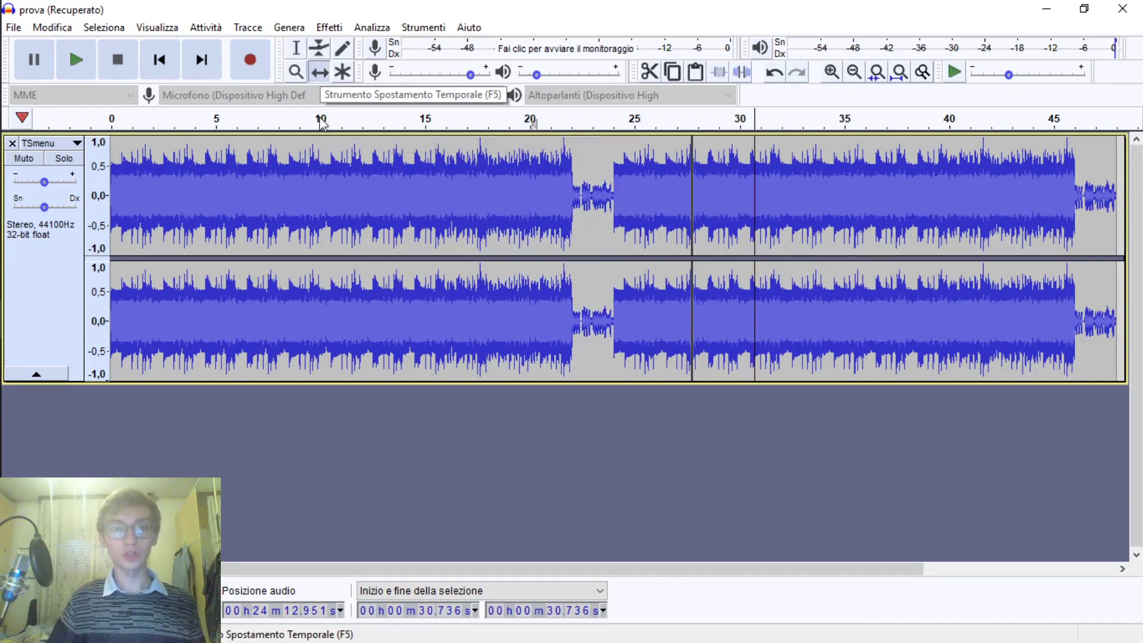
{"action": "mouse_move", "coordinate": [790, 207]}
{"action": "left_mouse_down"}
{"action": "mouse_move", "coordinate": [806, 207]}
{"action": "mouse_move", "coordinate": [781, 206]}
{"action": "mouse_move", "coordinate": [803, 202]}
{"action": "left_mouse_up"}
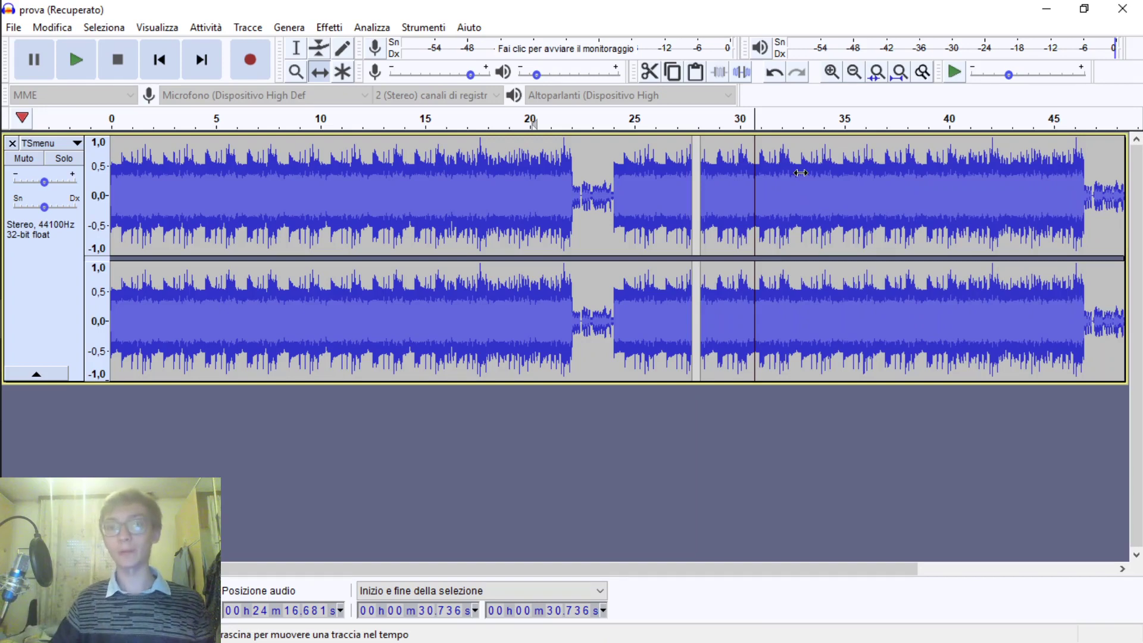
Step: Shift the clip after the split further along the timeline so that it starts at about 29.7 seconds
{"action": "left_click_drag", "start_coordinate": [801, 173], "coordinate": [848, 194]}
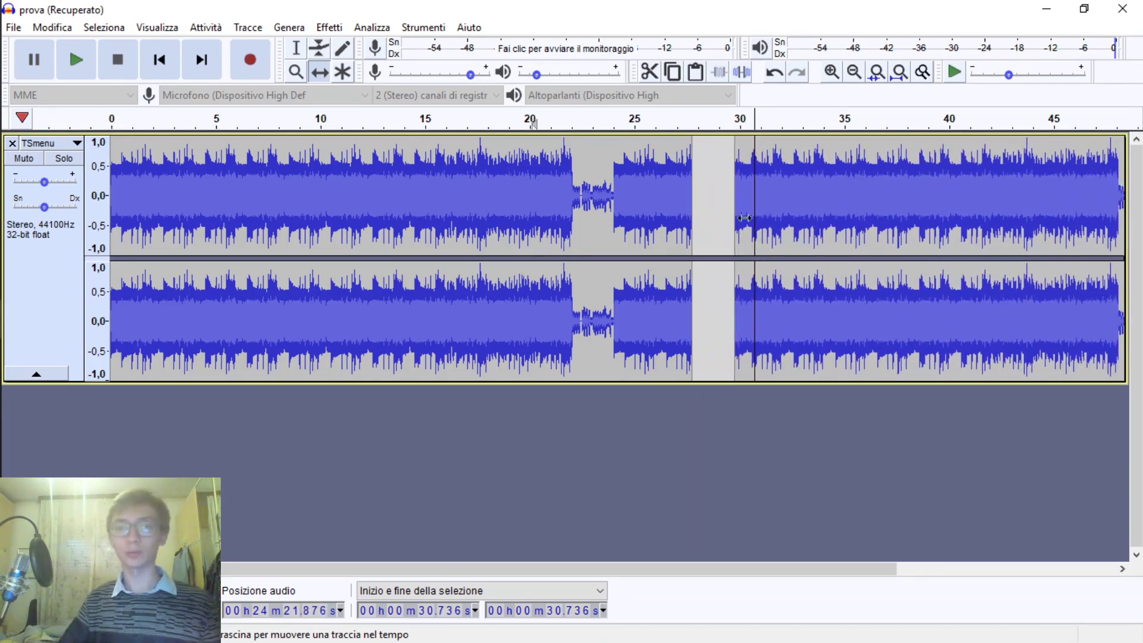
{"action": "key", "text": "F1"}
{"action": "left_click", "coordinate": [629, 187]}
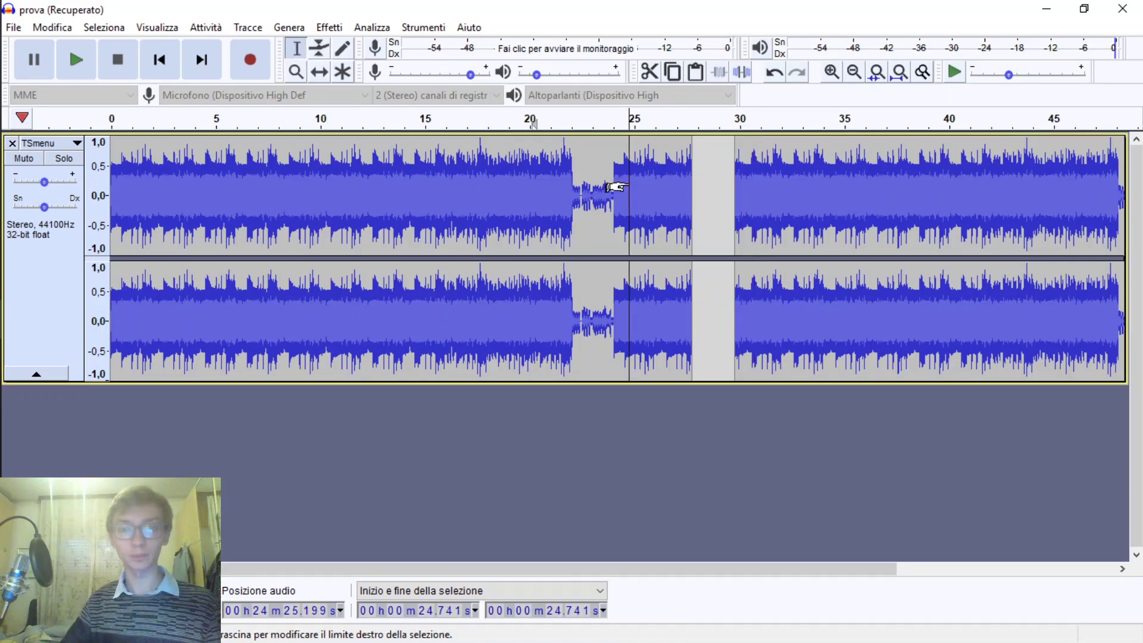
{"action": "left_click", "coordinate": [884, 193]}
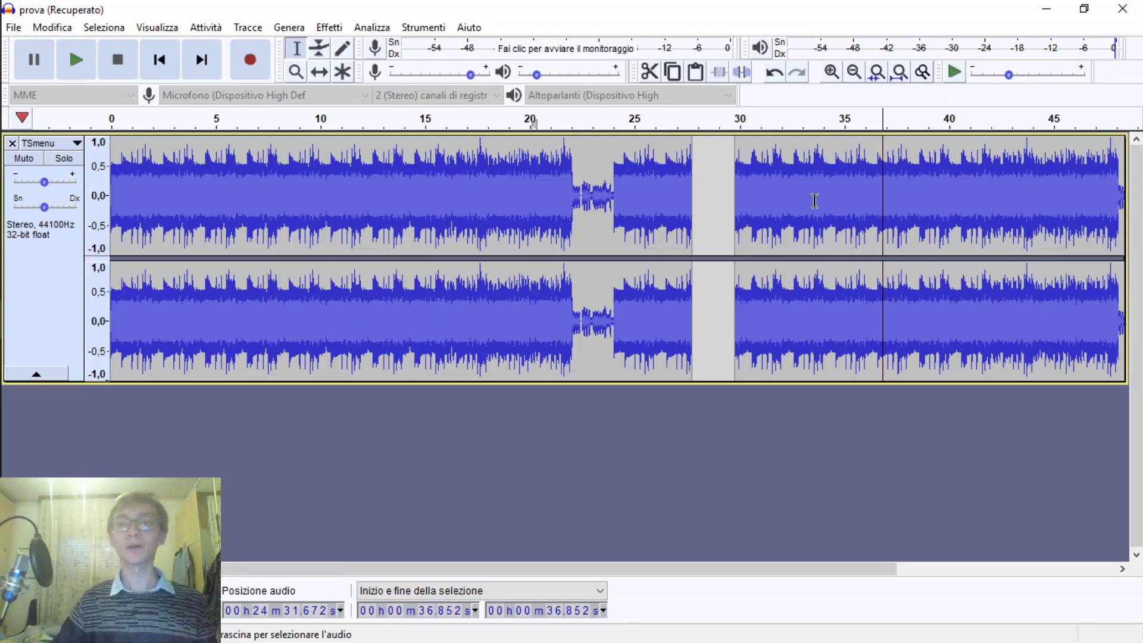
Step: Shift the second clip back against the end of the first one and merge the two clips at the split line
{"action": "left_click", "coordinate": [319, 71]}
{"action": "left_click_drag", "start_coordinate": [858, 199], "coordinate": [735, 191]}
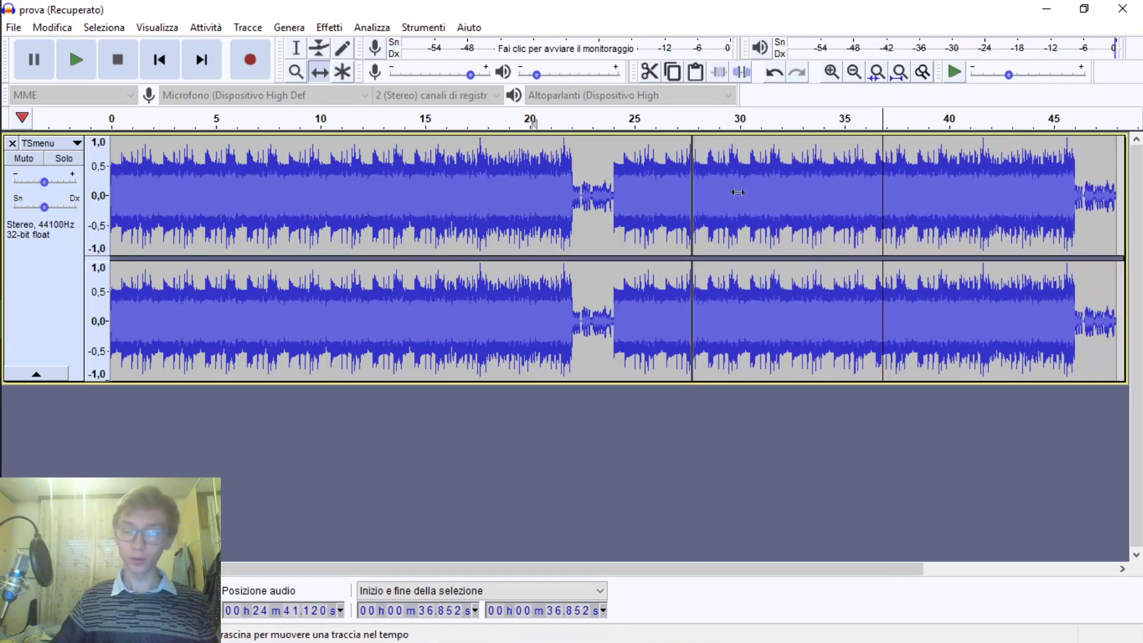
{"action": "left_click", "coordinate": [695, 204]}
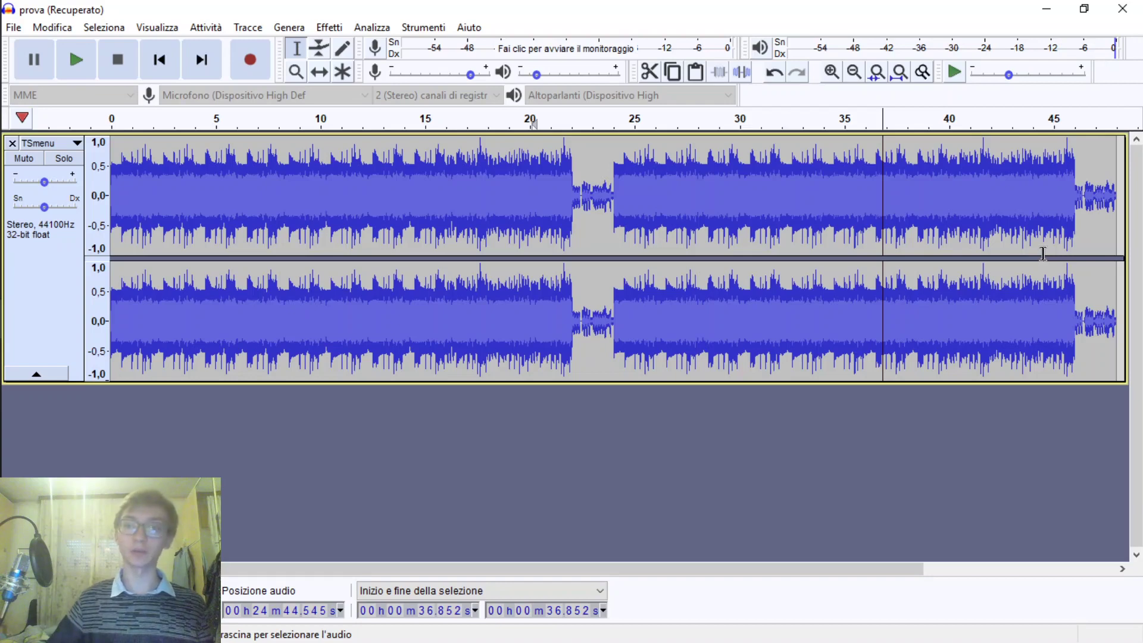
Step: Apply the Echo effect with a 1-second delay to the second half of the TSmenu track, from 23.982 to 48.003 seconds
{"action": "left_click_drag", "start_coordinate": [1118, 206], "coordinate": [613, 212]}
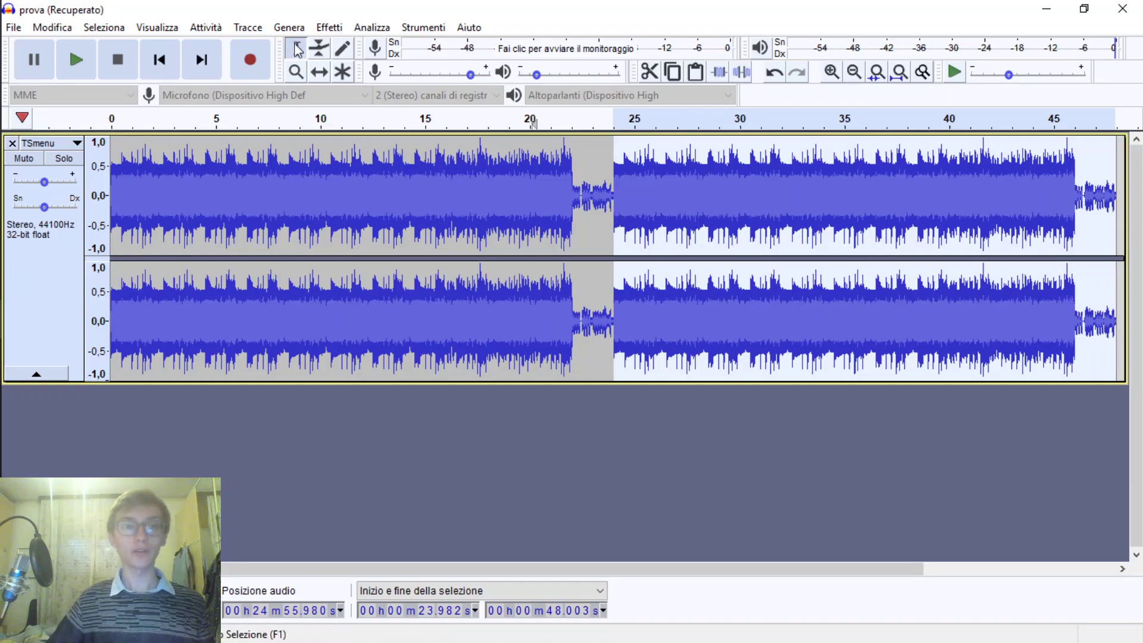
{"action": "left_click", "coordinate": [330, 28]}
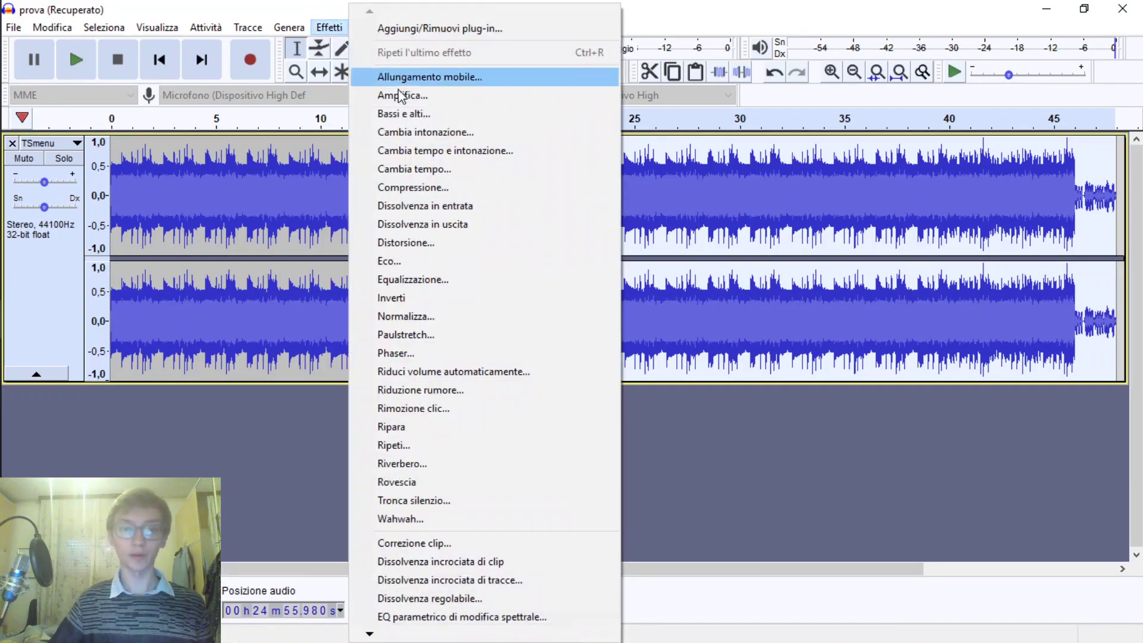
{"action": "left_click", "coordinate": [405, 261]}
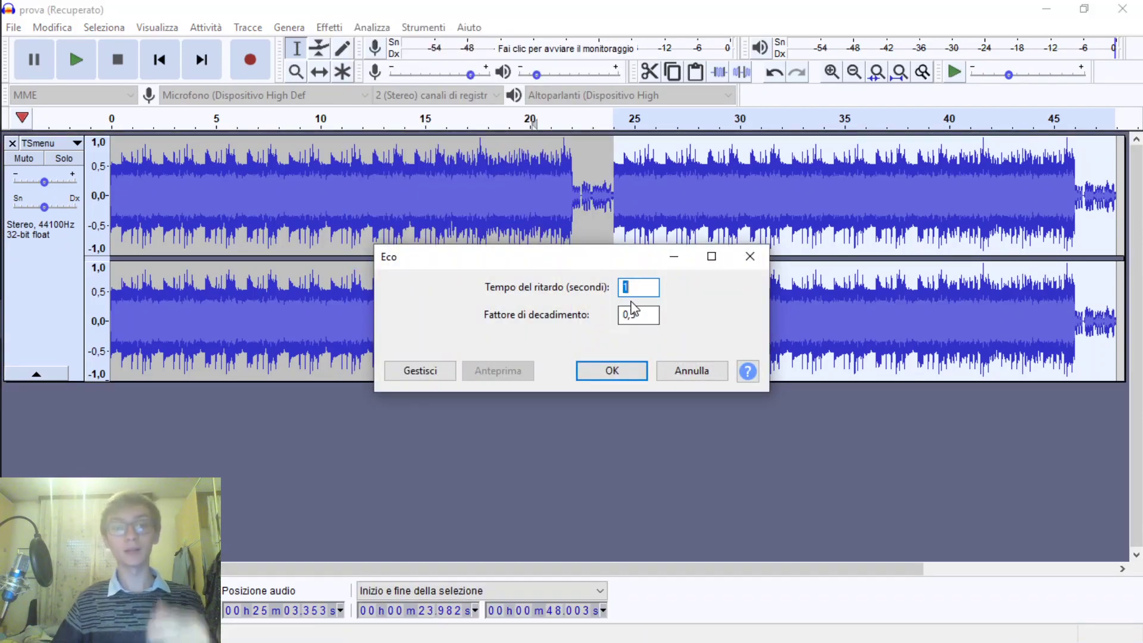
{"action": "left_click", "coordinate": [613, 375]}
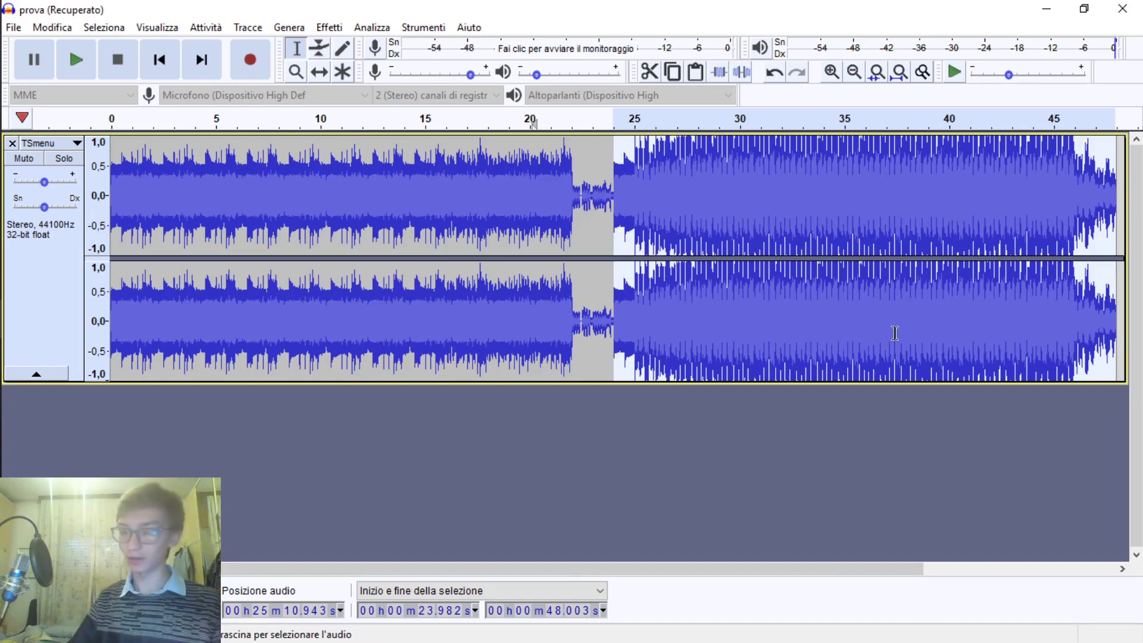
{"action": "left_click", "coordinate": [718, 296]}
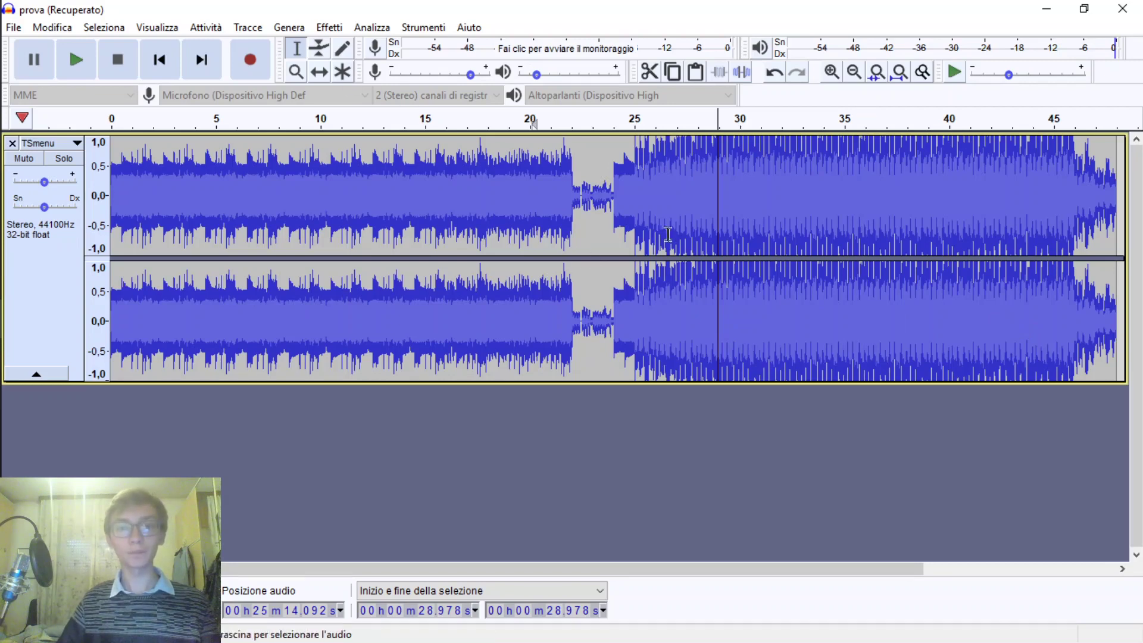
{"action": "left_click_drag", "start_coordinate": [614, 200], "coordinate": [1107, 189]}
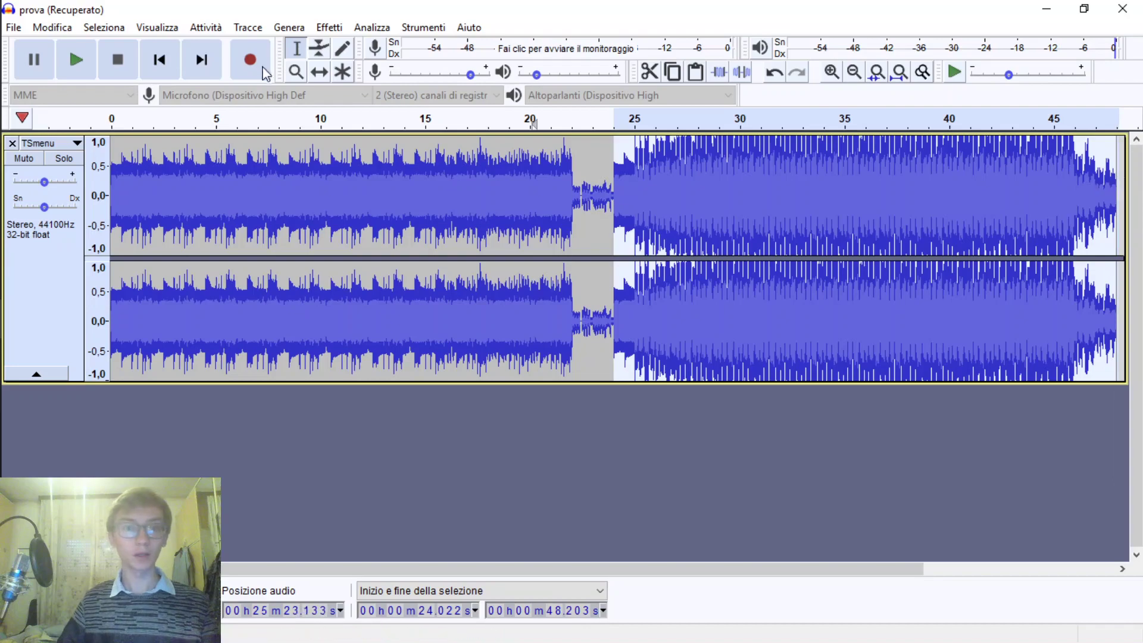
{"action": "left_click", "coordinate": [331, 30]}
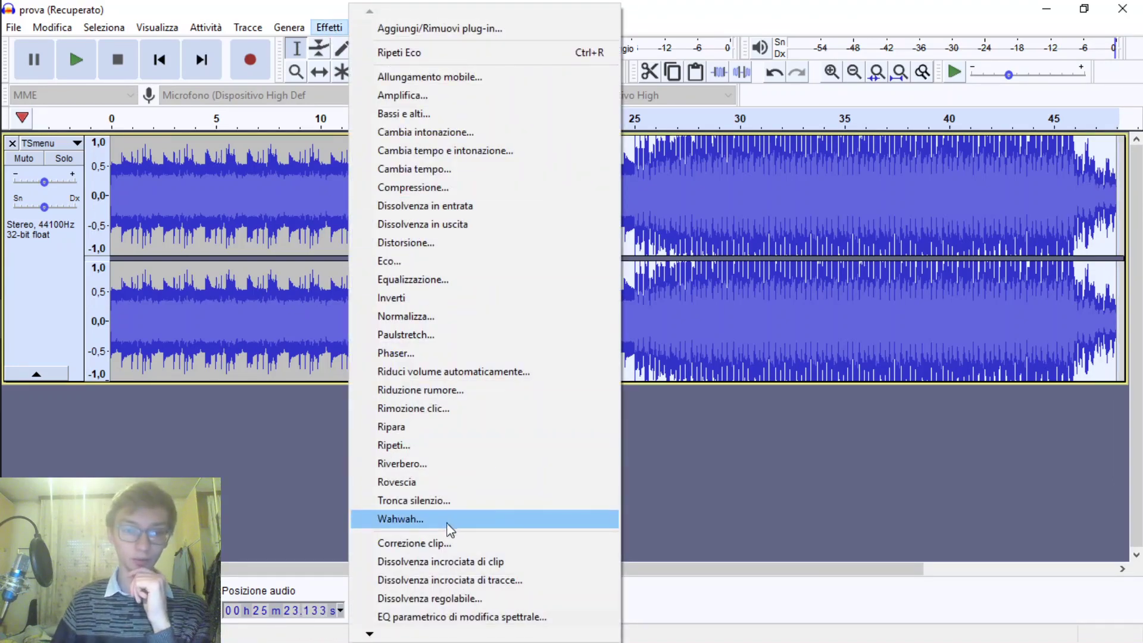
{"action": "left_click", "coordinate": [801, 280]}
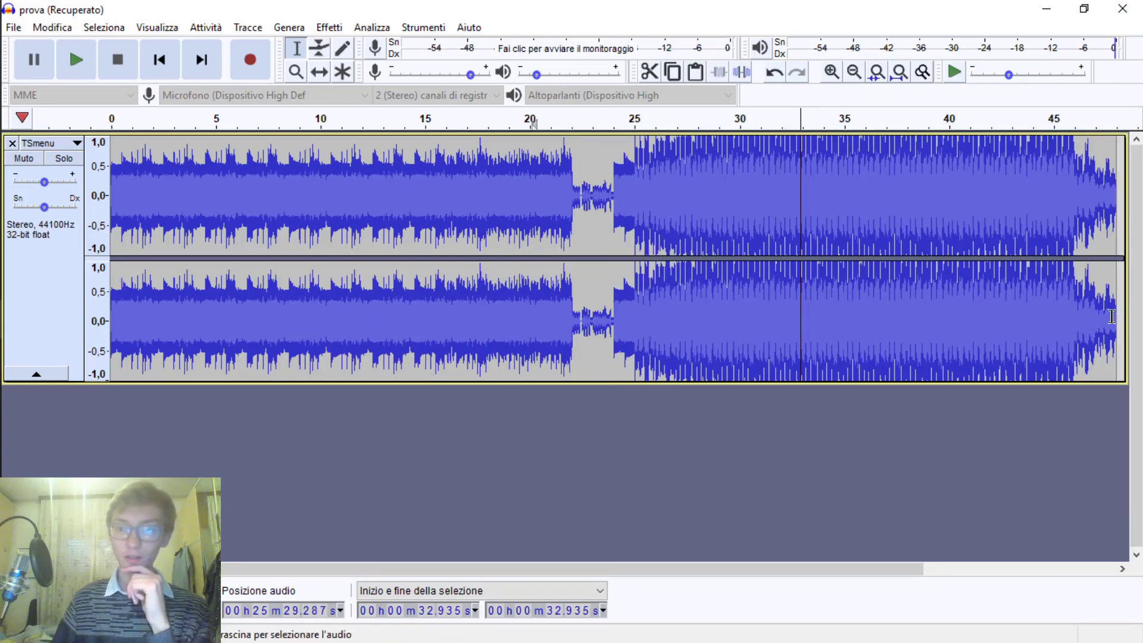
Step: Fade out the end of the TSmenu track from 42.847 to 48.003 seconds
{"action": "left_click_drag", "start_coordinate": [1115, 316], "coordinate": [1008, 326]}
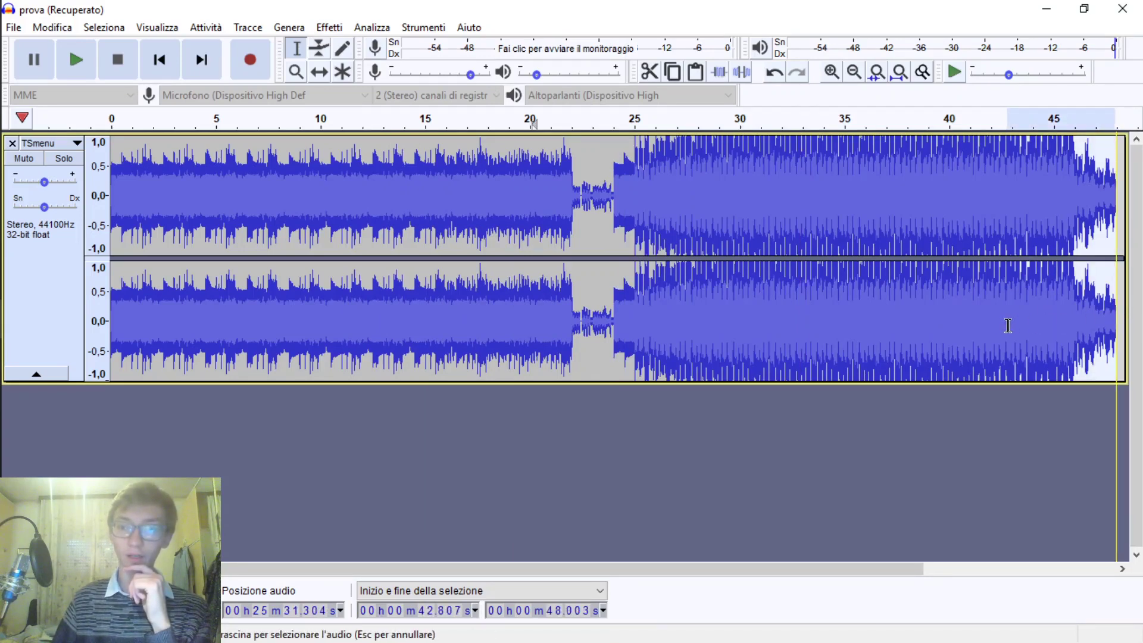
{"action": "left_click", "coordinate": [329, 28]}
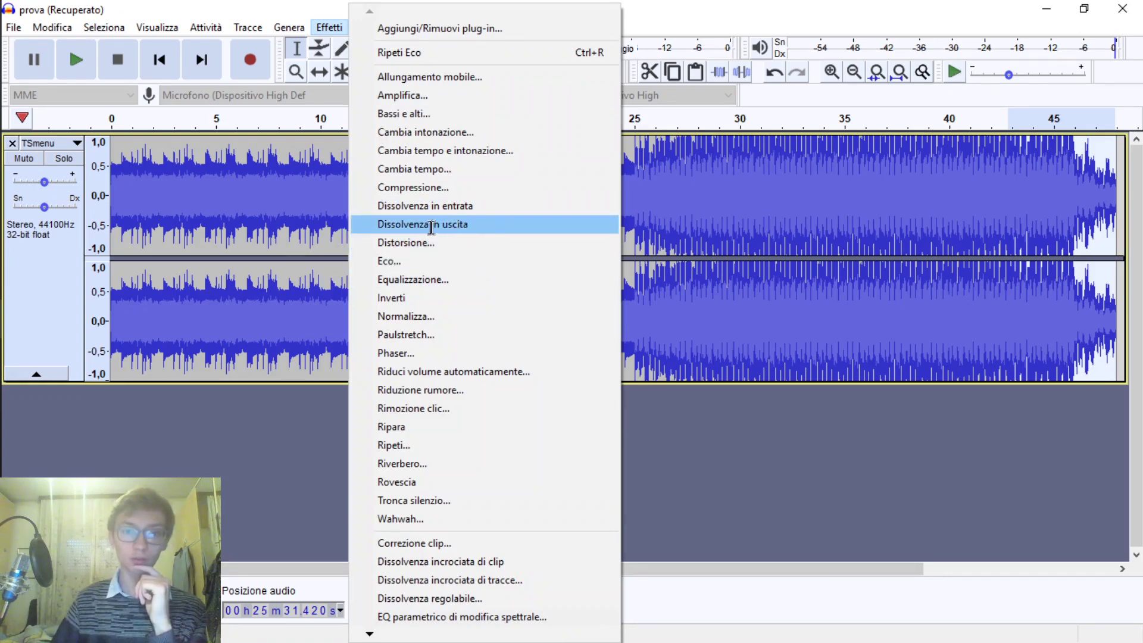
{"action": "left_click", "coordinate": [457, 224]}
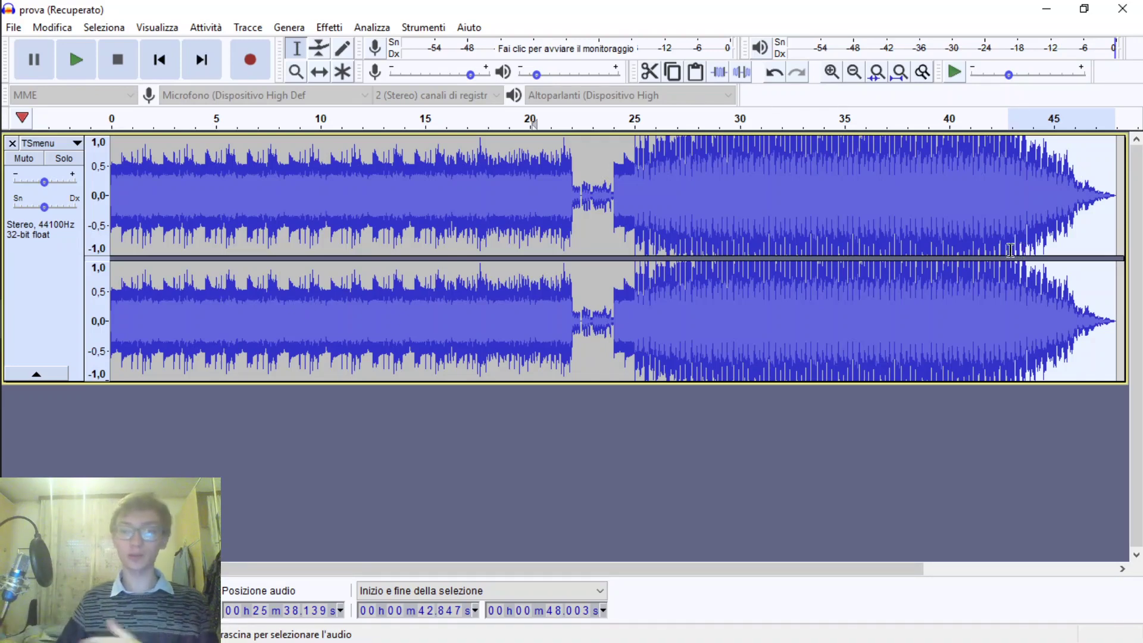
{"action": "left_click", "coordinate": [880, 306]}
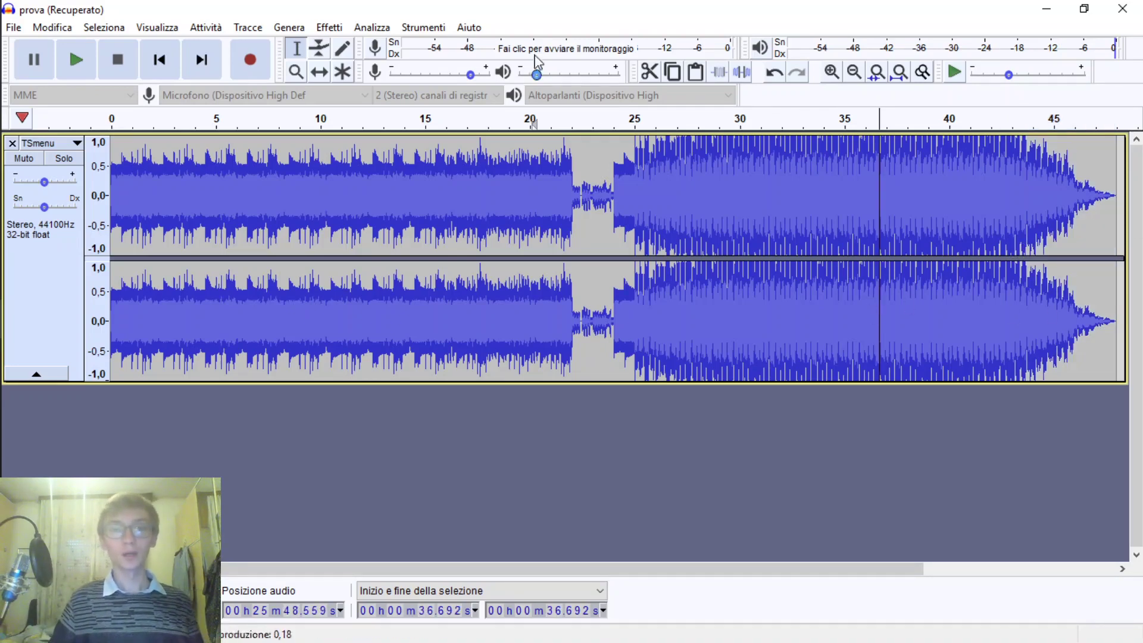
Step: Try a Change Pitch setting of about 22.6 percent on the section from 30.537 to 35.932 seconds and close the dialog without applying it
{"action": "left_click", "coordinate": [328, 28]}
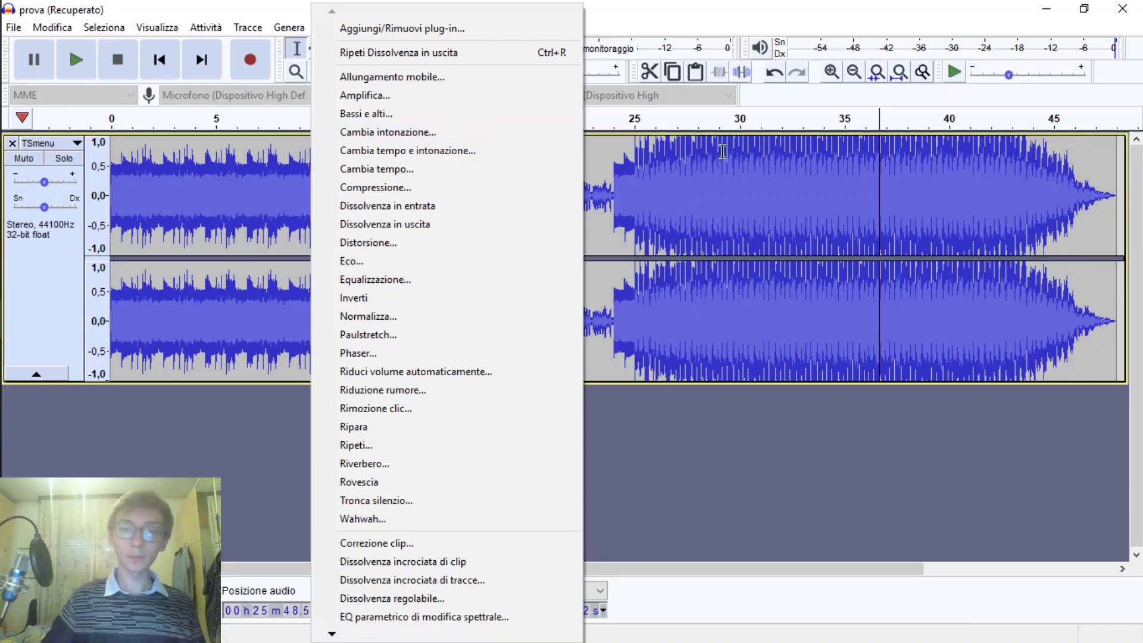
{"action": "left_click_drag", "start_coordinate": [751, 167], "coordinate": [864, 195]}
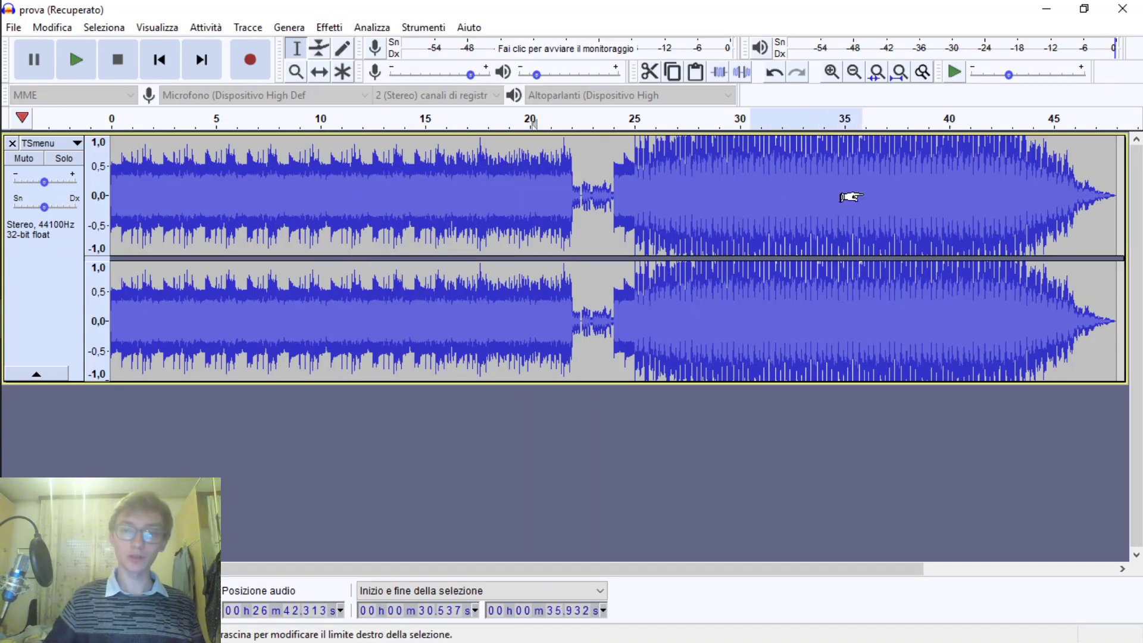
{"action": "left_click", "coordinate": [329, 27]}
{"action": "left_click", "coordinate": [415, 133]}
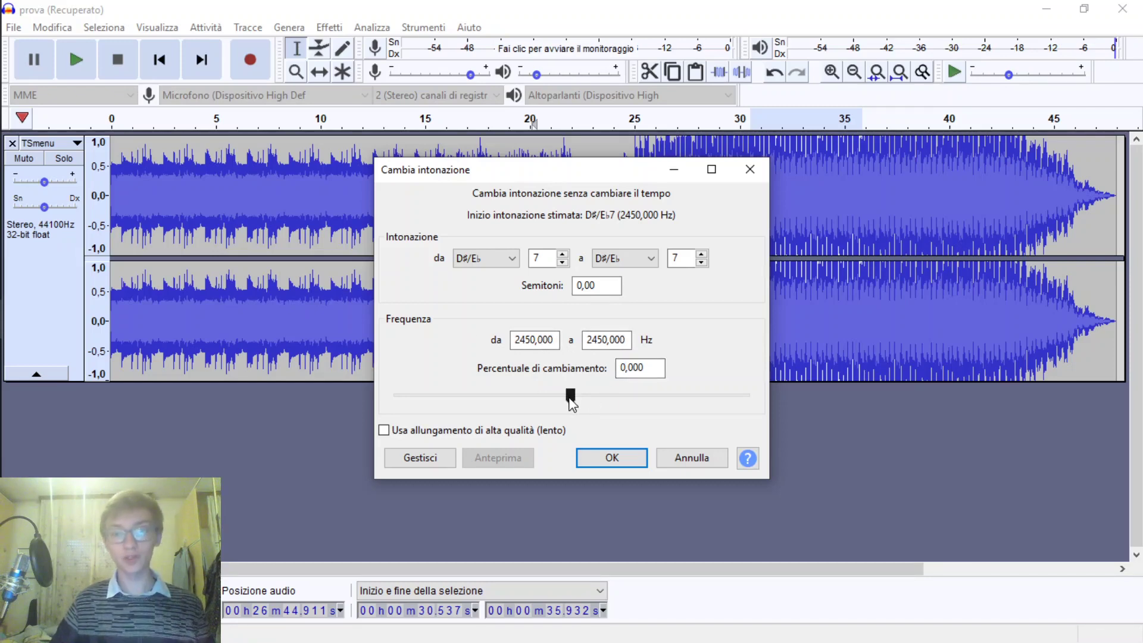
{"action": "mouse_move", "coordinate": [572, 404]}
{"action": "left_mouse_down"}
{"action": "mouse_move", "coordinate": [598, 402]}
{"action": "mouse_move", "coordinate": [560, 407]}
{"action": "mouse_move", "coordinate": [591, 401]}
{"action": "left_mouse_up"}
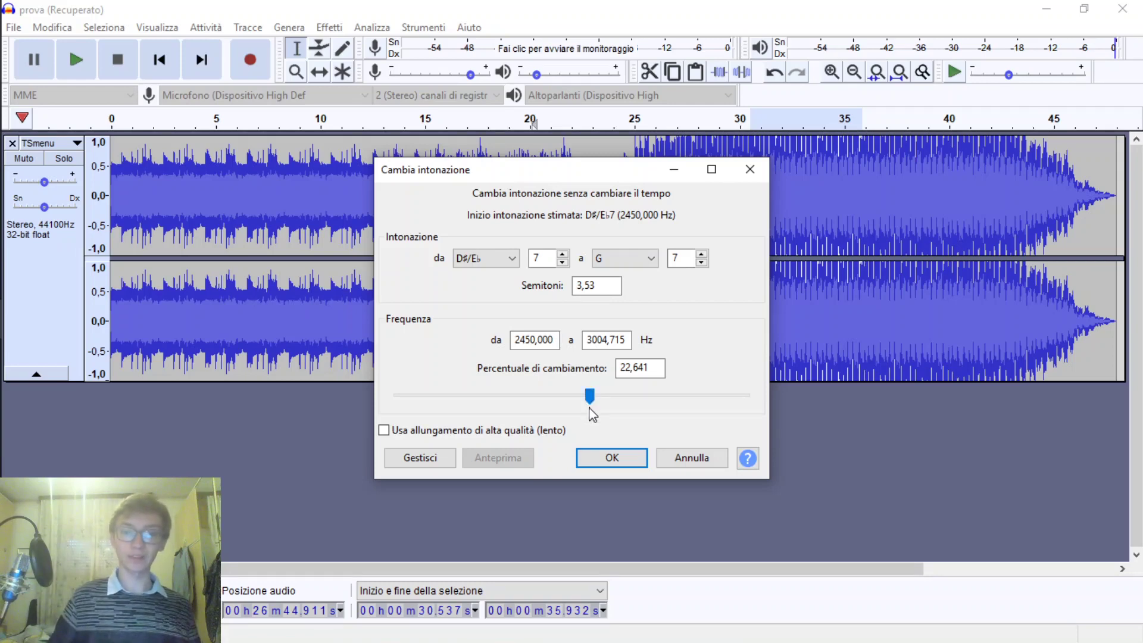
{"action": "mouse_move", "coordinate": [589, 396]}
{"action": "left_mouse_down"}
{"action": "mouse_move", "coordinate": [559, 400]}
{"action": "mouse_move", "coordinate": [587, 403]}
{"action": "left_mouse_up"}
{"action": "left_click", "coordinate": [750, 169]}
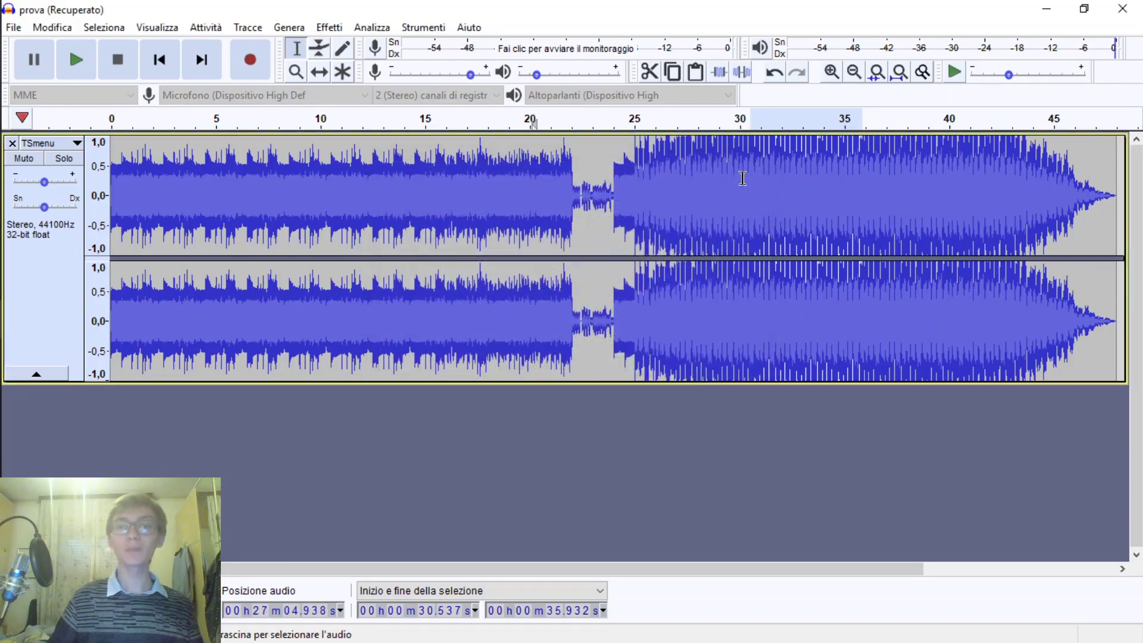
{"action": "left_click", "coordinate": [869, 188]}
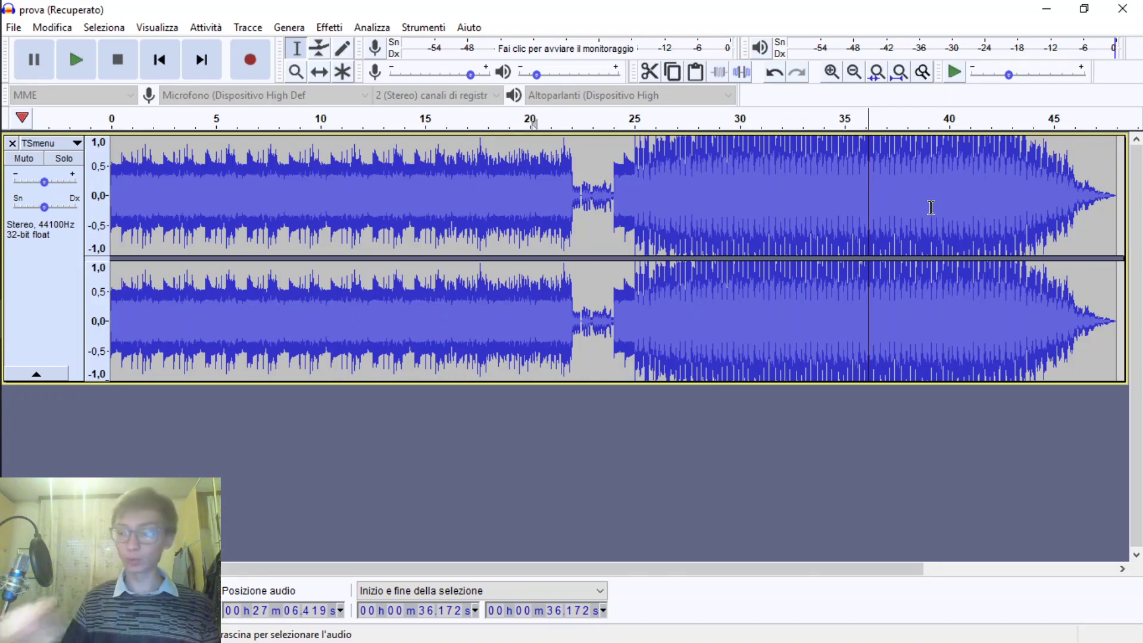
Step: Select the entire TSmenu audio, from 0 to 48.003 seconds, and delete it
{"action": "left_click_drag", "start_coordinate": [1087, 216], "coordinate": [110, 211]}
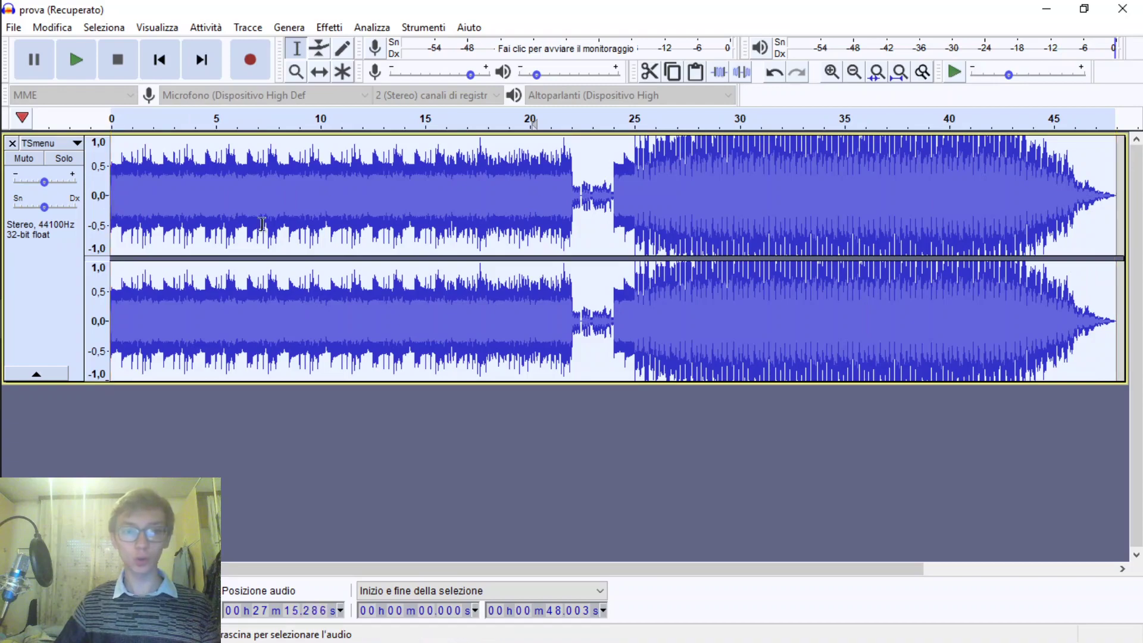
{"action": "key", "text": "Delete"}
{"action": "mouse_move", "coordinate": [3, 305]}
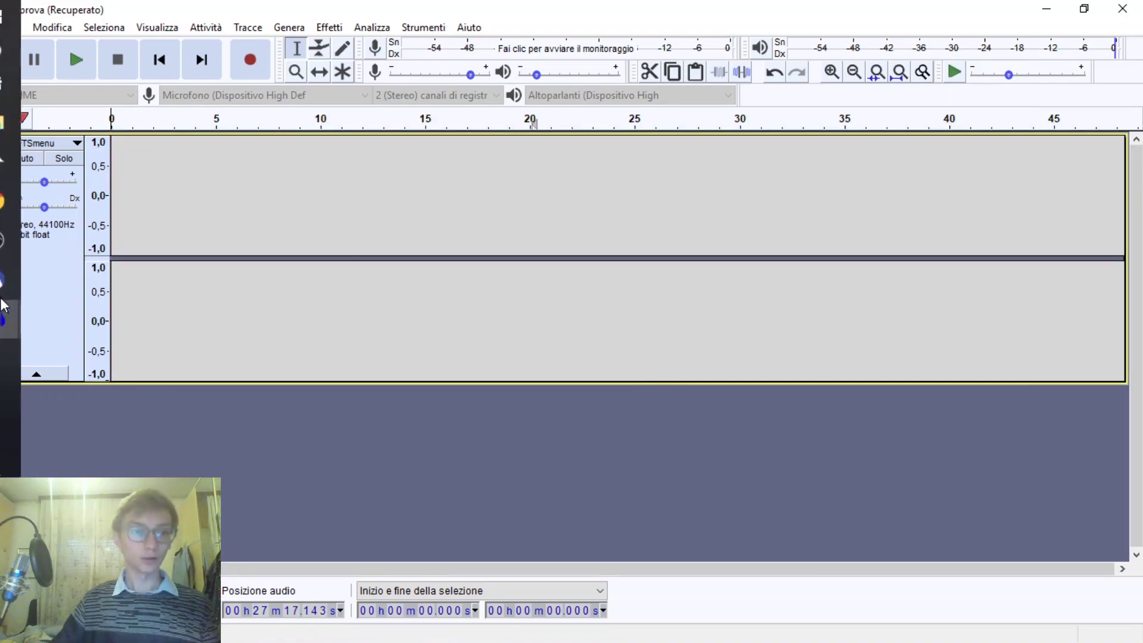
{"action": "left_click", "coordinate": [98, 295]}
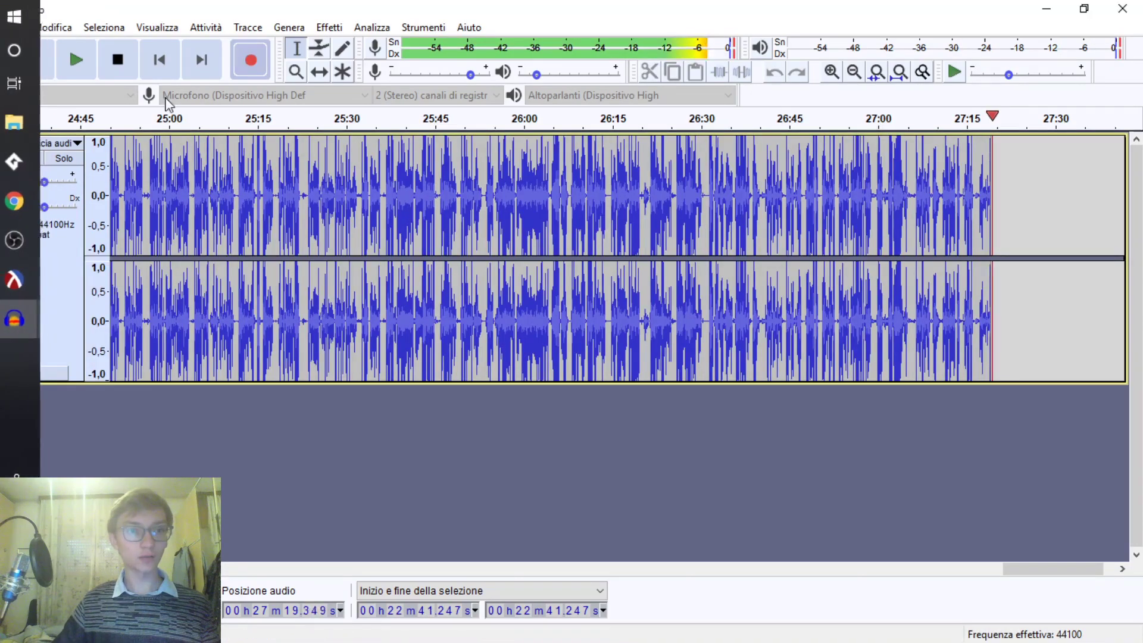
{"action": "left_click", "coordinate": [13, 27]}
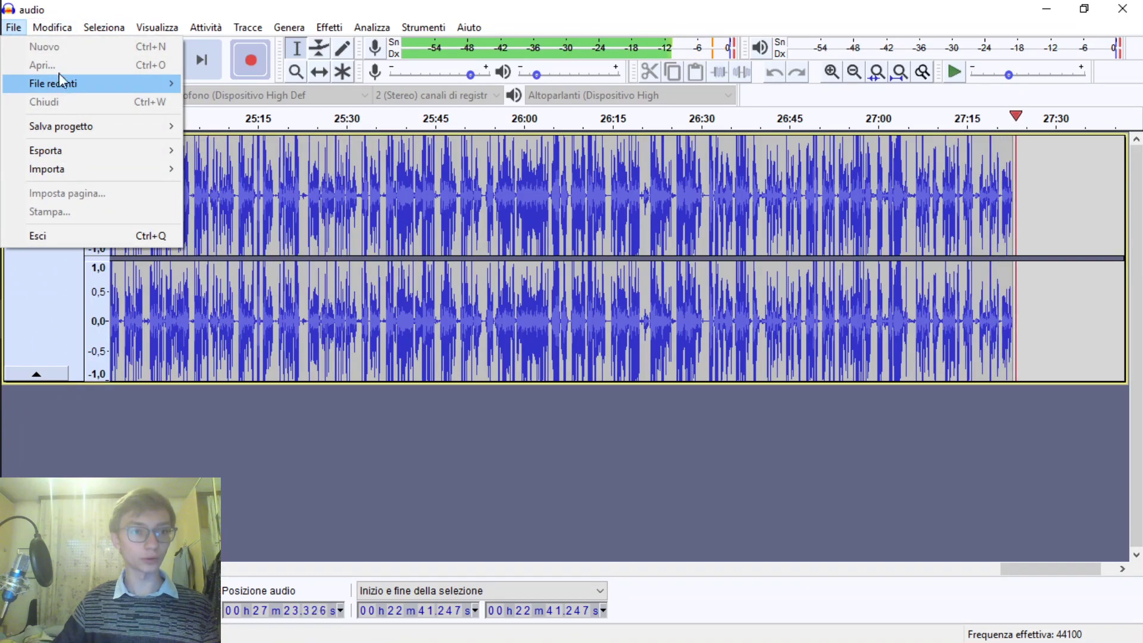
{"action": "mouse_move", "coordinate": [43, 30]}
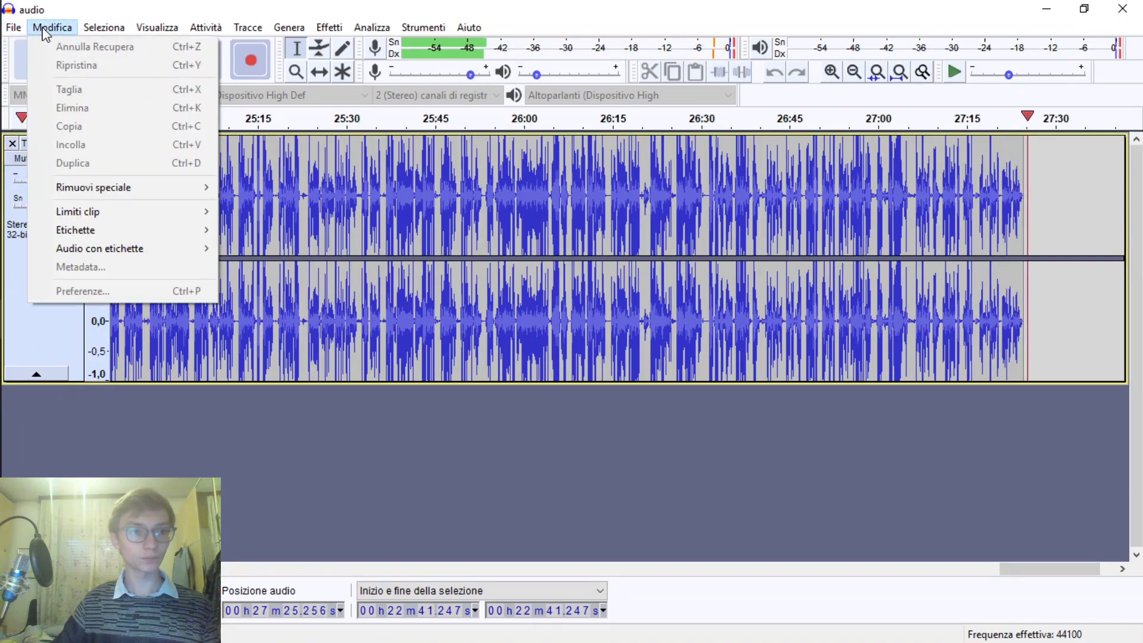
{"action": "left_click", "coordinate": [265, 512]}
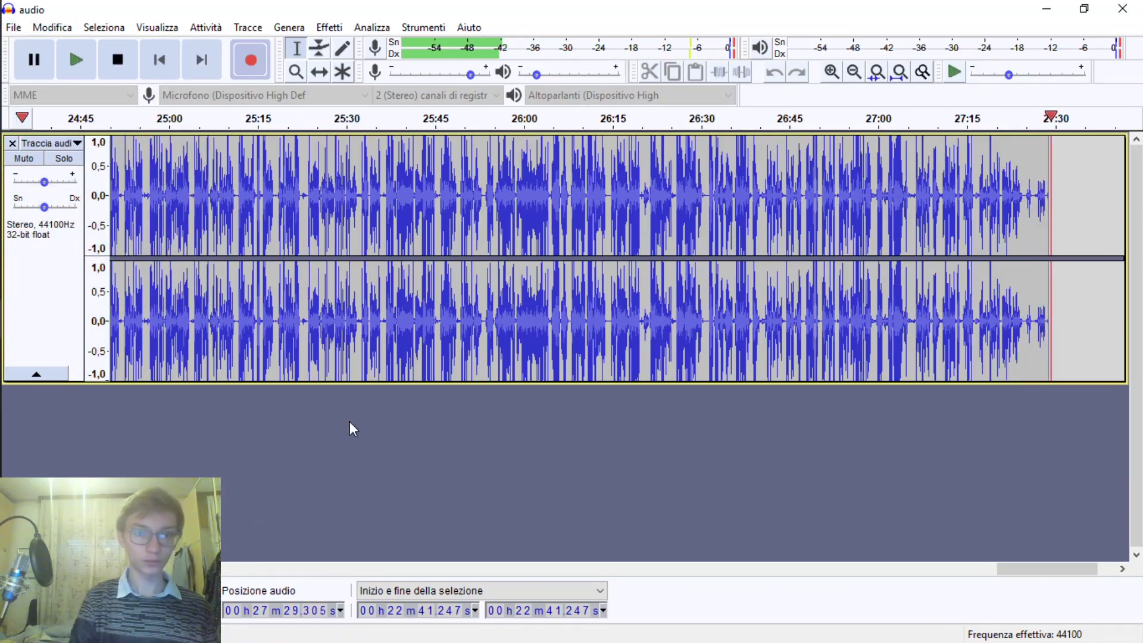
{"action": "mouse_move", "coordinate": [27, 321]}
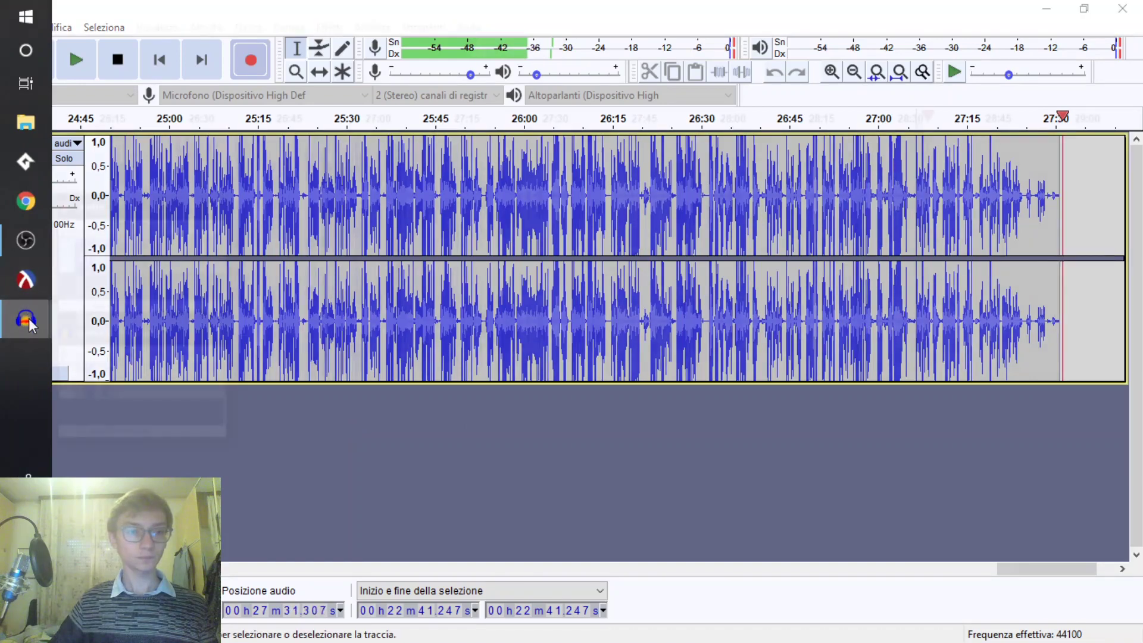
{"action": "left_click", "coordinate": [113, 348]}
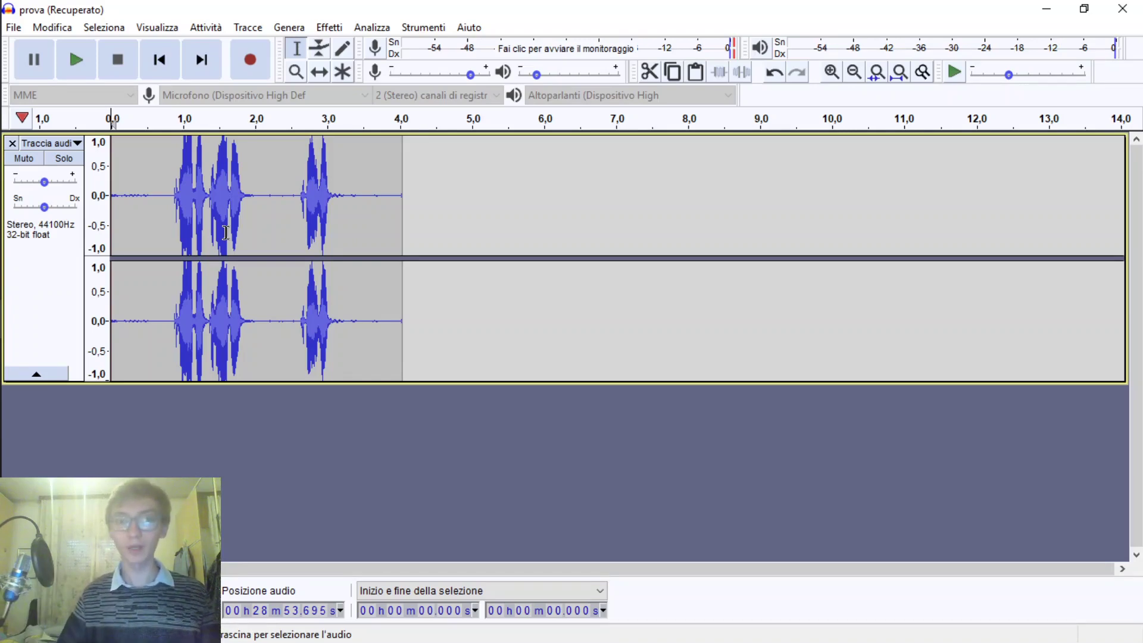
Step: Capture a noise profile with Noise Reduction from the silent stretch of the voice recording between 0.454 and 0.673 seconds
{"action": "scroll", "coordinate": [145, 198], "scroll_direction": "up", "scroll_amount": 4, "text": "ctrl"}
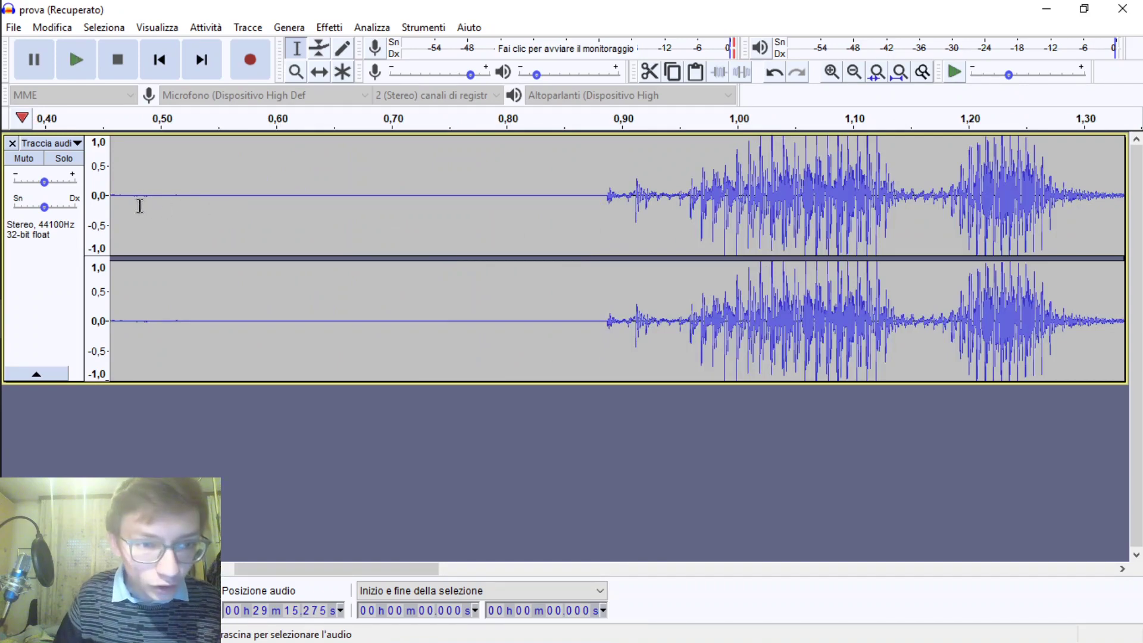
{"action": "scroll", "coordinate": [141, 201], "scroll_direction": "up", "scroll_amount": 1, "text": "ctrl"}
{"action": "scroll", "coordinate": [245, 199], "scroll_direction": "up", "scroll_amount": 1, "text": "ctrl"}
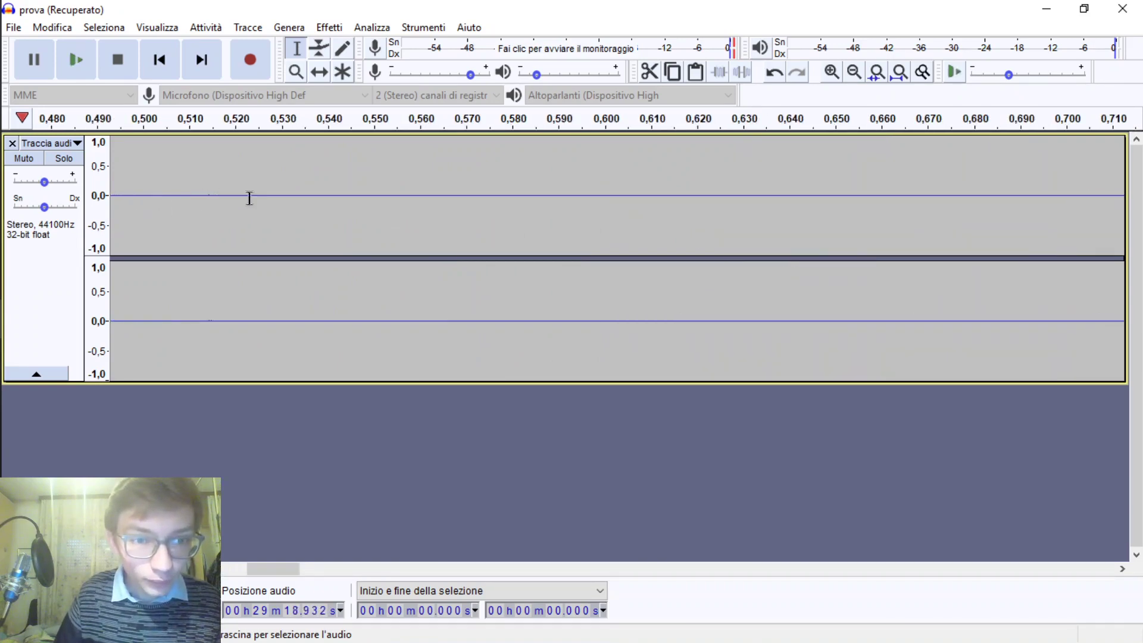
{"action": "scroll", "coordinate": [249, 198], "scroll_direction": "down", "scroll_amount": 2, "text": "ctrl"}
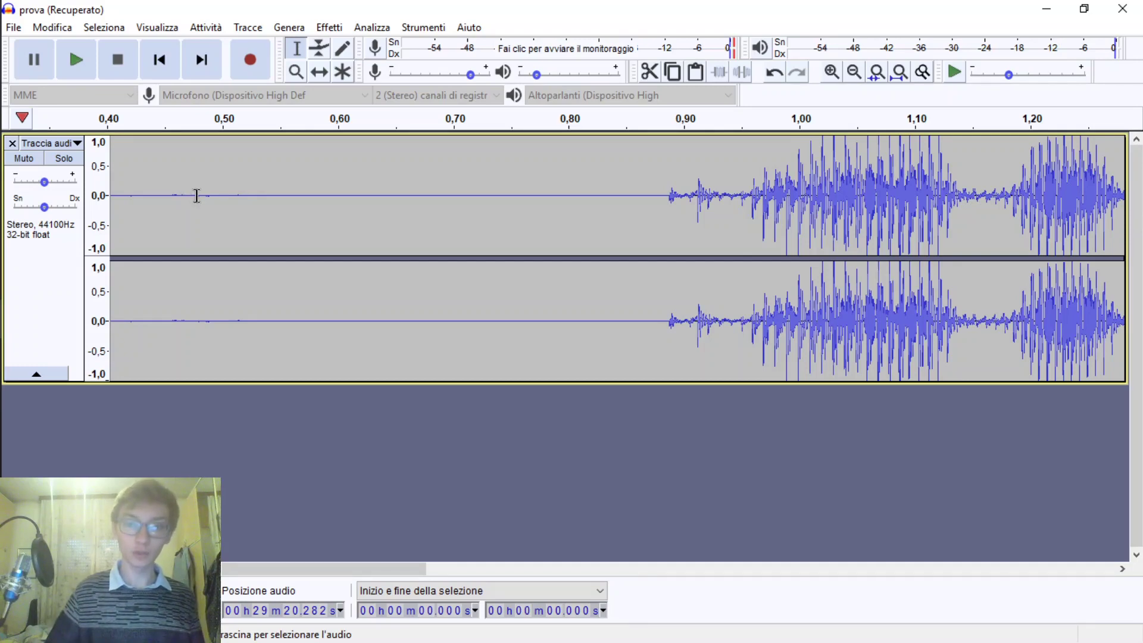
{"action": "left_click_drag", "start_coordinate": [168, 195], "coordinate": [422, 194]}
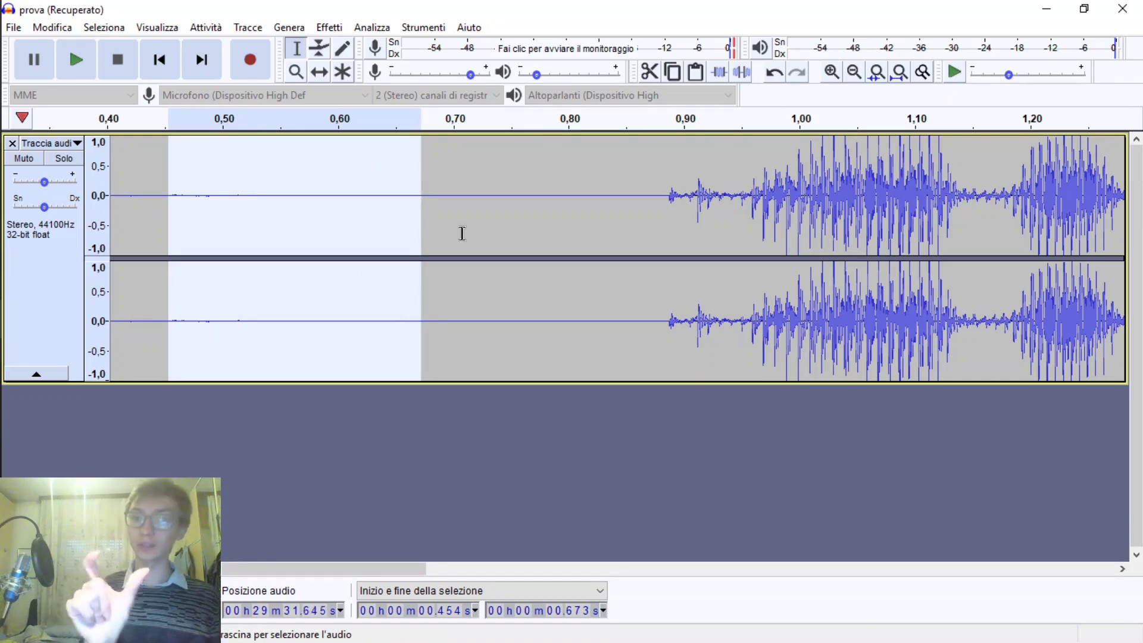
{"action": "left_click", "coordinate": [330, 28]}
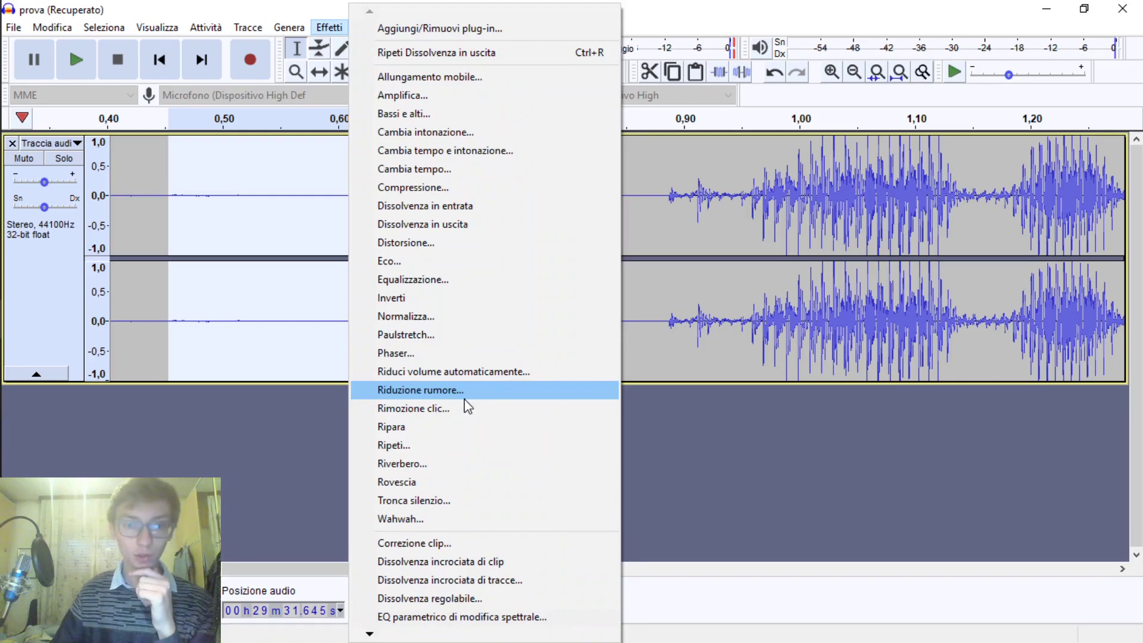
{"action": "left_click", "coordinate": [465, 398]}
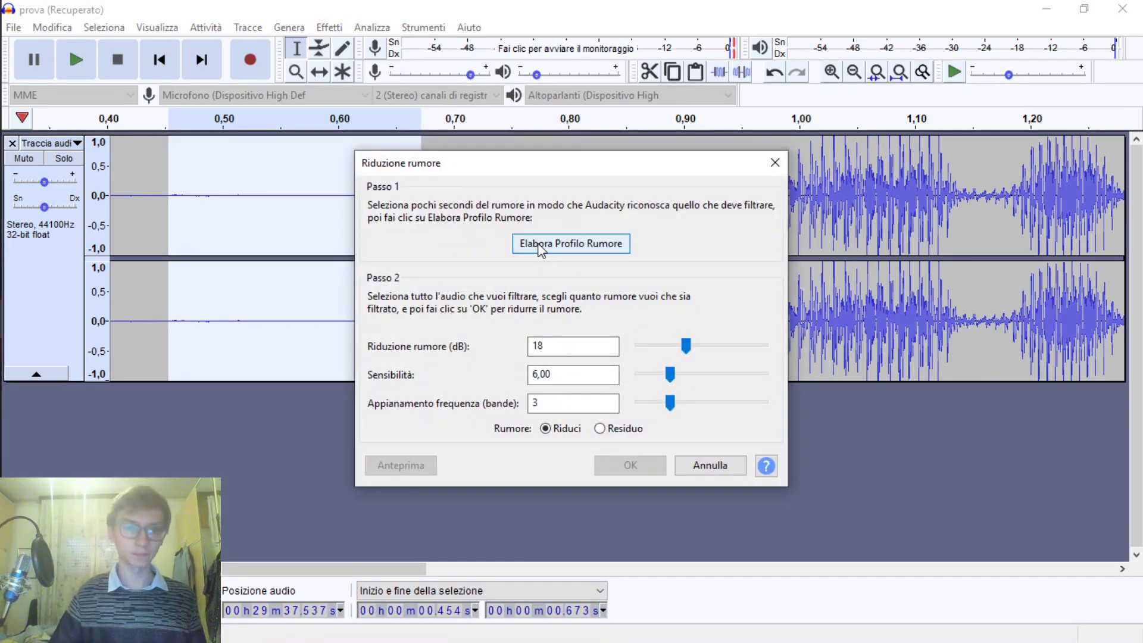
{"action": "left_click", "coordinate": [541, 248]}
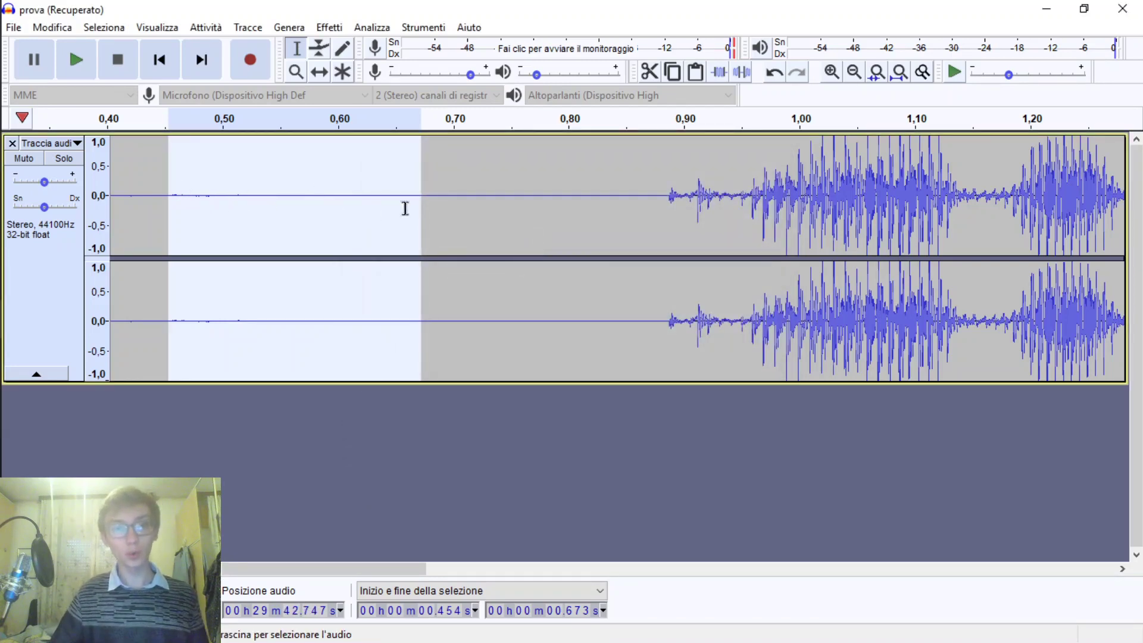
Step: Apply Noise Reduction to the entire voice recording with 18 dB reduction, sensitivity 6.00 and 3 frequency smoothing bands
{"action": "left_click", "coordinate": [485, 194]}
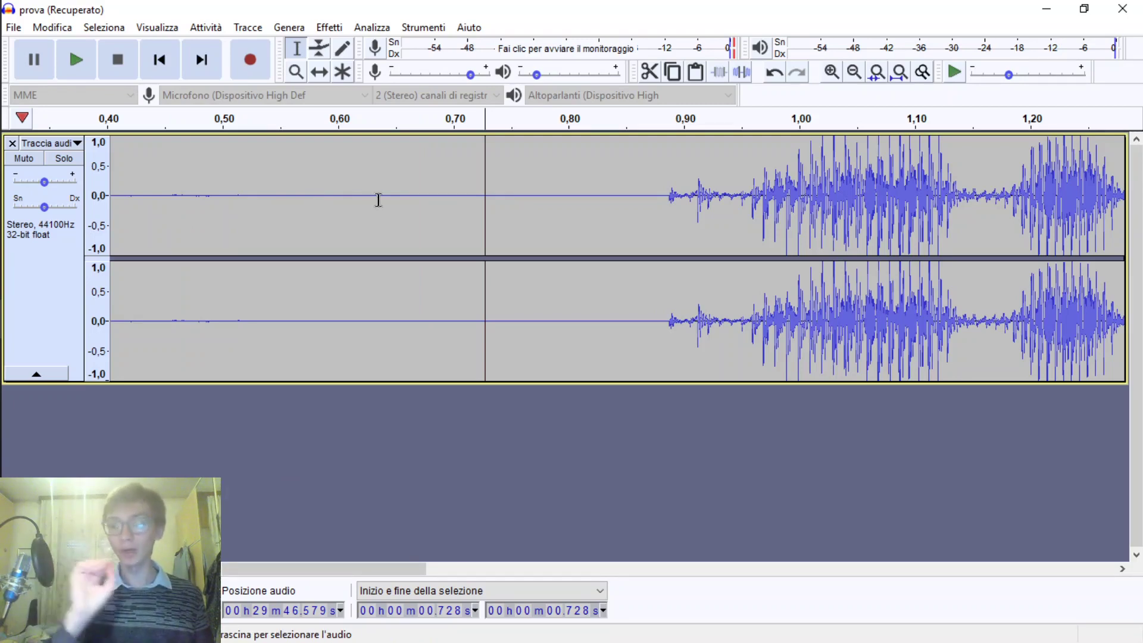
{"action": "double_click", "coordinate": [595, 180]}
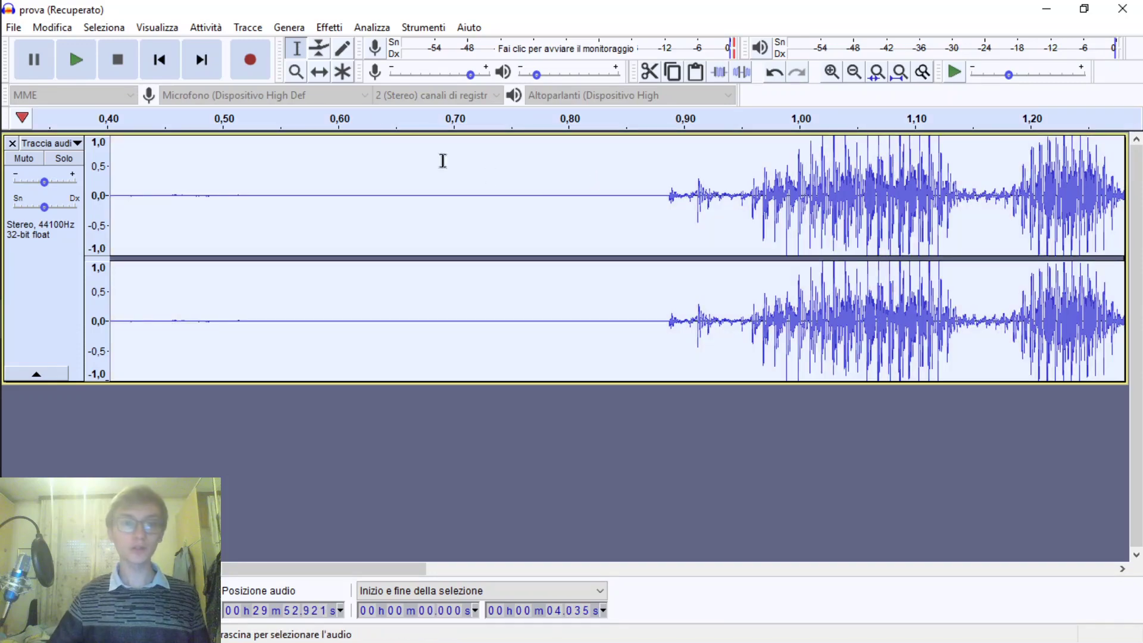
{"action": "left_click", "coordinate": [329, 27]}
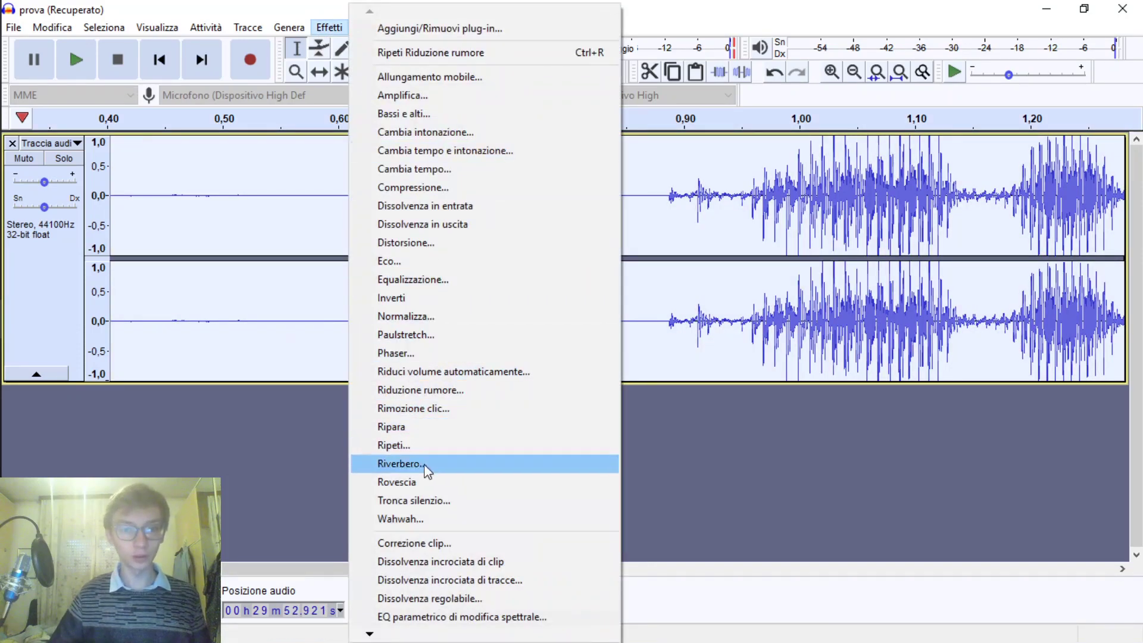
{"action": "left_click", "coordinate": [420, 391]}
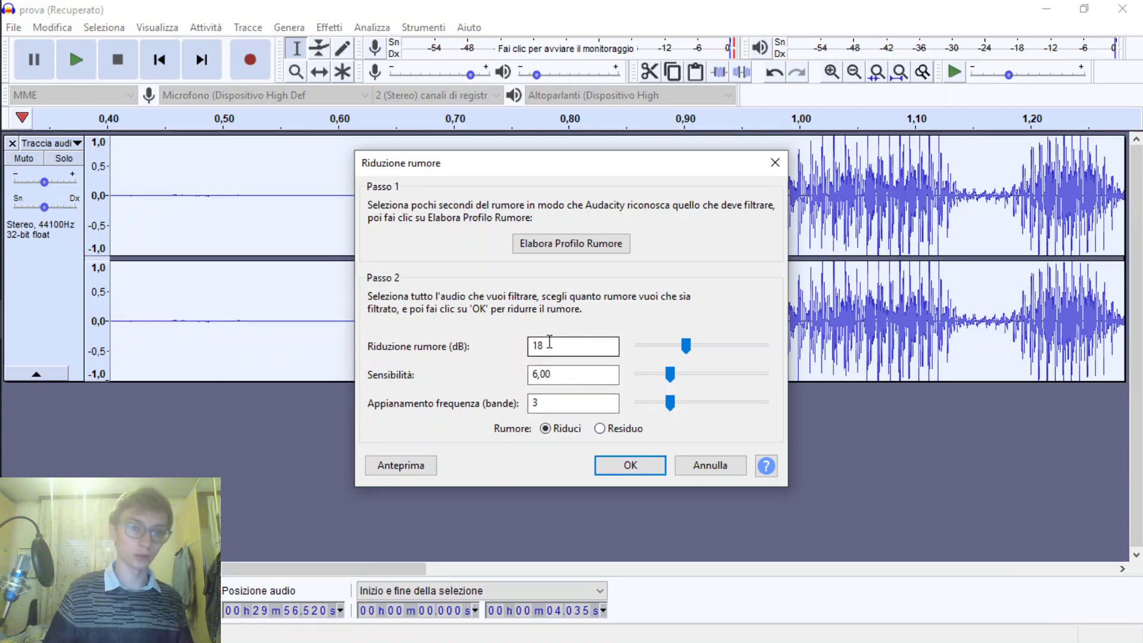
{"action": "left_click", "coordinate": [625, 473]}
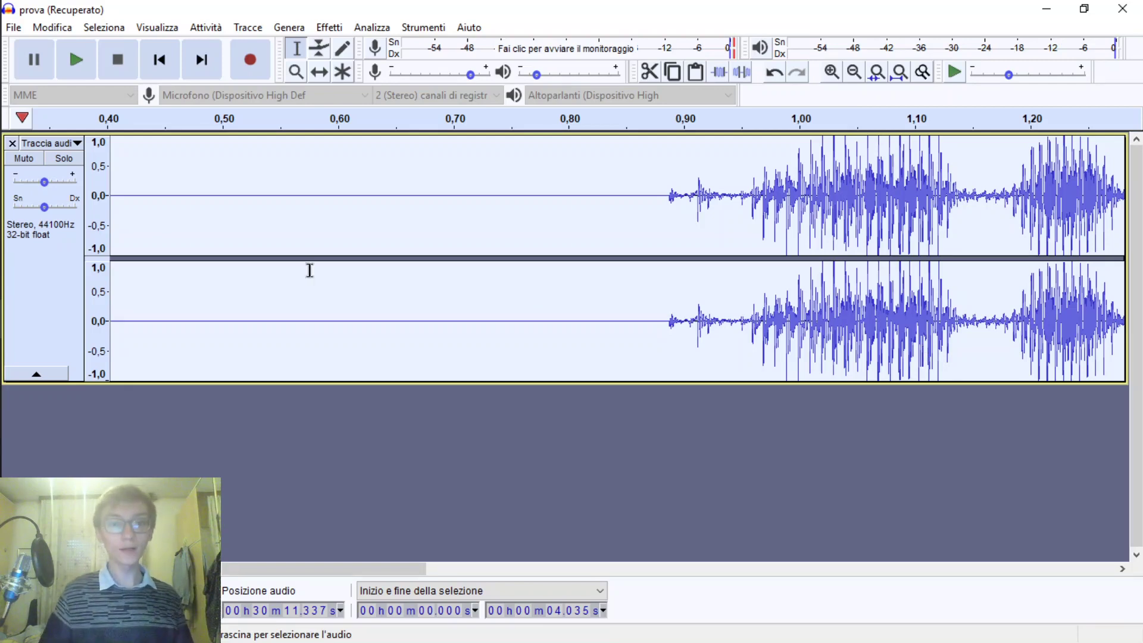
{"action": "left_click", "coordinate": [476, 341]}
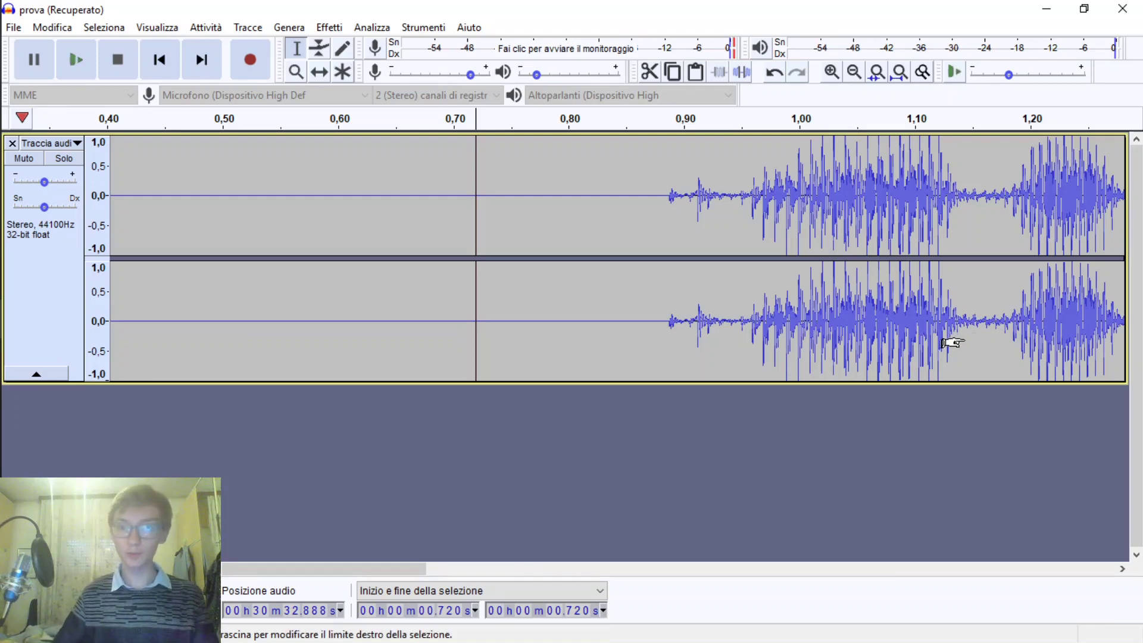
Step: Jump the cursor to the start of the voice recording, to its end, and back to the start
{"action": "scroll", "coordinate": [977, 344], "scroll_direction": "down", "scroll_amount": 3}
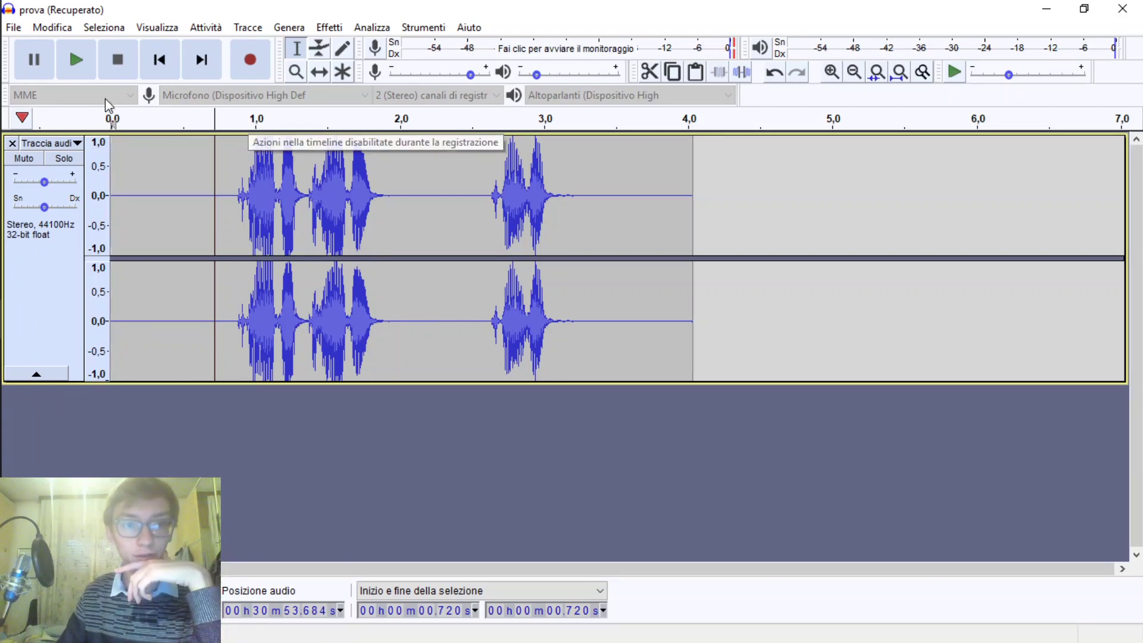
{"action": "mouse_move", "coordinate": [3, 62]}
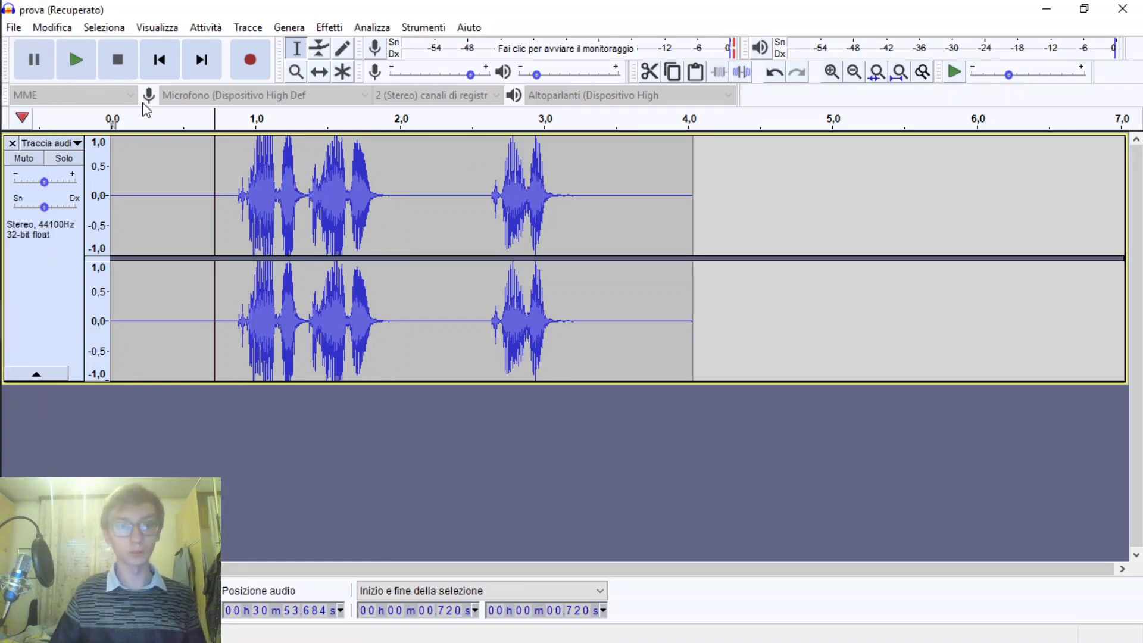
{"action": "left_click", "coordinate": [165, 75]}
{"action": "left_click", "coordinate": [209, 69]}
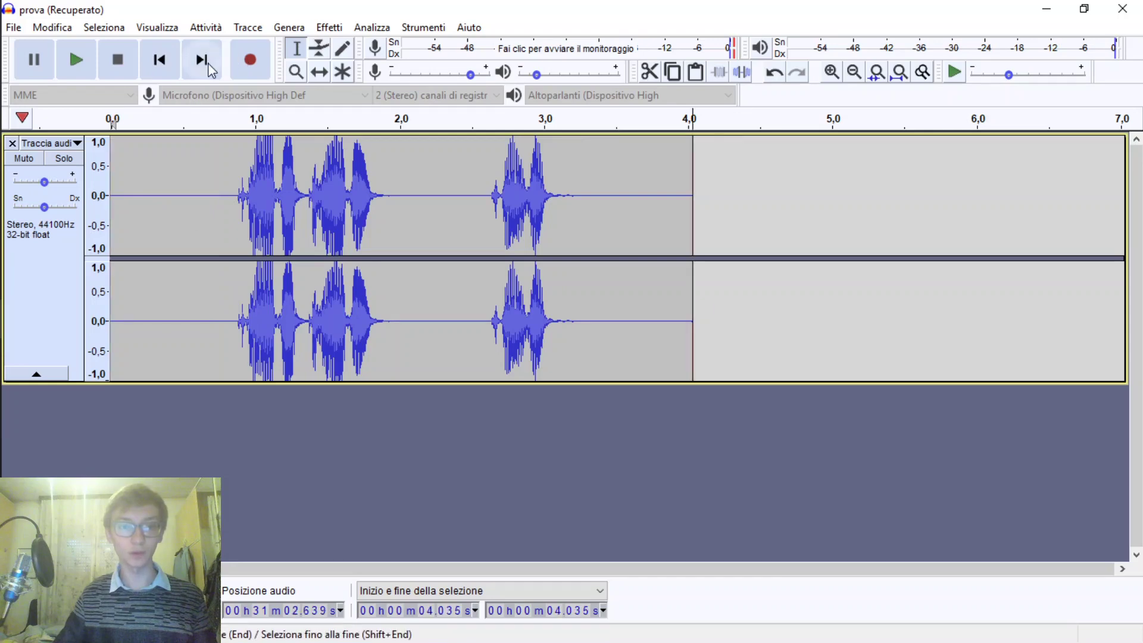
{"action": "left_click", "coordinate": [167, 70]}
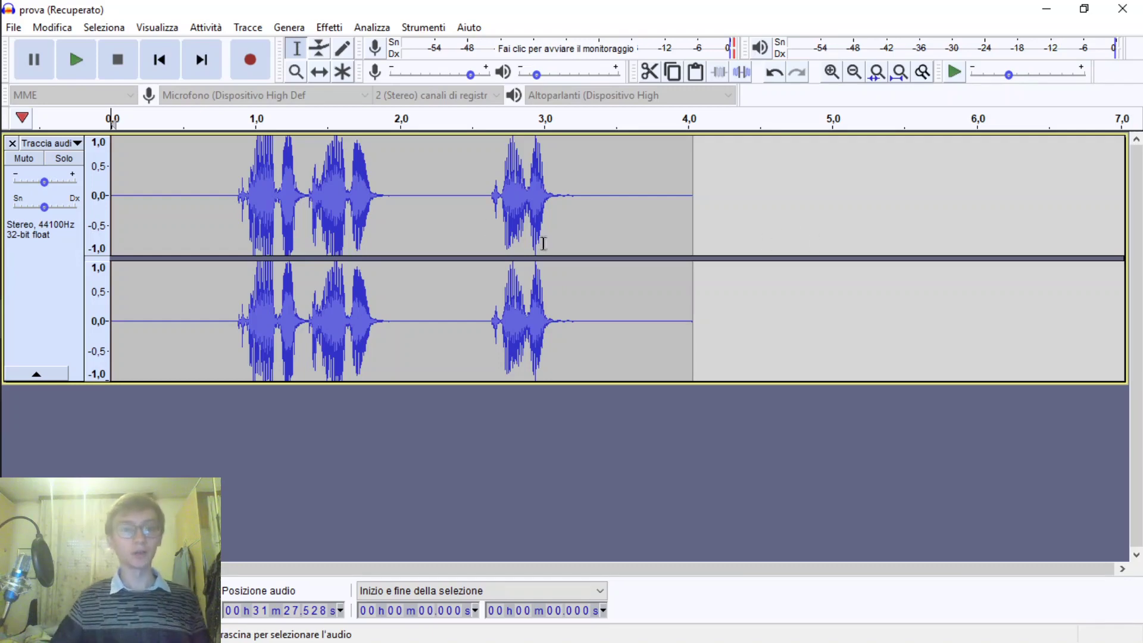
{"action": "left_click_drag", "start_coordinate": [209, 206], "coordinate": [606, 205]}
{"action": "left_click", "coordinate": [633, 206]}
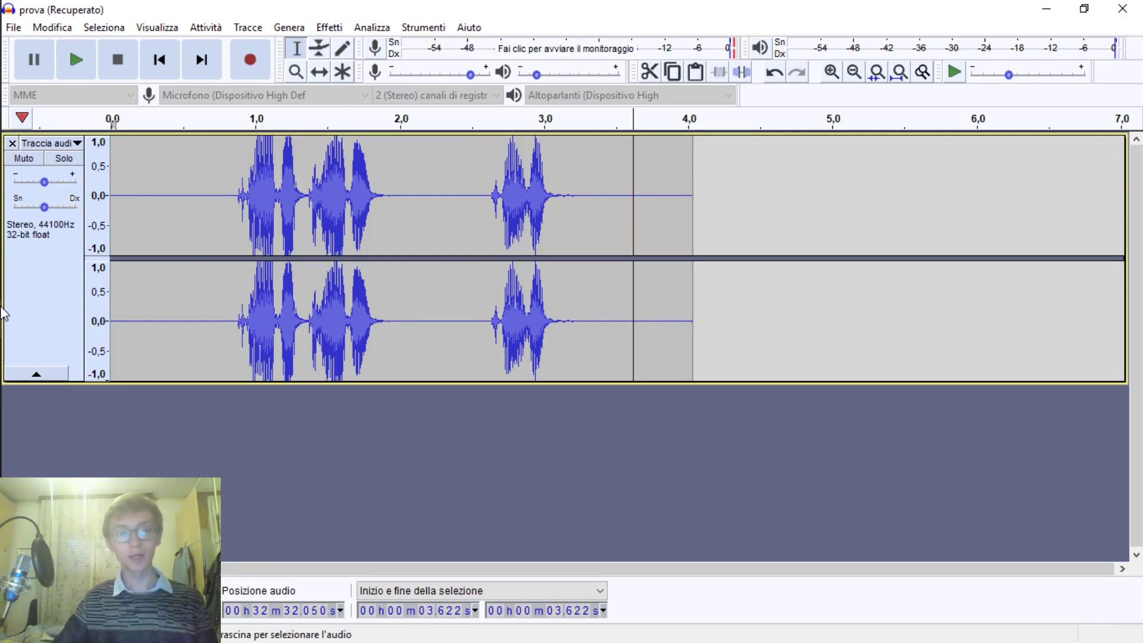
Step: Switch to the other open project window, named audio
{"action": "mouse_move", "coordinate": [9, 322]}
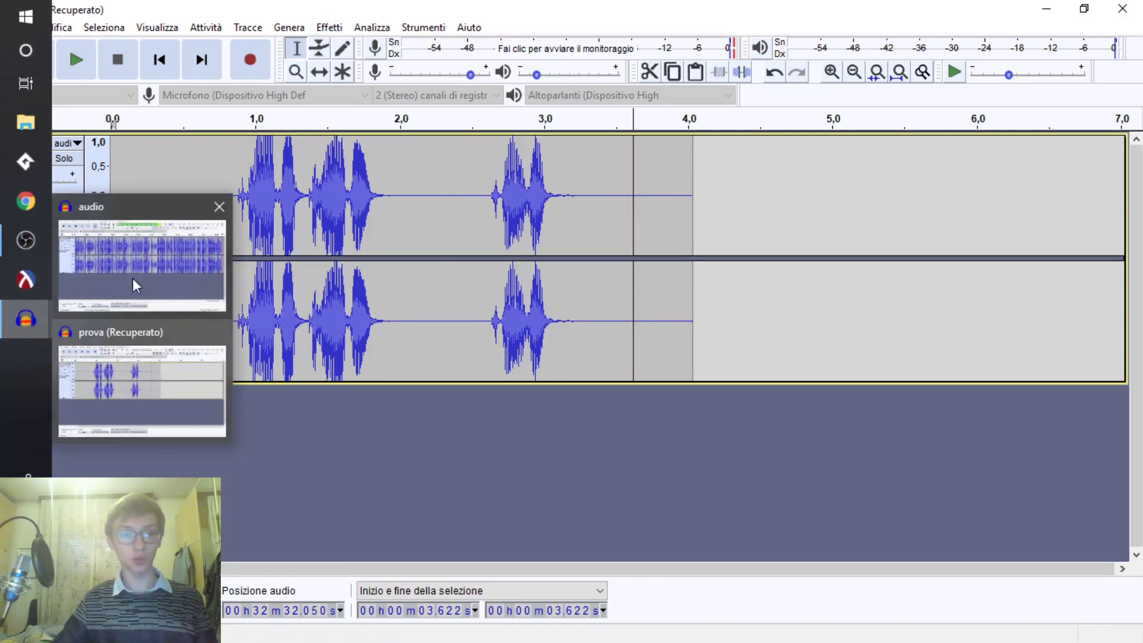